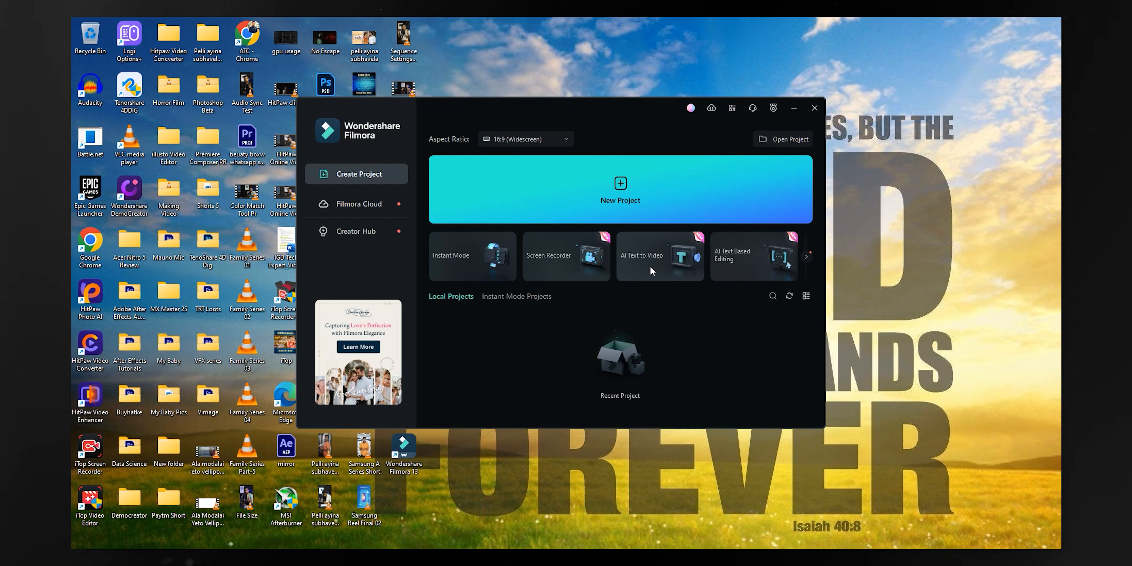
# - Look through the Instant Mode template categories, then close the template window
pyautogui.moveTo(653, 266)
pyautogui.moveTo(738, 258)
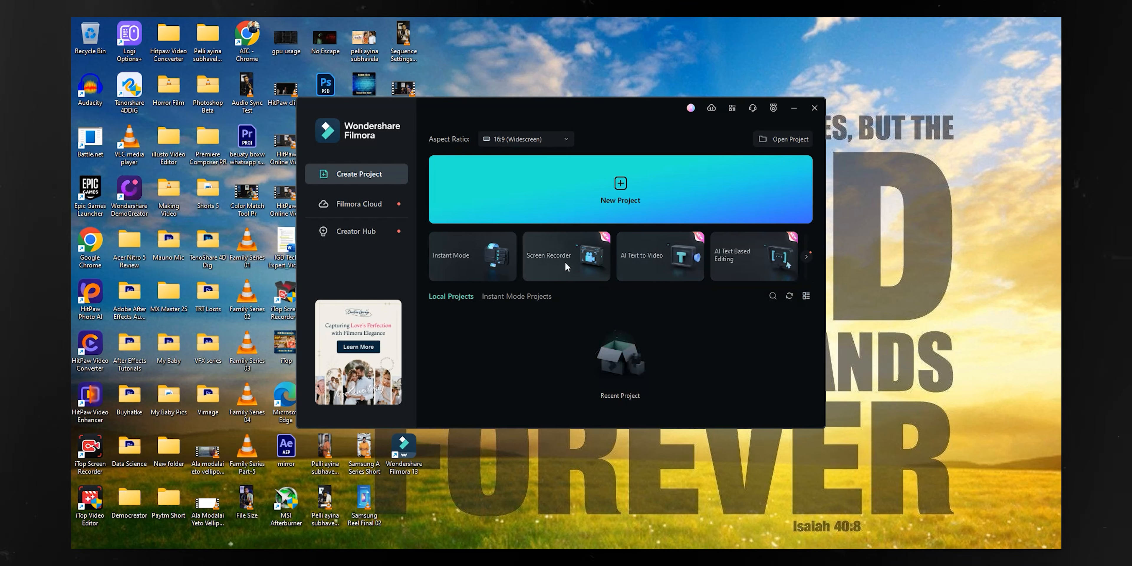
pyautogui.click(478, 252)
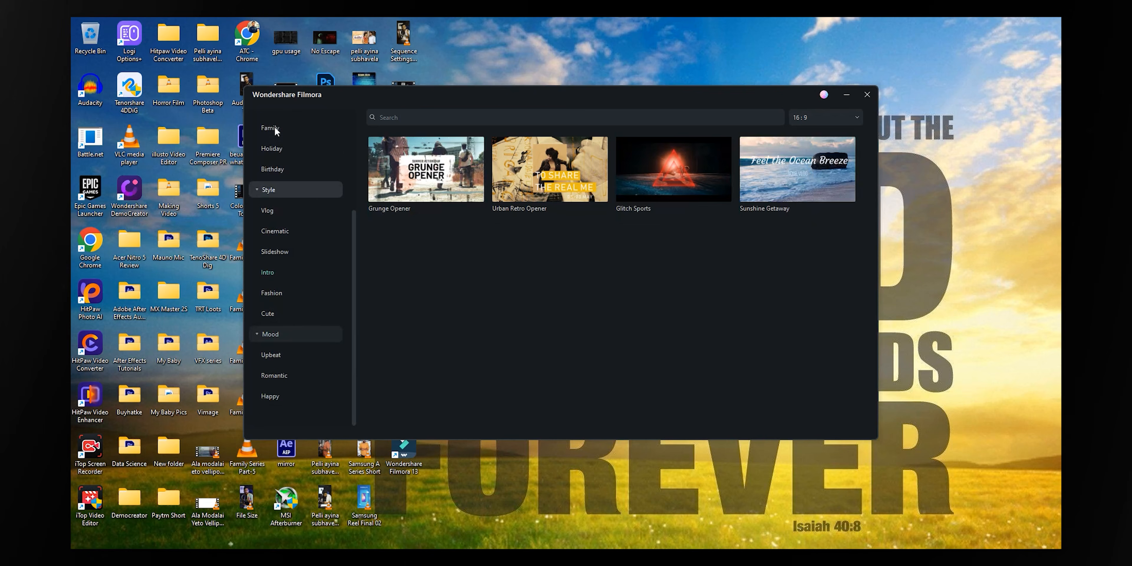
pyautogui.click(867, 95)
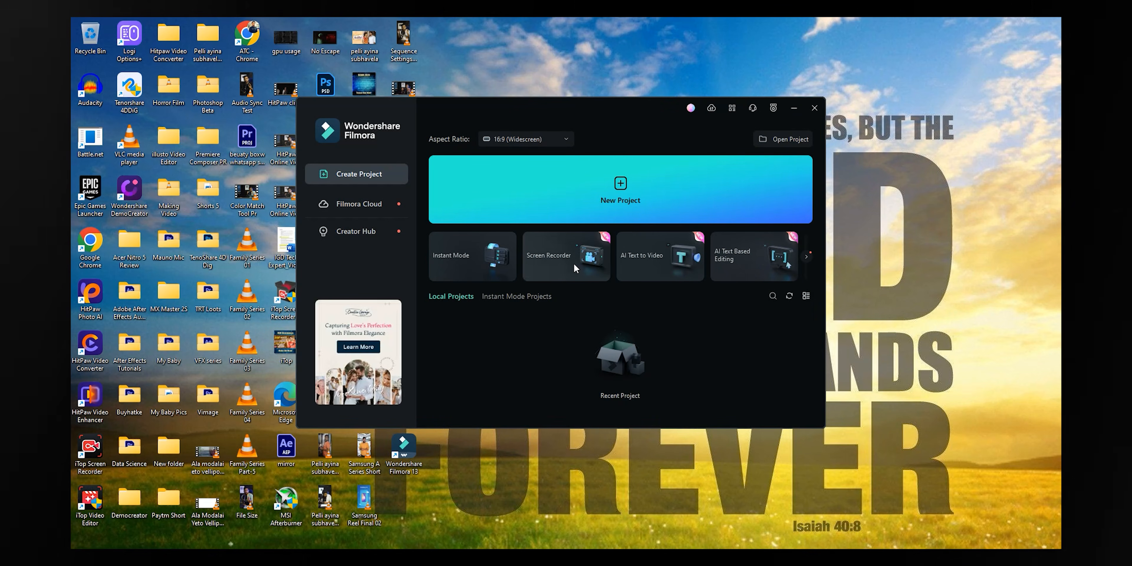
# - Examine the quick-start tools on the start screen, from Screen Recorder through to Auto Reframe, reading their descriptions
pyautogui.moveTo(574, 263)
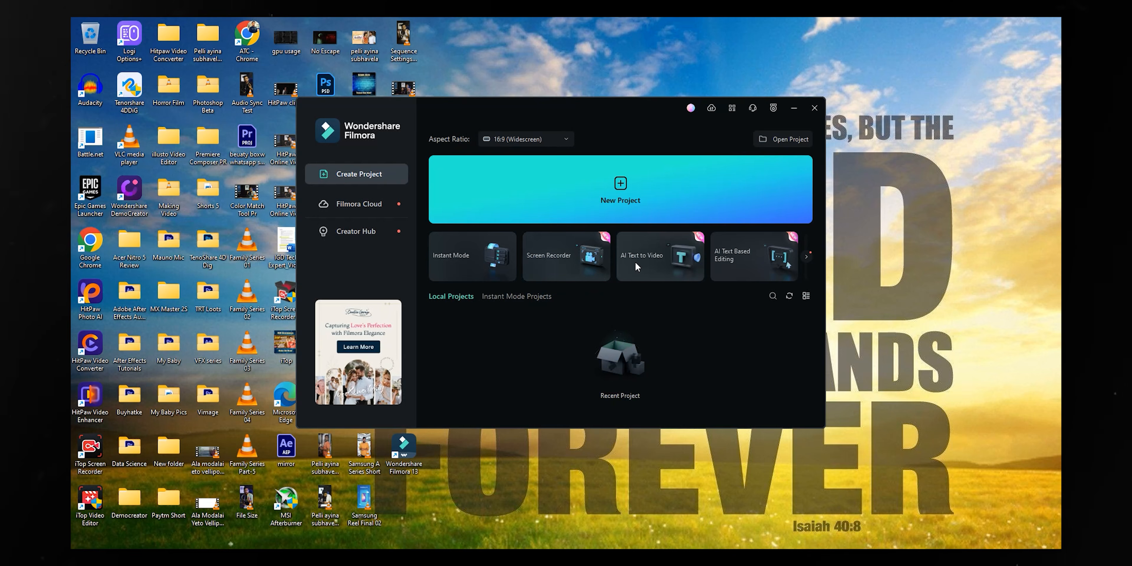
pyautogui.moveTo(635, 262)
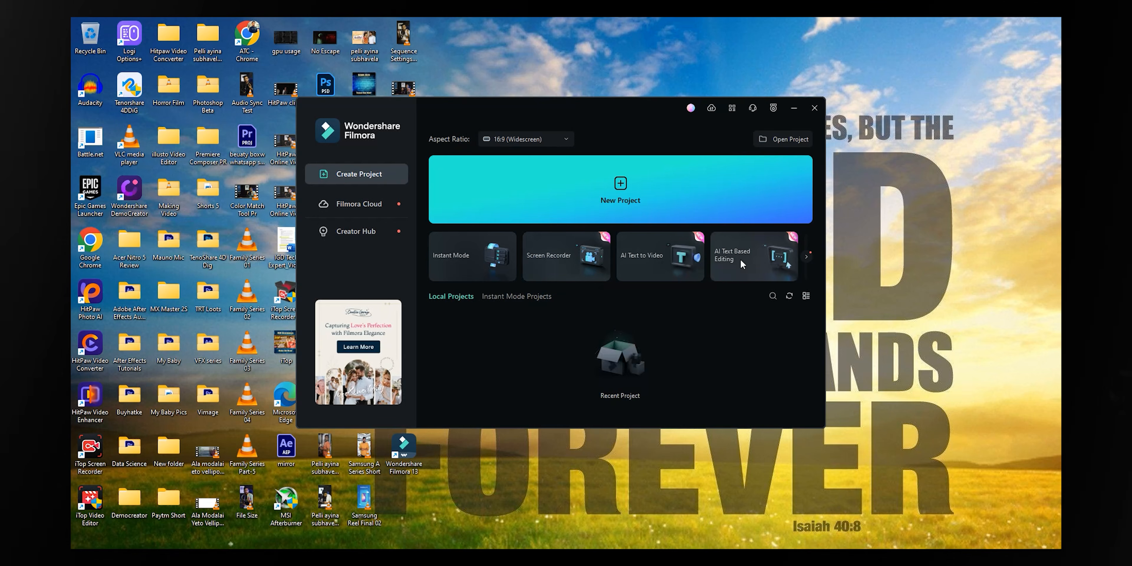
pyautogui.moveTo(740, 259)
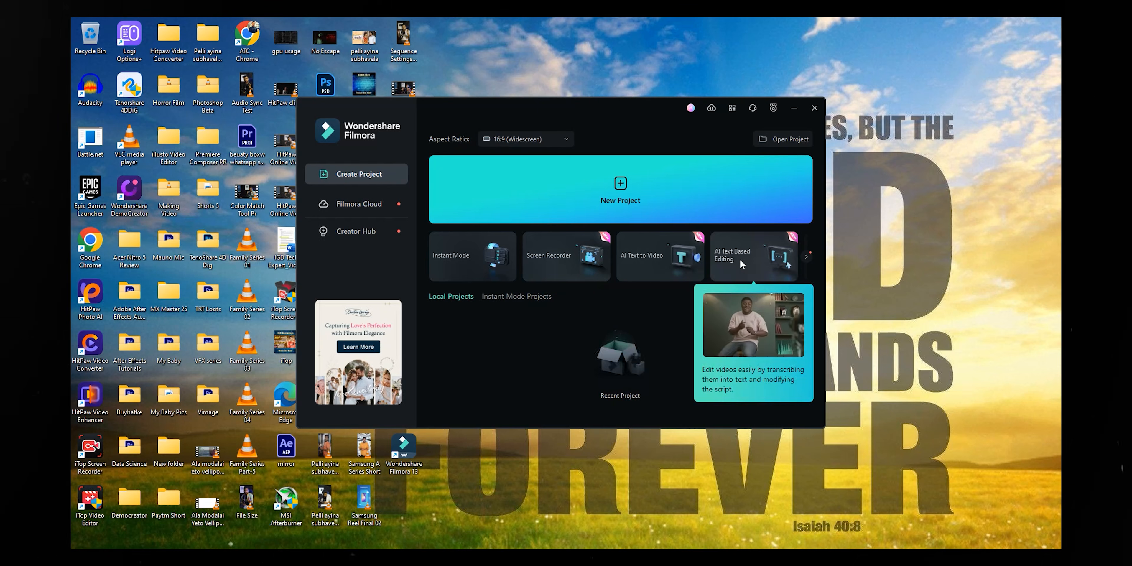
pyautogui.click(808, 257)
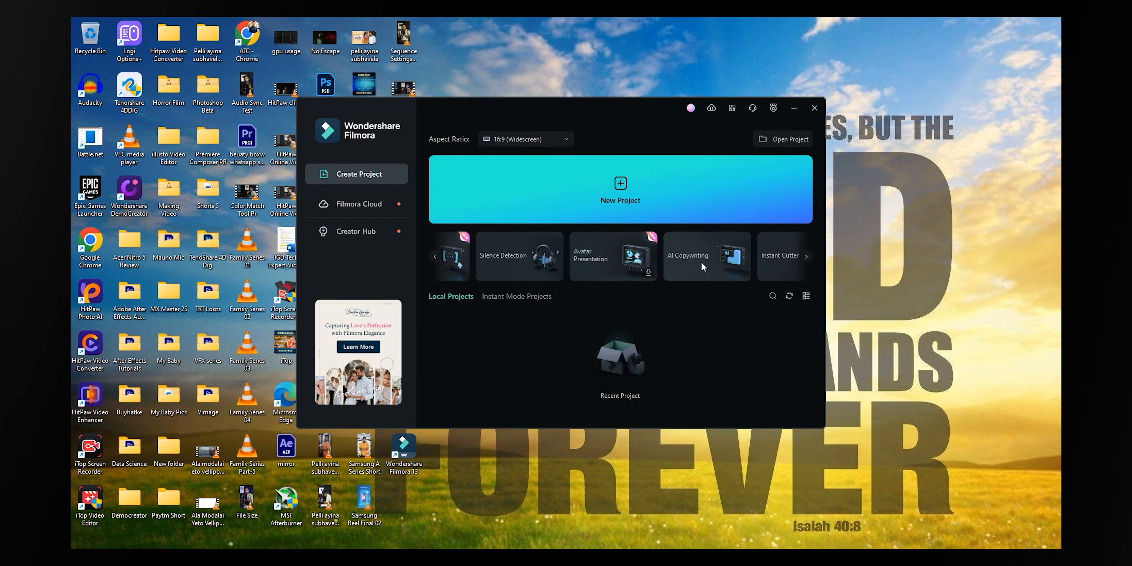
pyautogui.moveTo(702, 261)
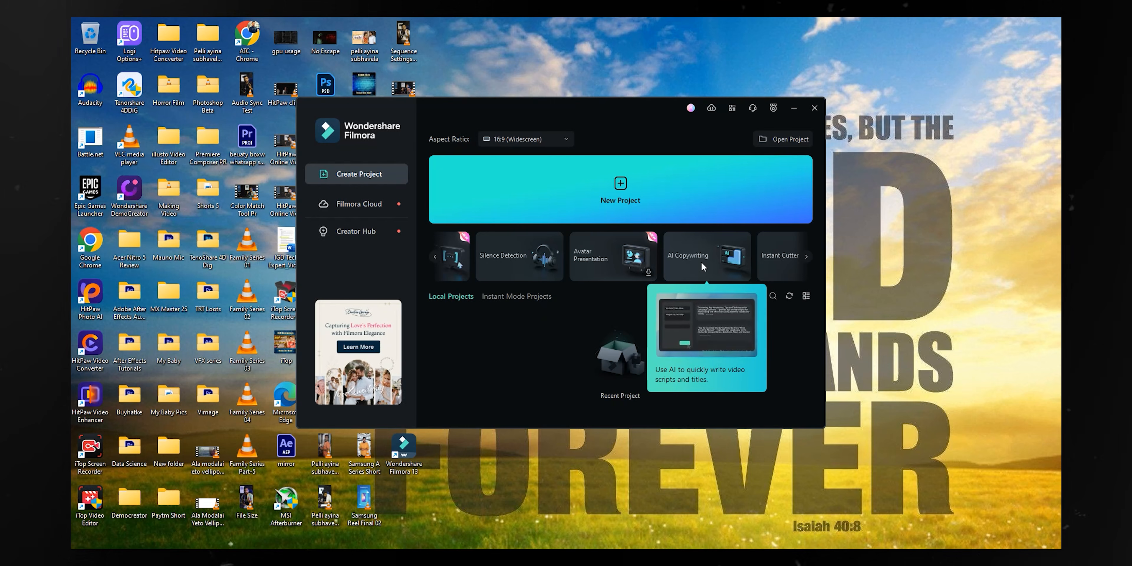
pyautogui.click(806, 257)
pyautogui.click(802, 260)
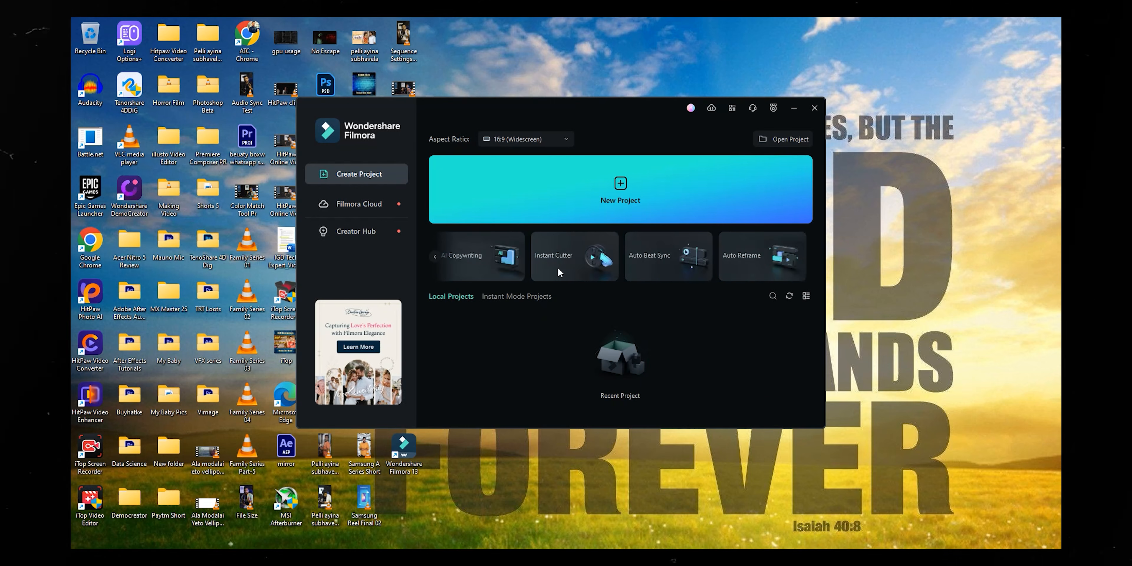
pyautogui.moveTo(558, 268)
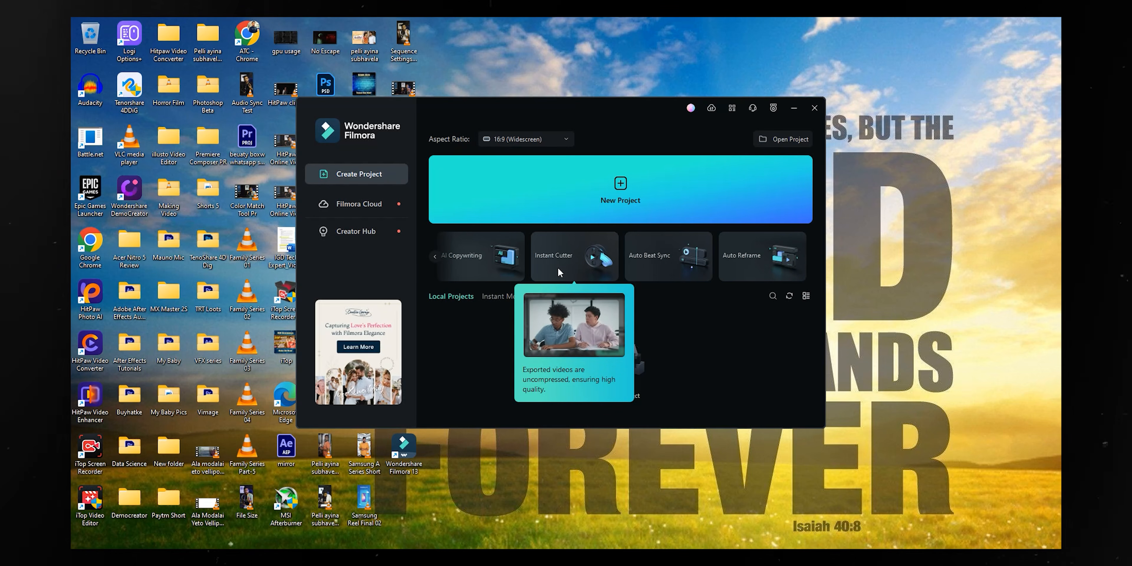
pyautogui.moveTo(667, 272)
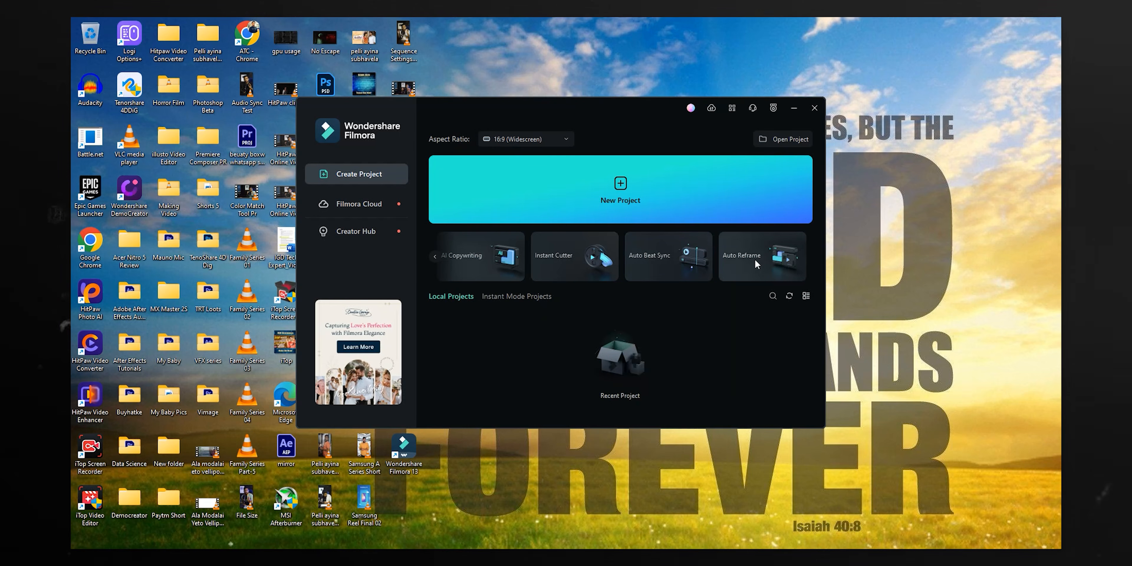
pyautogui.moveTo(755, 259)
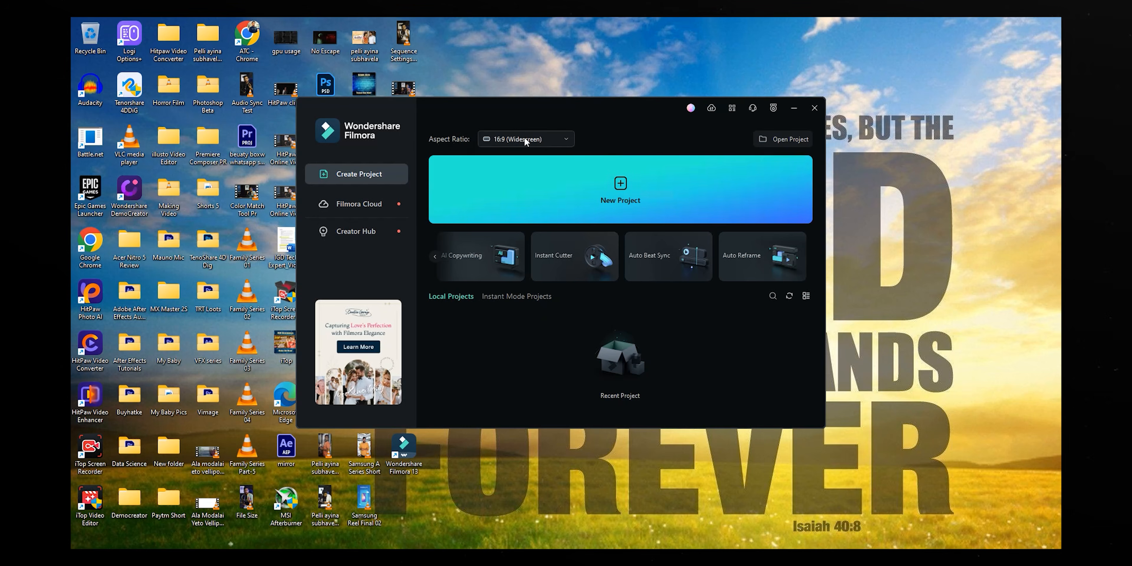
# - Review the available aspect ratios, keep 16:9 (Widescreen), and create a new project
pyautogui.click(543, 138)
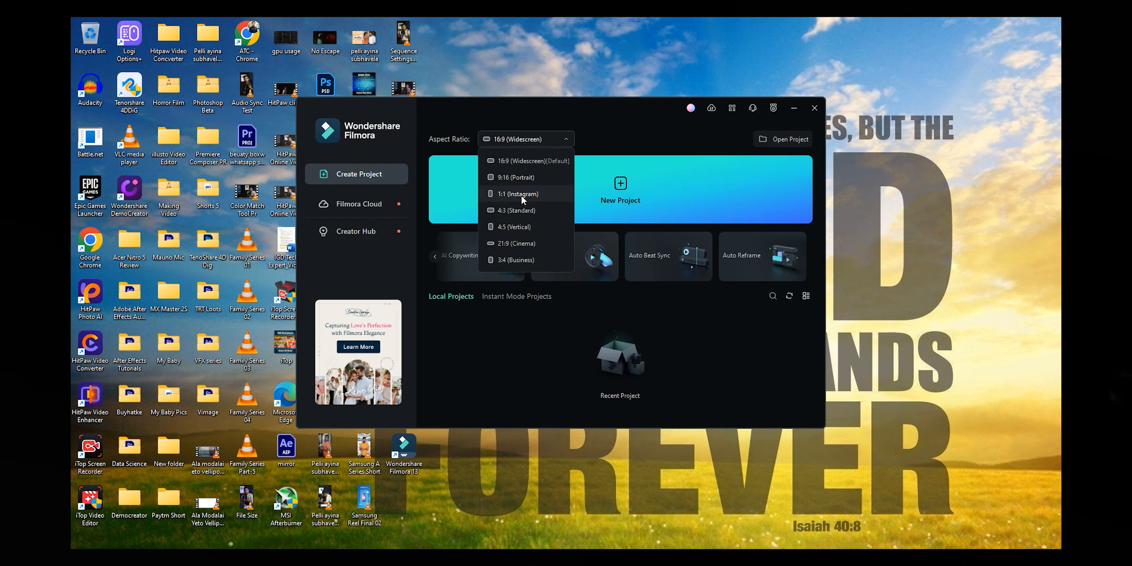
pyautogui.click(520, 141)
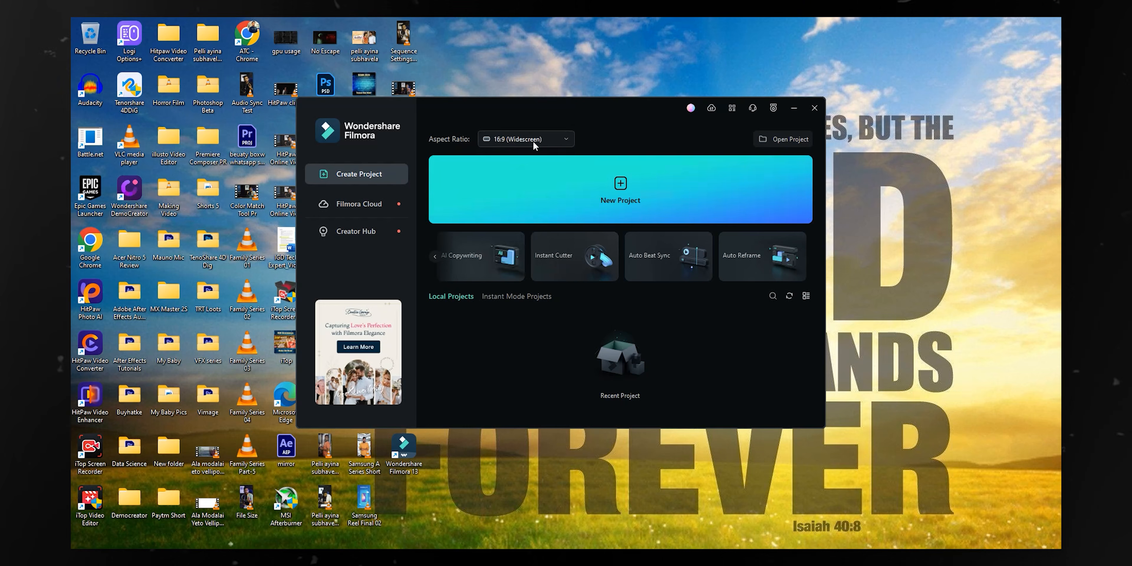
pyautogui.click(651, 202)
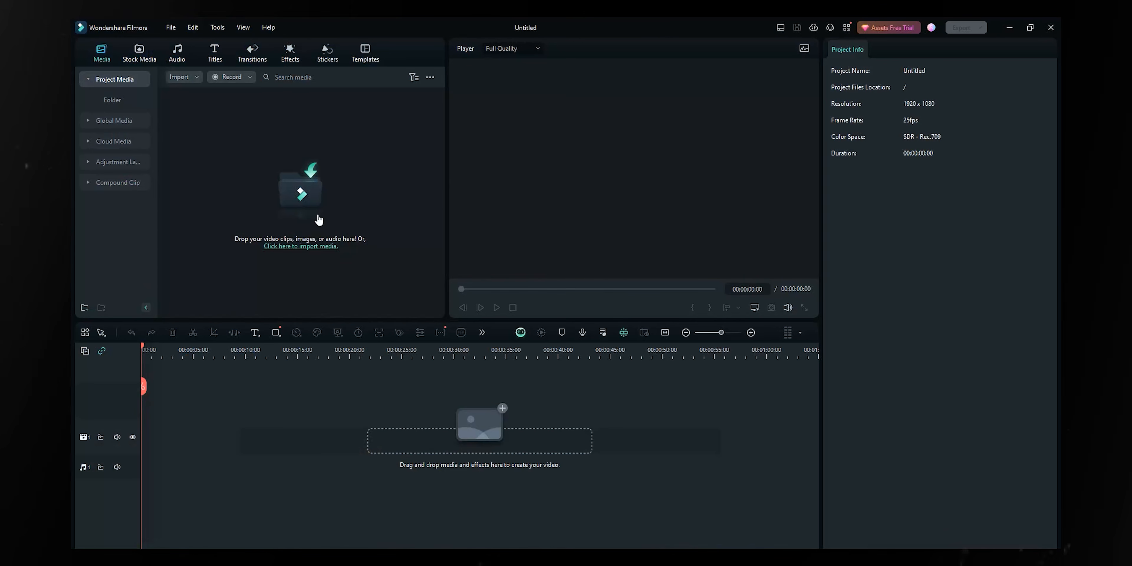
# - Import the Shortfilm Timeline PR video from the Desktop and place it on the timeline, keeping the 1920 x 1080 25fps project settings
pyautogui.click(321, 203)
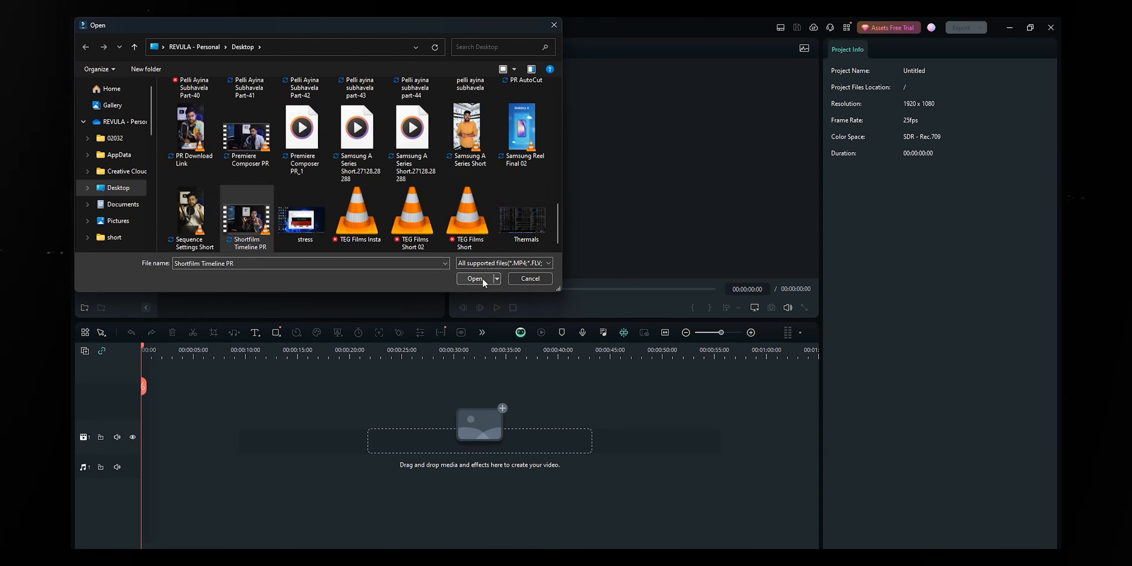
pyautogui.click(476, 279)
pyautogui.click(617, 302)
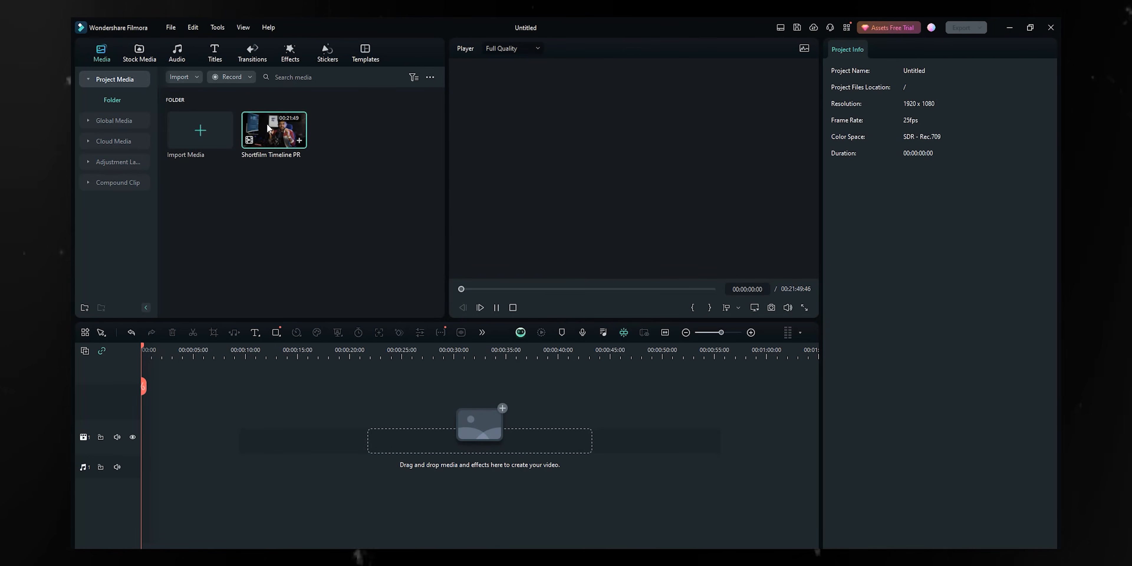
pyautogui.moveTo(265, 130); pyautogui.dragTo(147, 386)
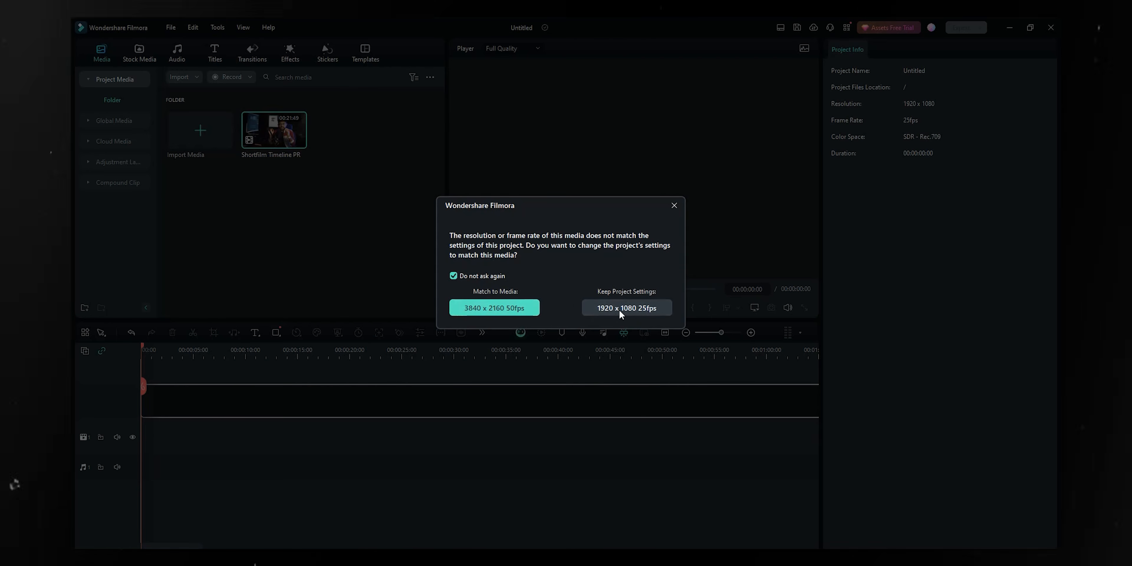
pyautogui.click(641, 308)
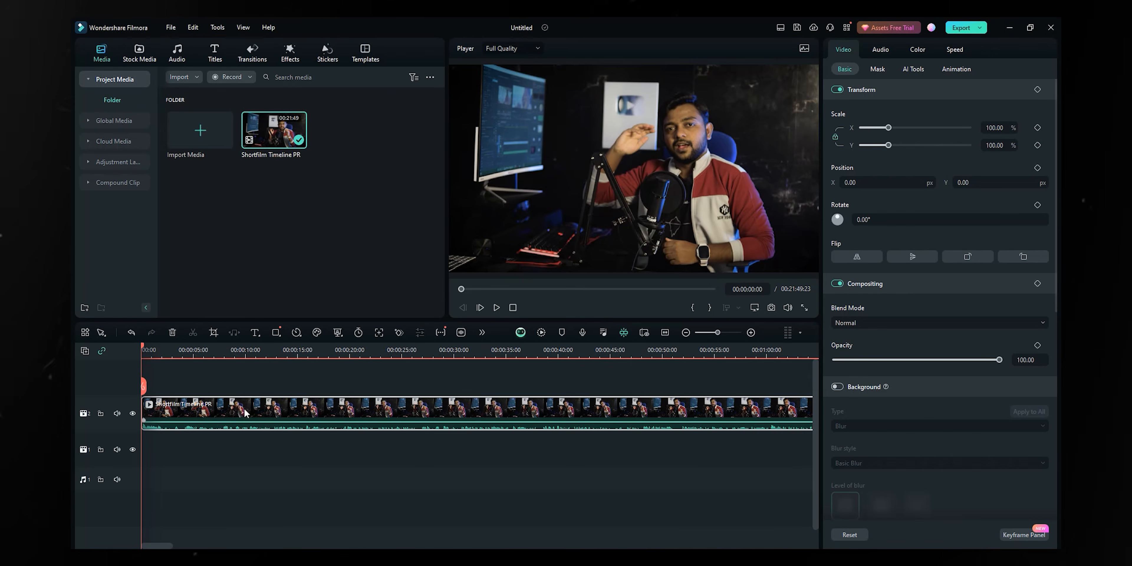
# - Detach the video clip's audio onto its own track and move the playhead to about 00:02:59
pyautogui.rightClick(282, 415)
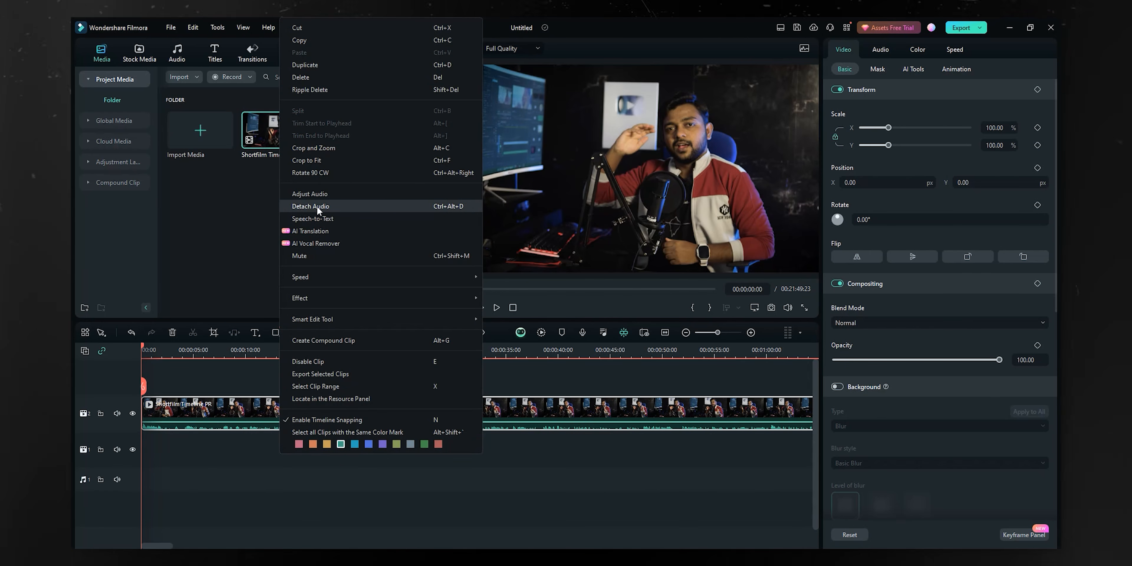
pyautogui.click(317, 207)
pyautogui.click(213, 485)
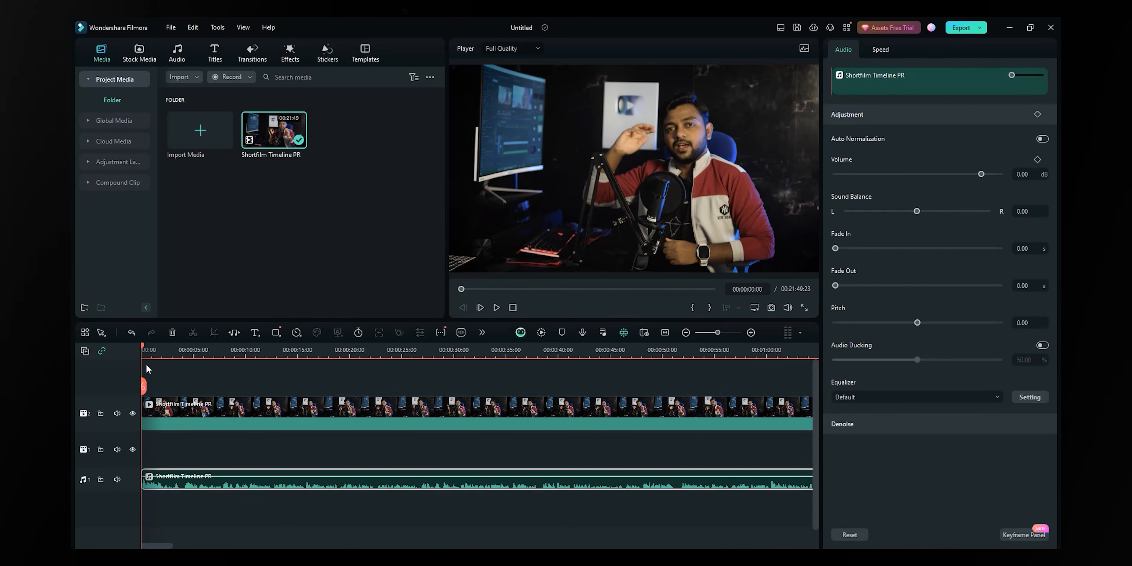
pyautogui.moveTo(150, 354); pyautogui.dragTo(403, 351)
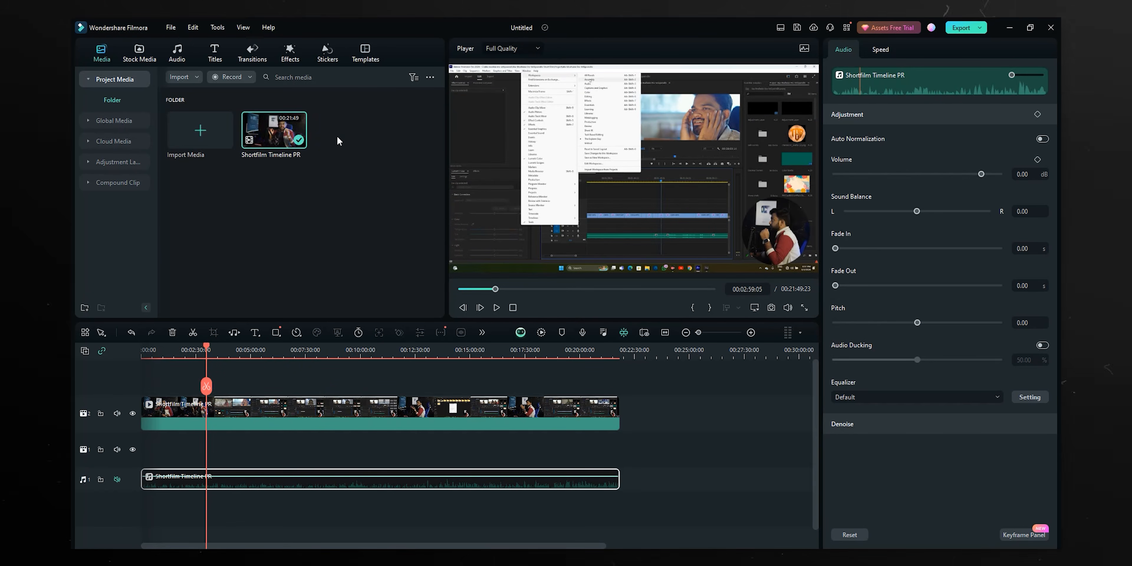
# - Look at the AI Image generator's prompt, aspect ratio and style options in the stock media, close it, and view the generated images category
pyautogui.click(141, 59)
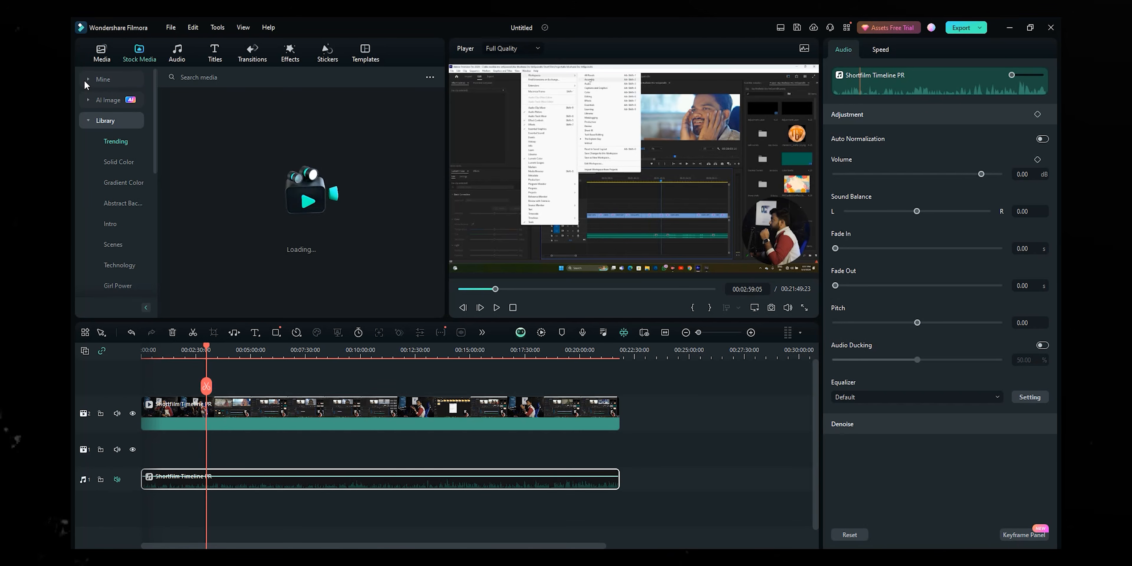
pyautogui.click(89, 99)
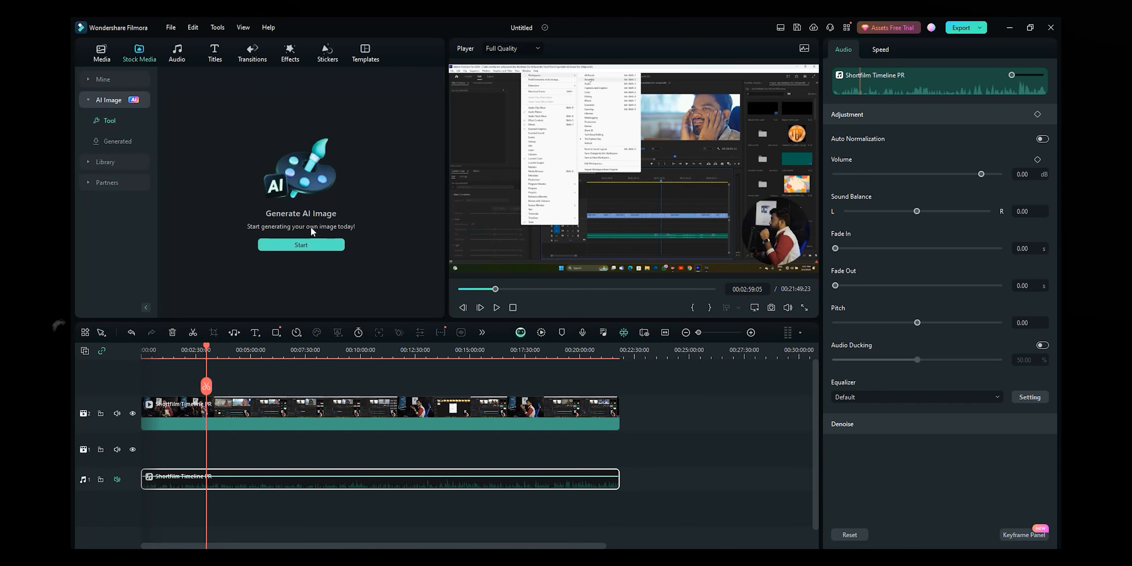
pyautogui.click(307, 245)
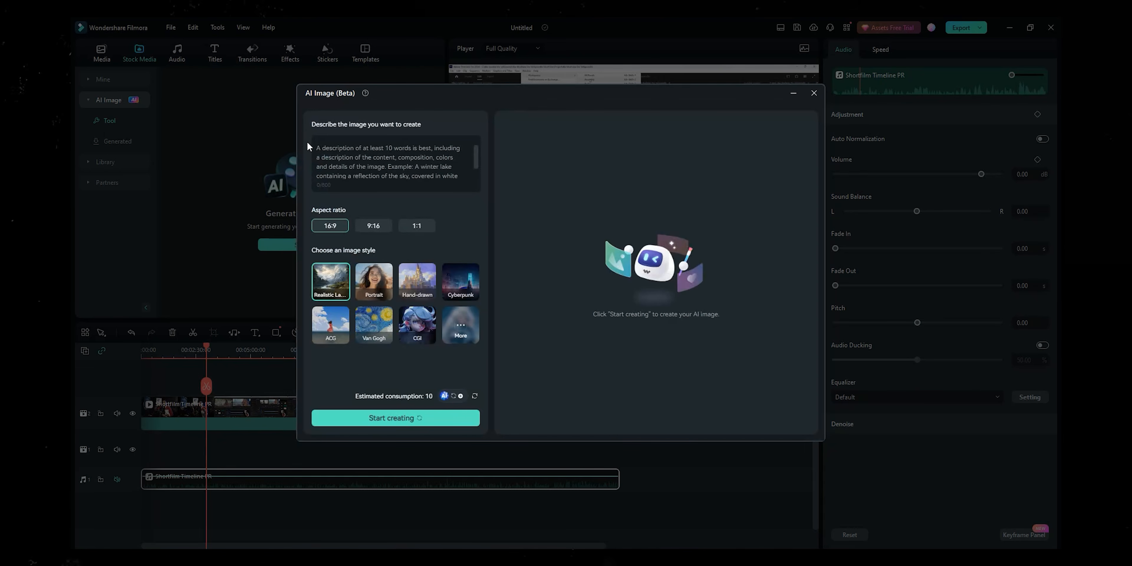
pyautogui.click(316, 148)
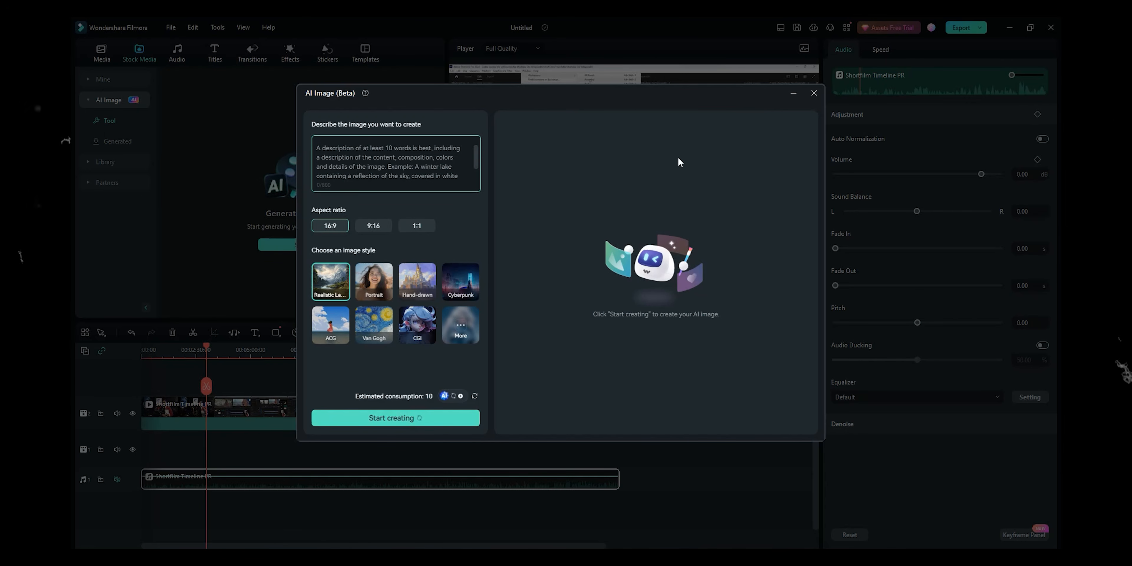
pyautogui.click(813, 94)
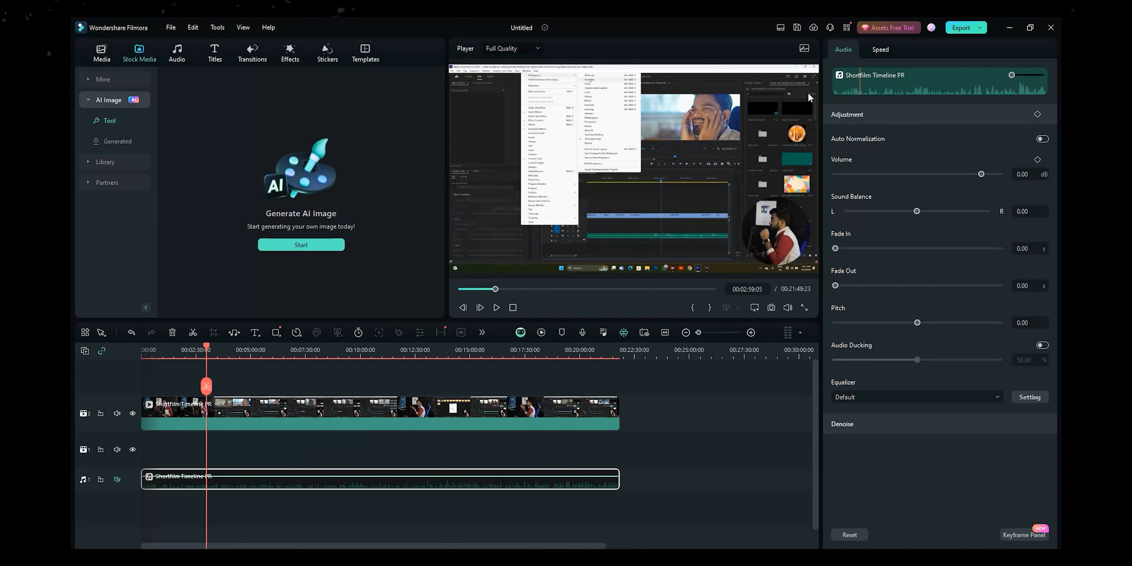
pyautogui.click(127, 143)
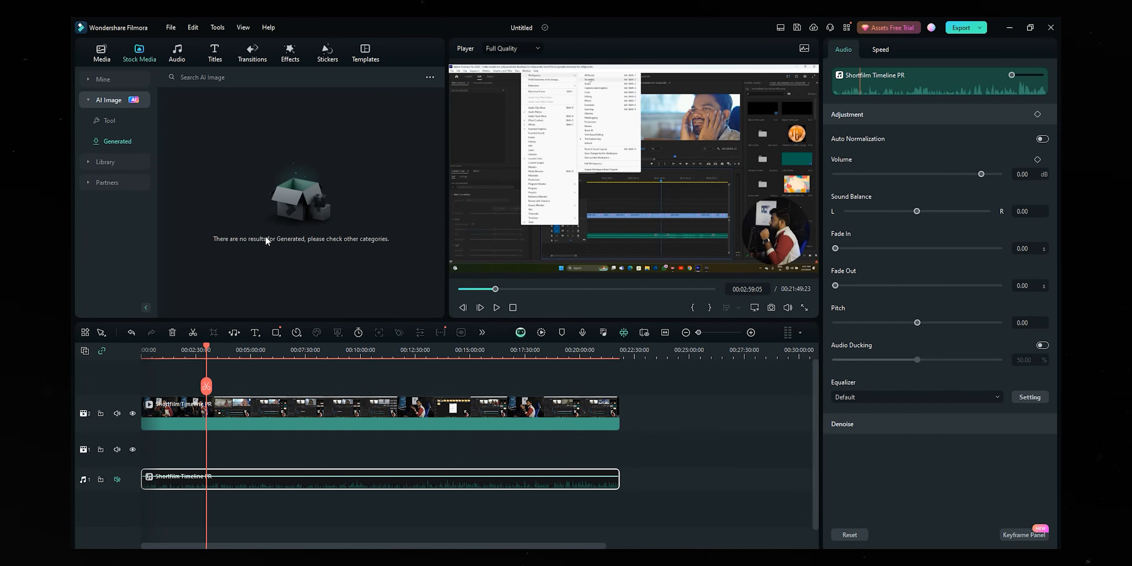
# - Browse the stock media library's Trending, Solid Color, Gradient Color and Abstract Background categories
pyautogui.click(89, 161)
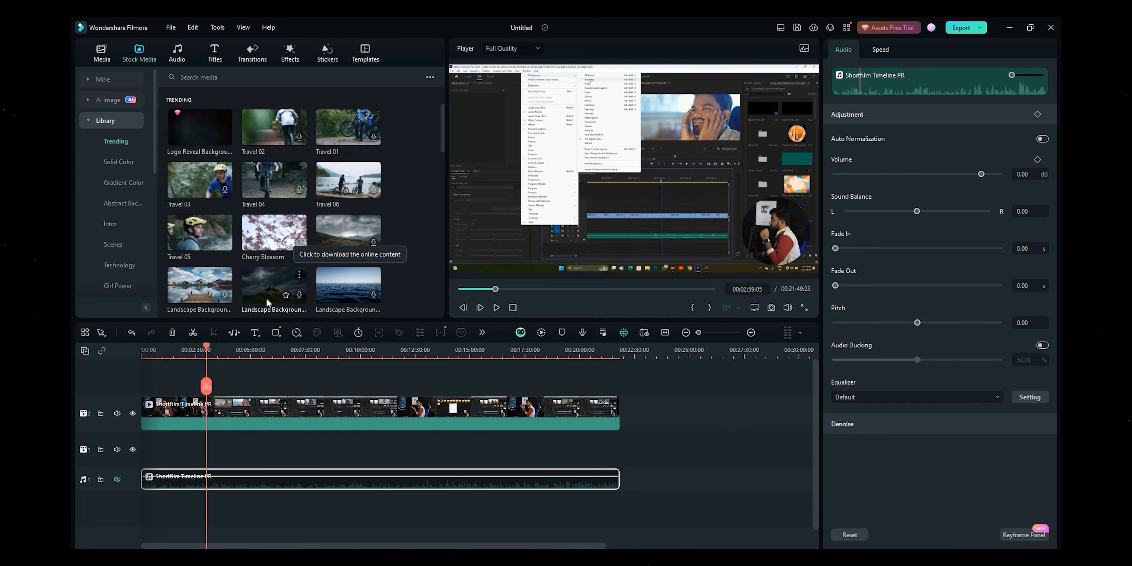
pyautogui.scroll(-2, 315, 286)
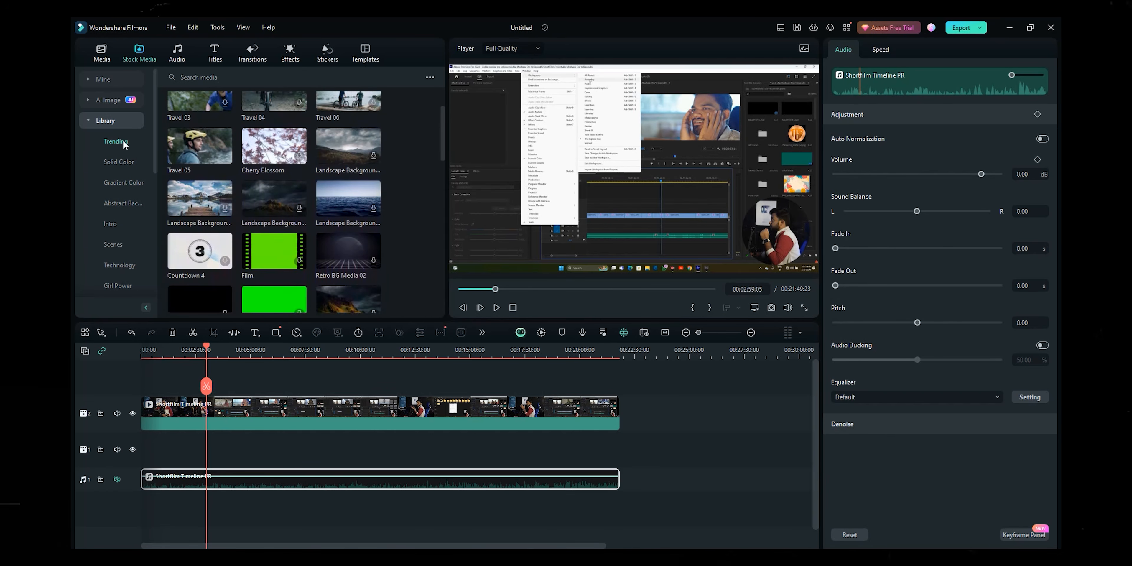
pyautogui.click(123, 161)
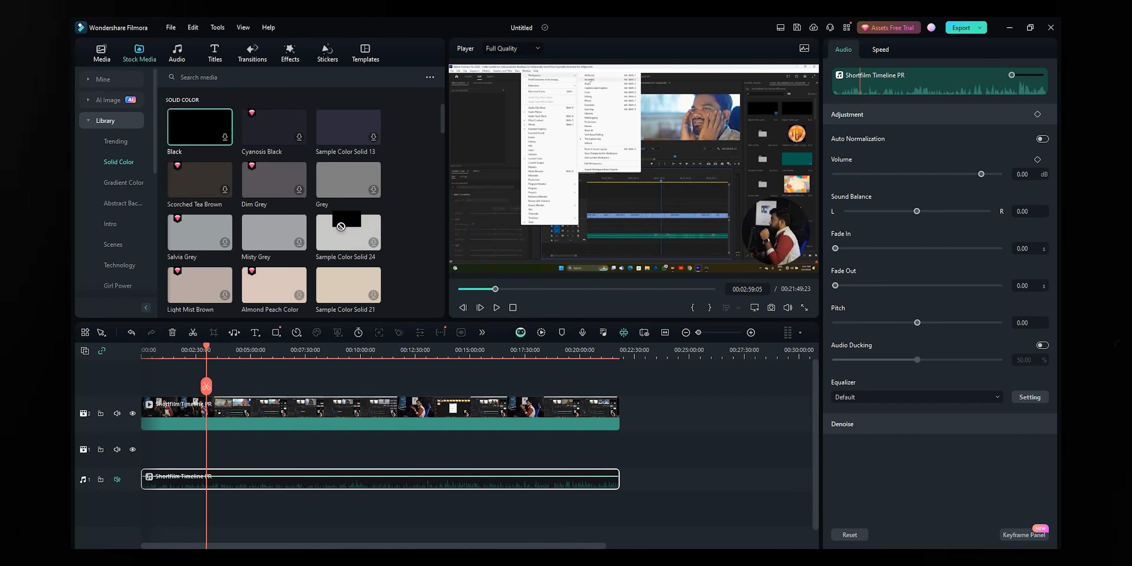
pyautogui.click(125, 182)
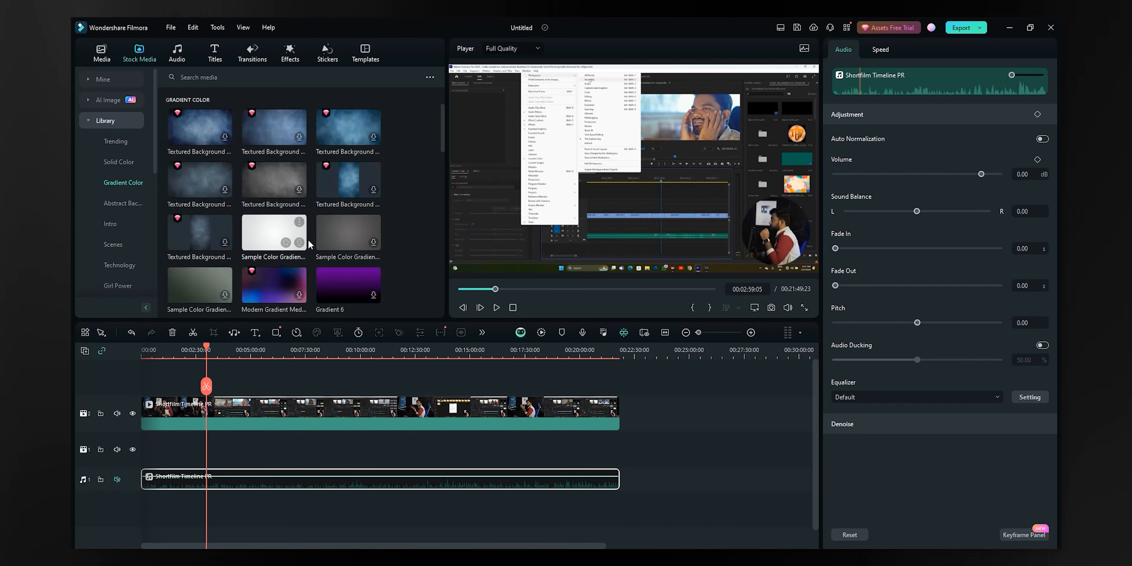
pyautogui.scroll(-3, 307, 239)
pyautogui.scroll(3, 308, 238)
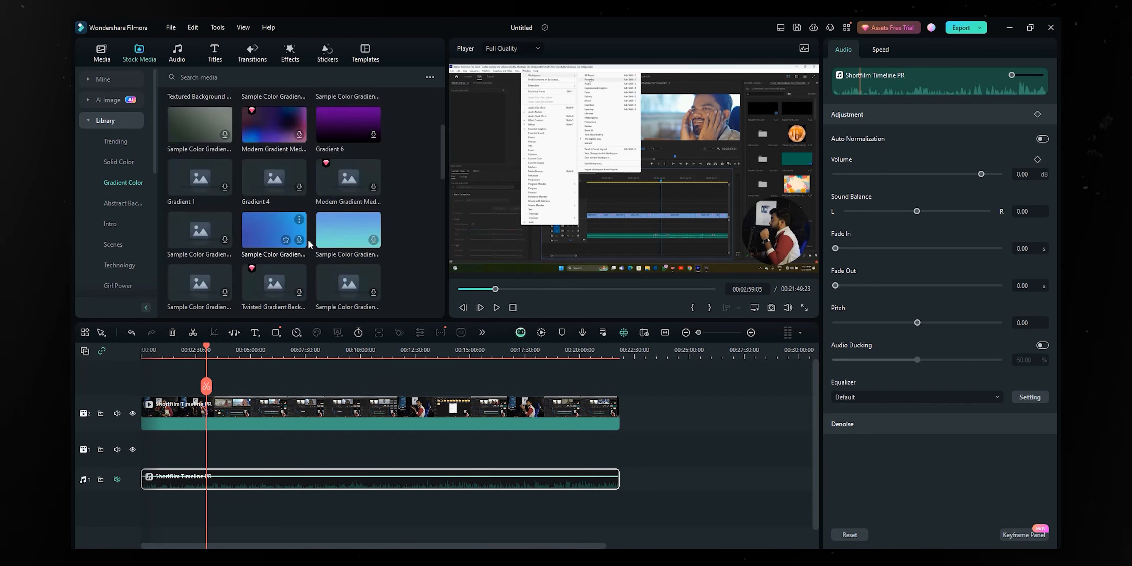
pyautogui.click(124, 202)
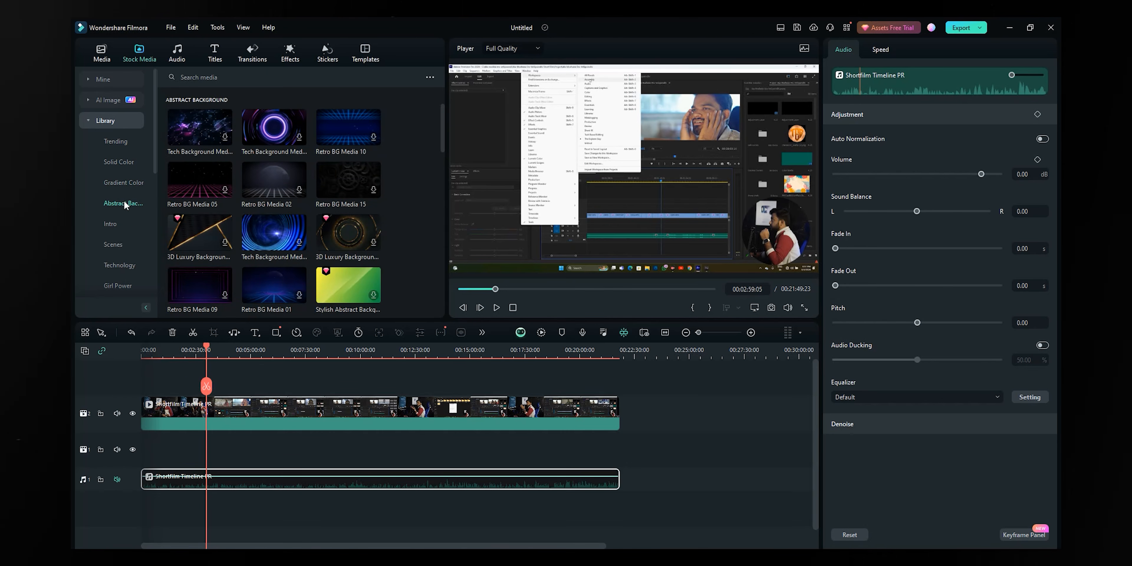
pyautogui.scroll(-6, 301, 236)
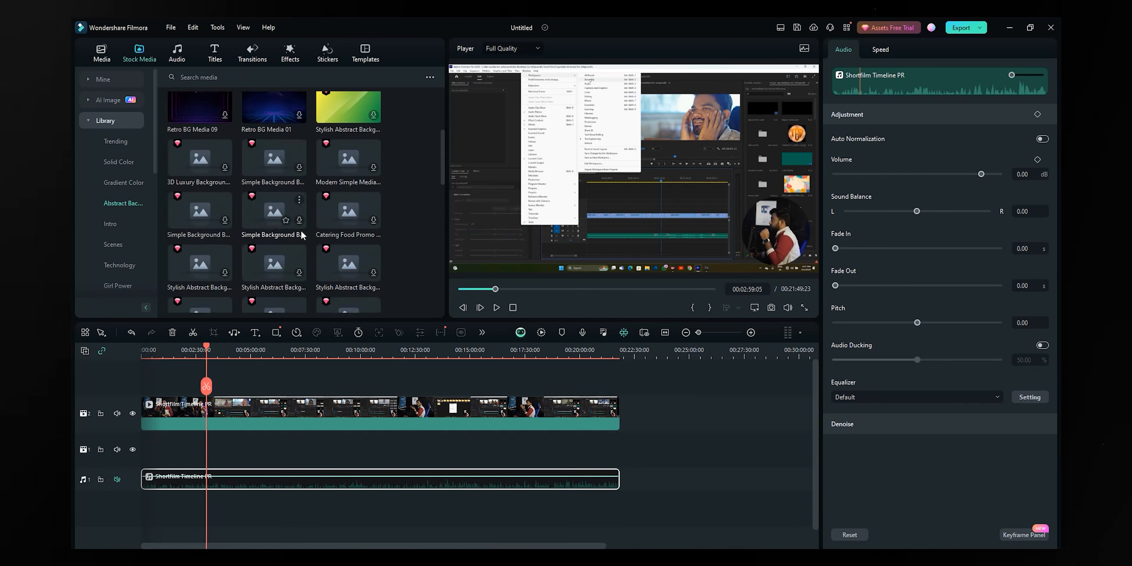
# - Browse the rest of the Abstract Background stock media and look through the Intro category's logo reveals and countdowns
pyautogui.scroll(6, 301, 235)
pyautogui.scroll(3, 301, 235)
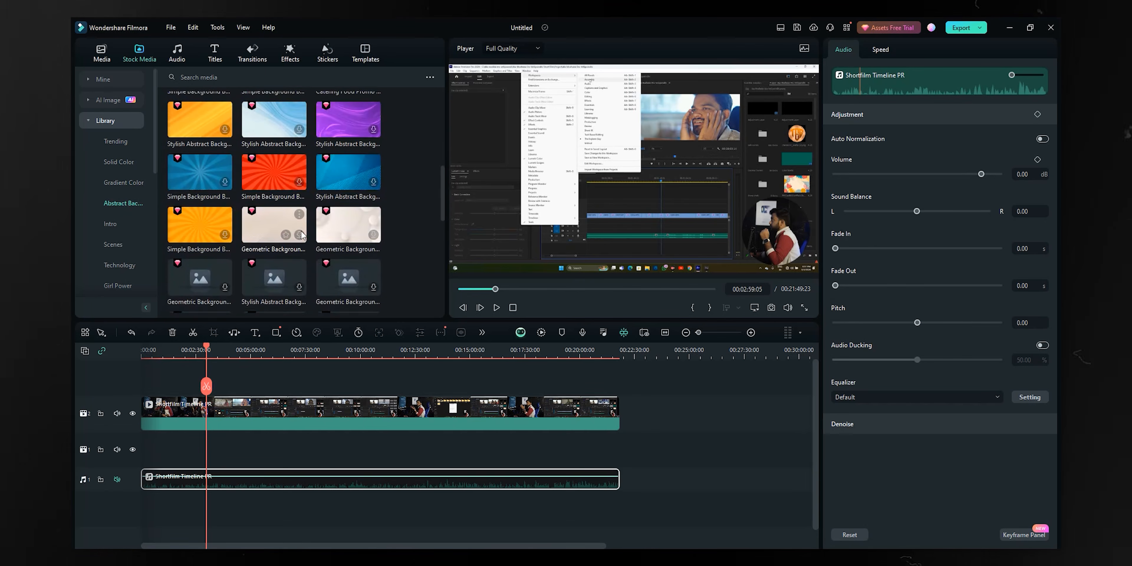
pyautogui.click(110, 224)
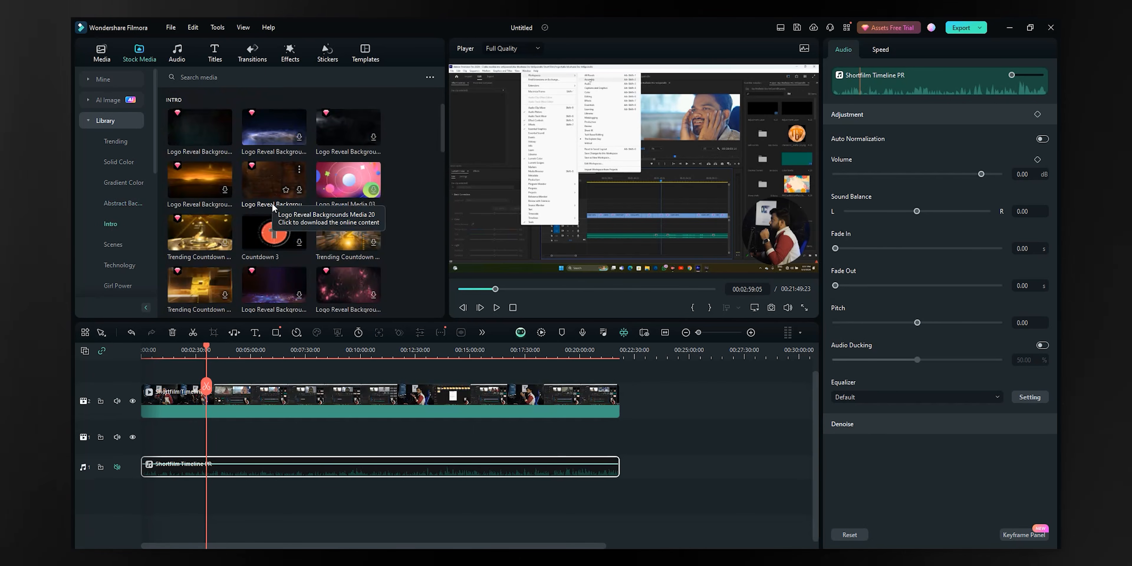
pyautogui.scroll(-3, 254, 274)
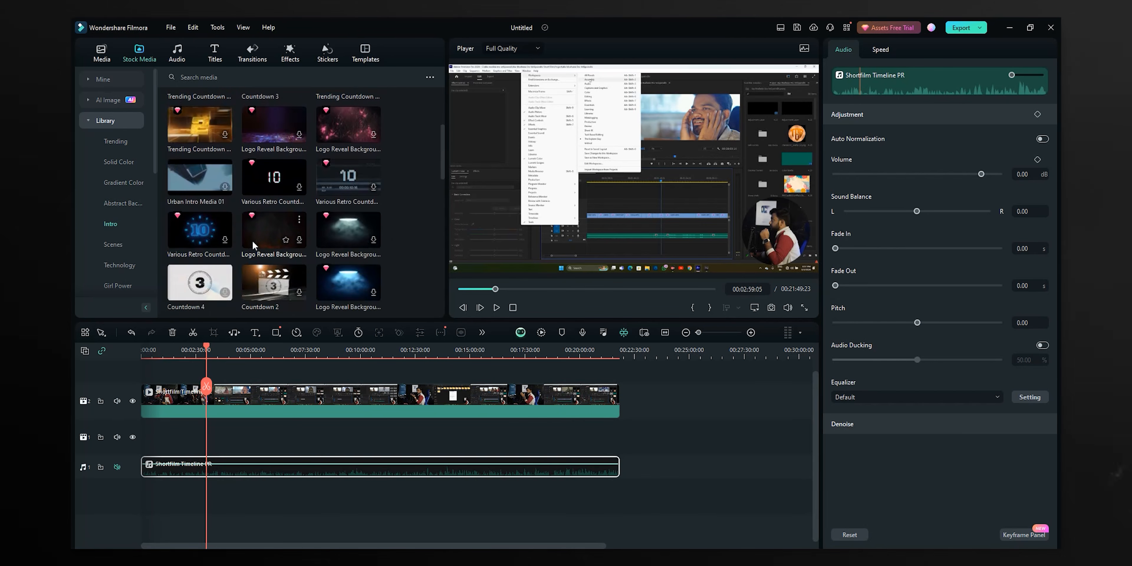
# - Look through the landscape and movie backgrounds in the stock library's Scenes category
pyautogui.click(118, 245)
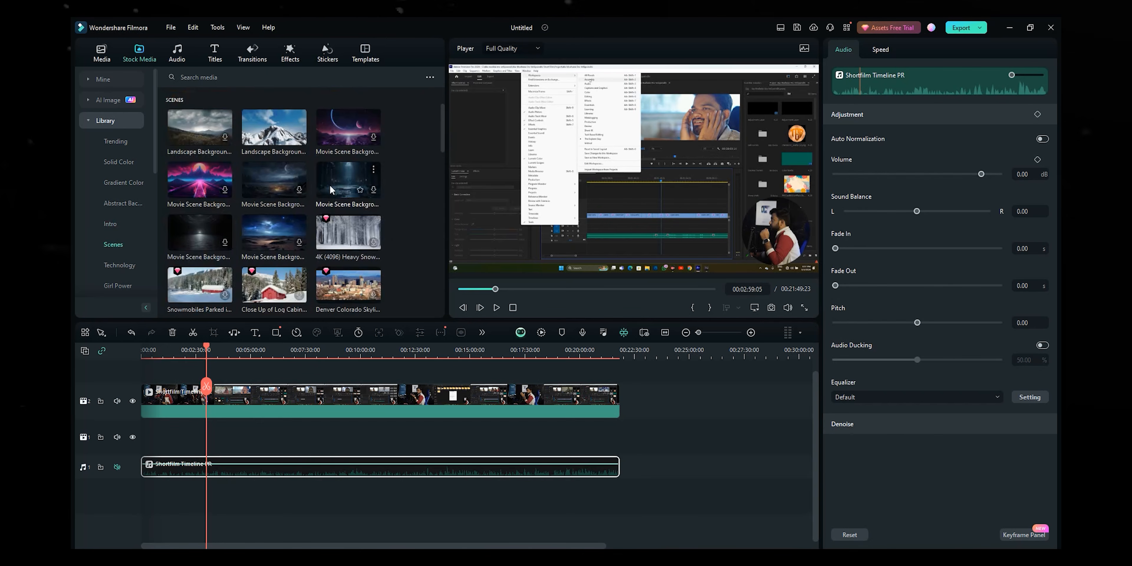
pyautogui.scroll(-3, 291, 260)
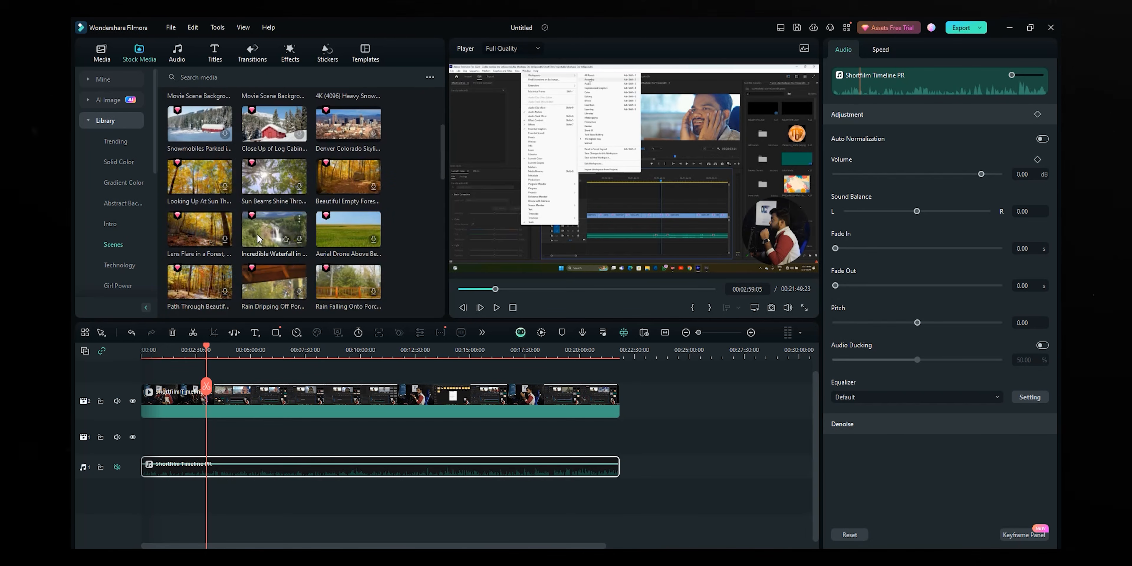
pyautogui.scroll(-3, 348, 270)
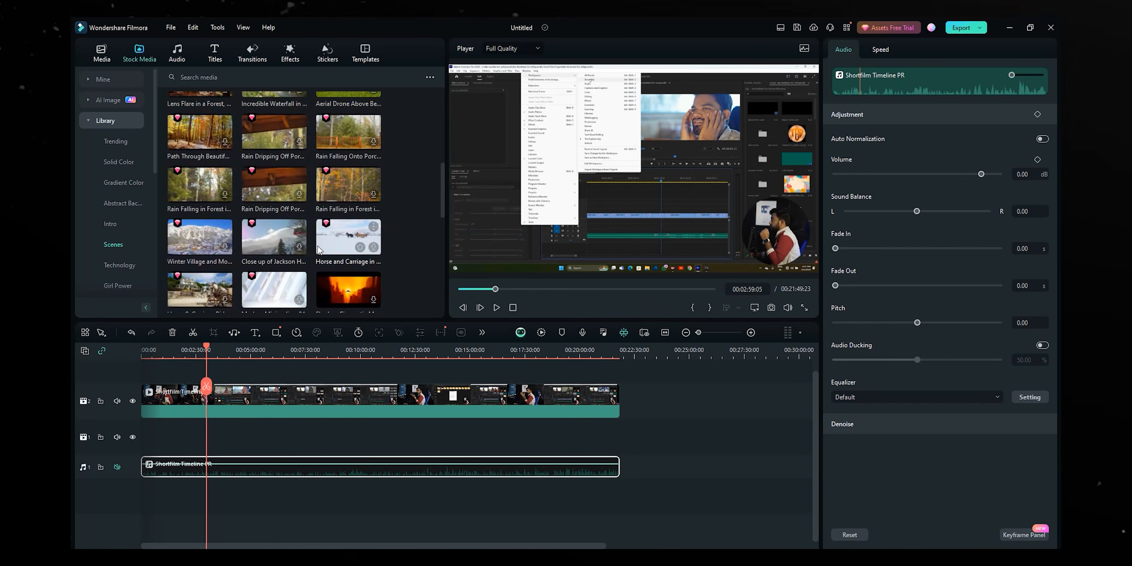
pyautogui.scroll(-2, 318, 250)
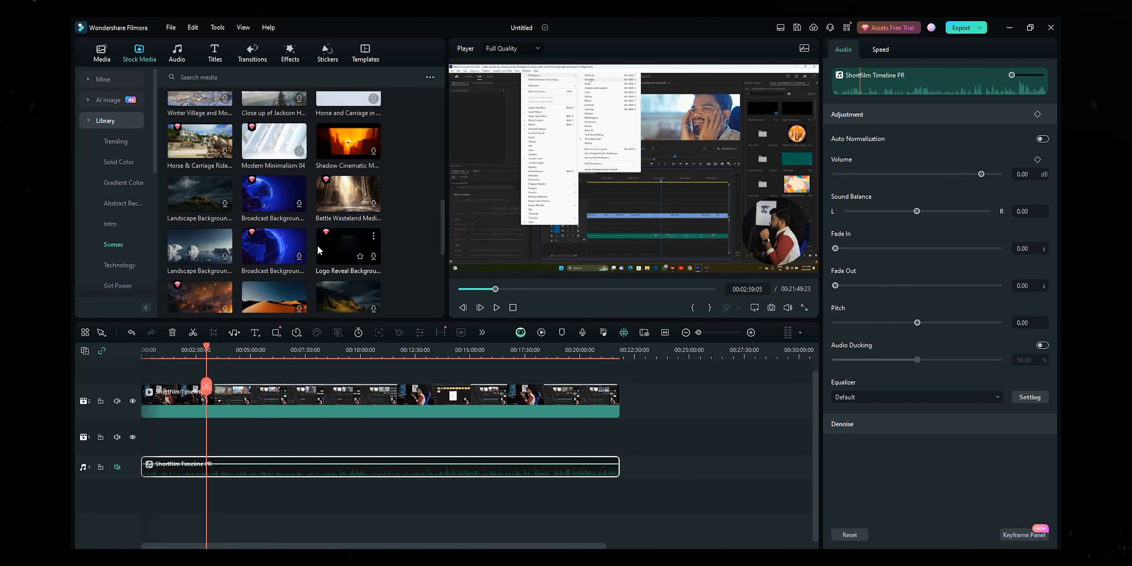
# - Look through the digital and multiverse backgrounds in the stock library's Technology category
pyautogui.scroll(4, 318, 250)
pyautogui.click(118, 203)
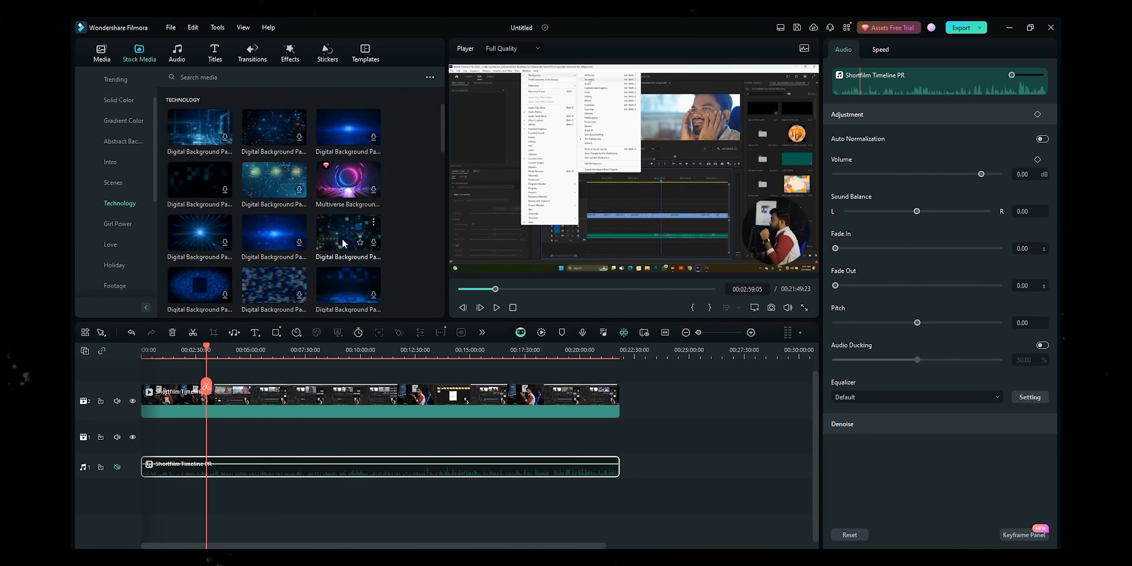
pyautogui.scroll(-3, 342, 238)
pyautogui.scroll(-5, 255, 235)
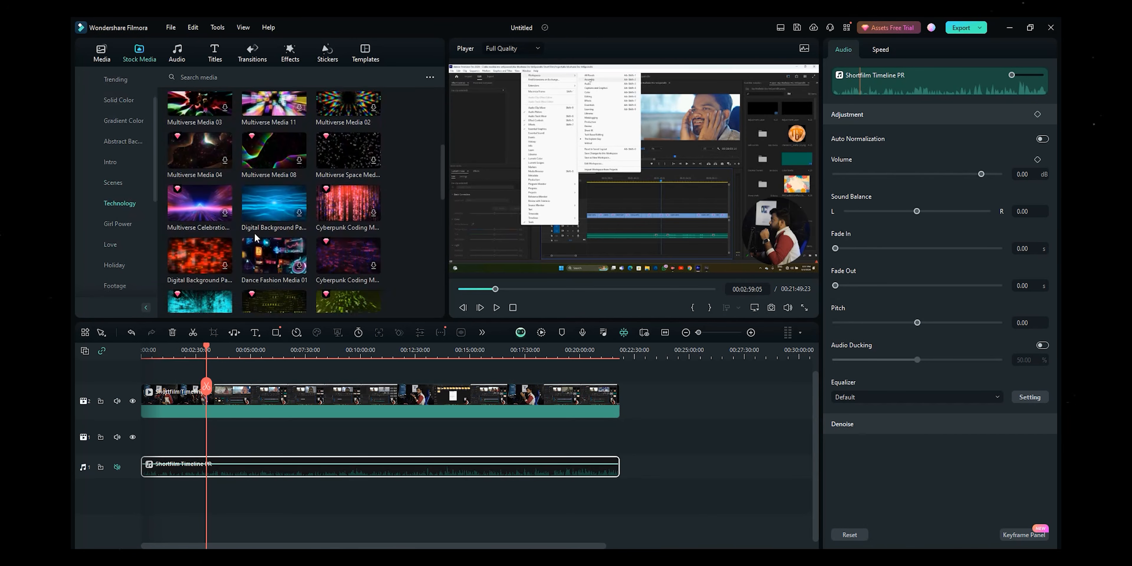
pyautogui.scroll(4, 255, 234)
pyautogui.scroll(-3, 255, 233)
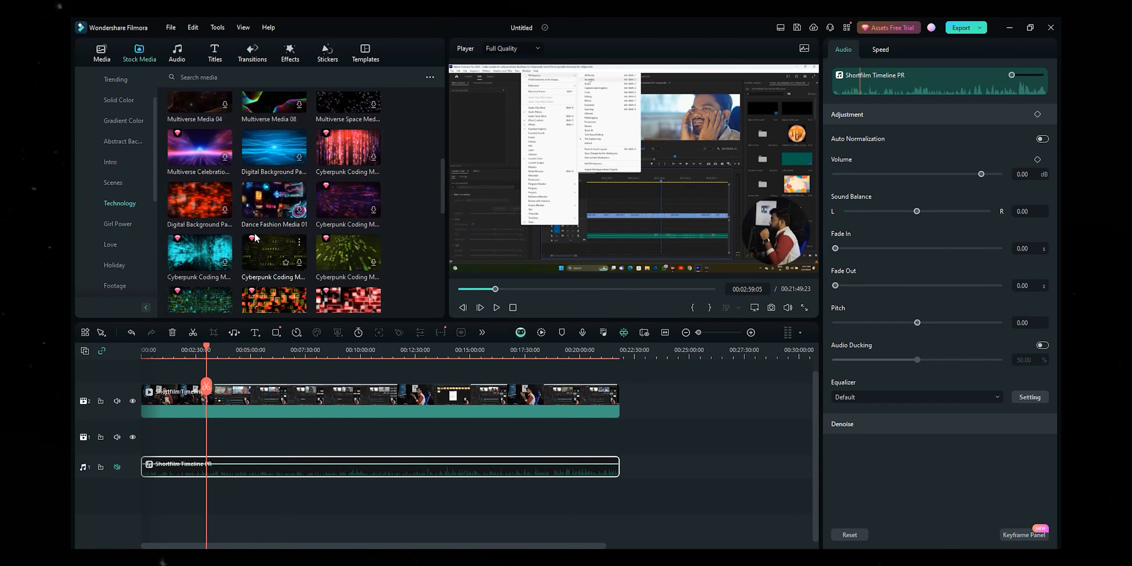
pyautogui.scroll(-5, 118, 184)
# - Browse the stock library's Motion Graphic, Vertical, Liquid Background, Holiday, Footage and Promo categories
pyautogui.click(121, 162)
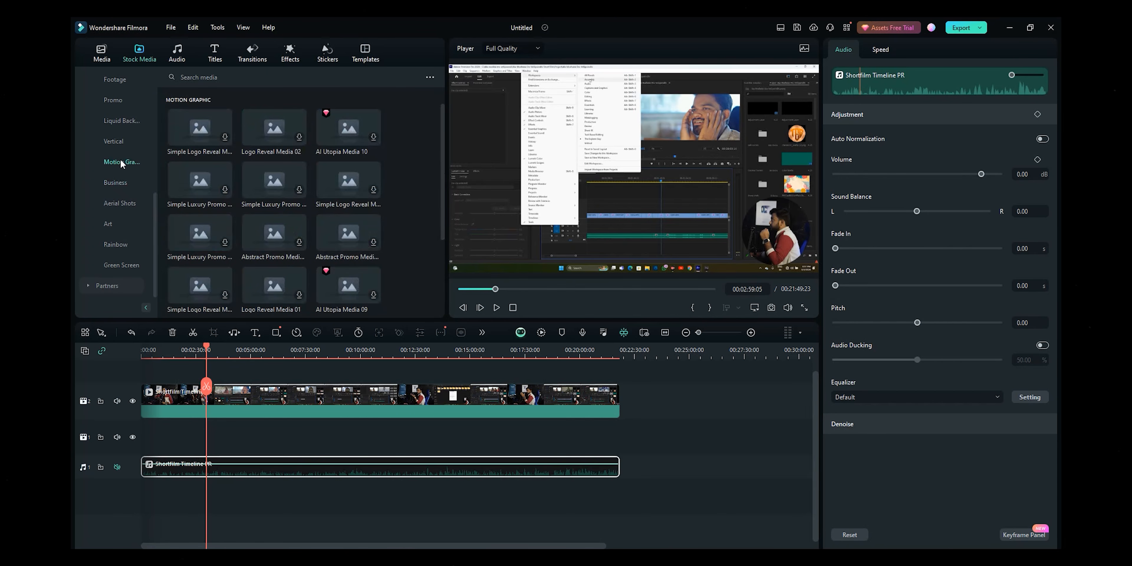
pyautogui.click(117, 142)
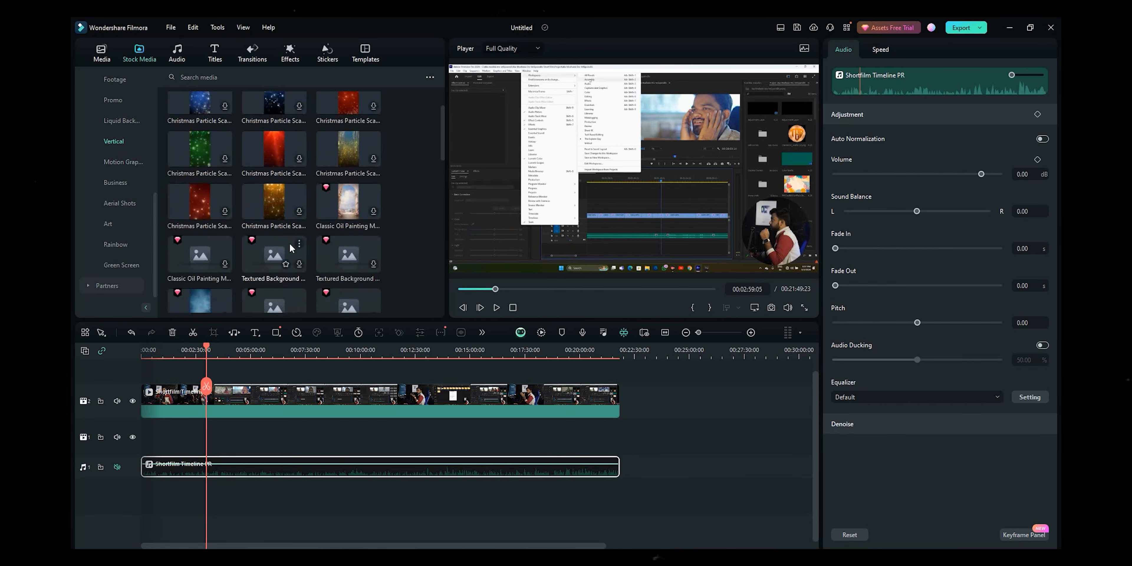
pyautogui.click(121, 120)
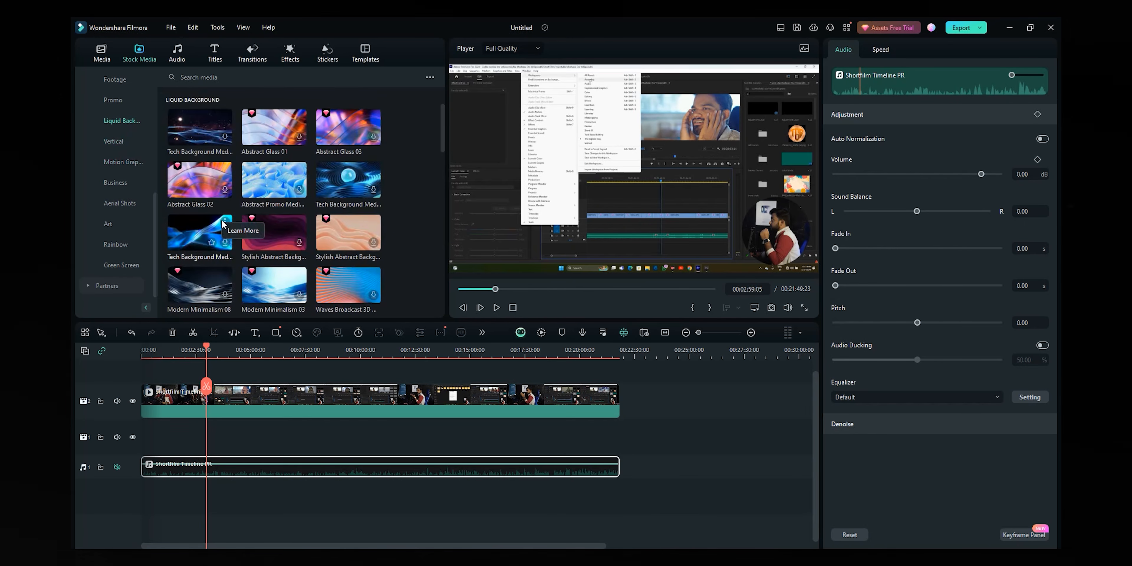
pyautogui.click(113, 100)
pyautogui.scroll(5, 118, 203)
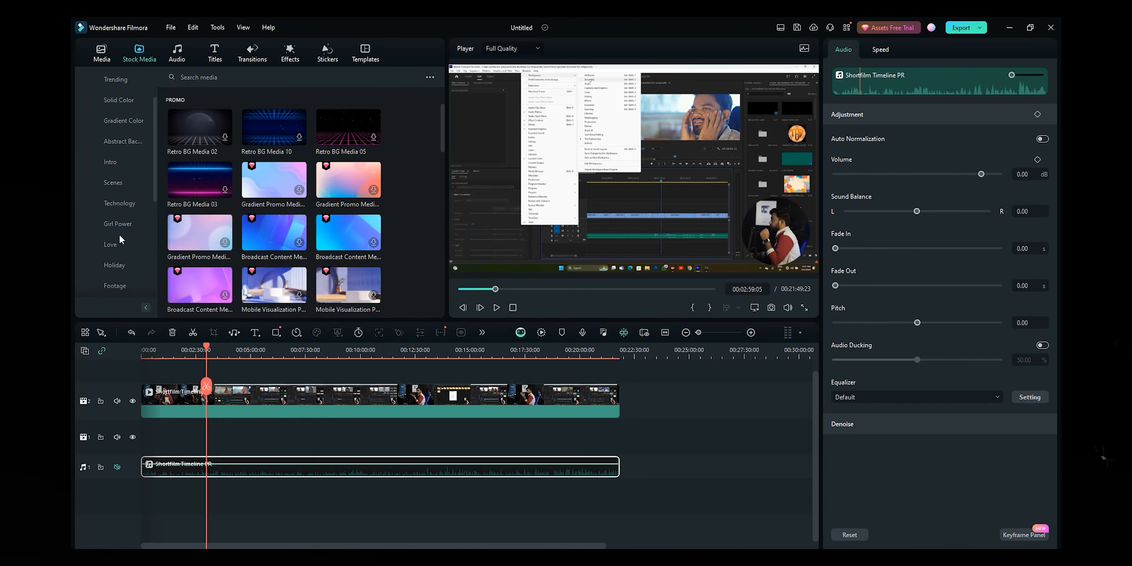
pyautogui.click(117, 264)
pyautogui.click(118, 287)
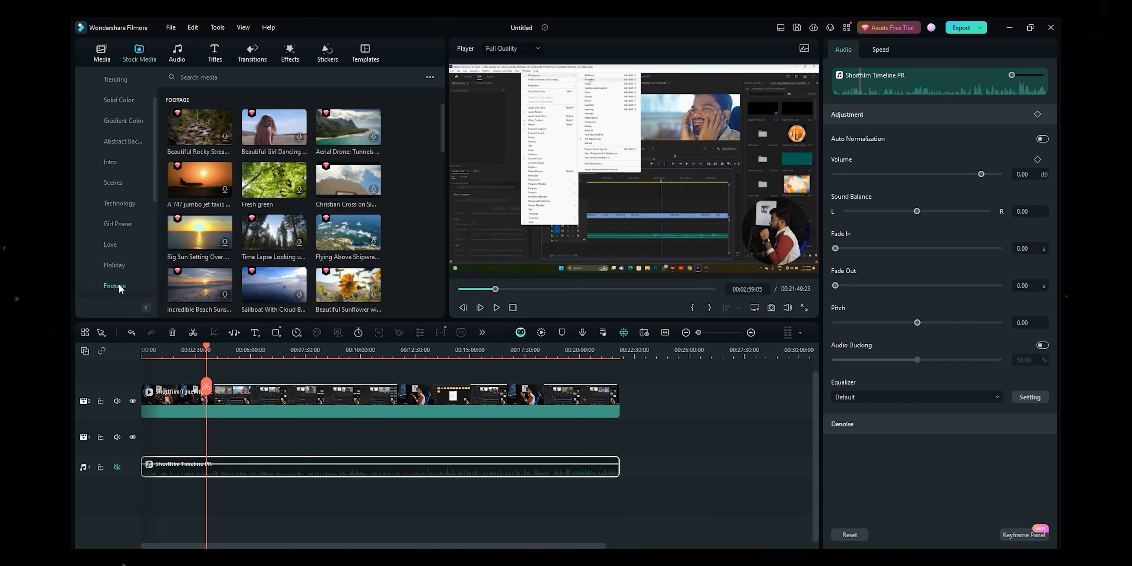
pyautogui.scroll(-3, 118, 287)
pyautogui.click(116, 245)
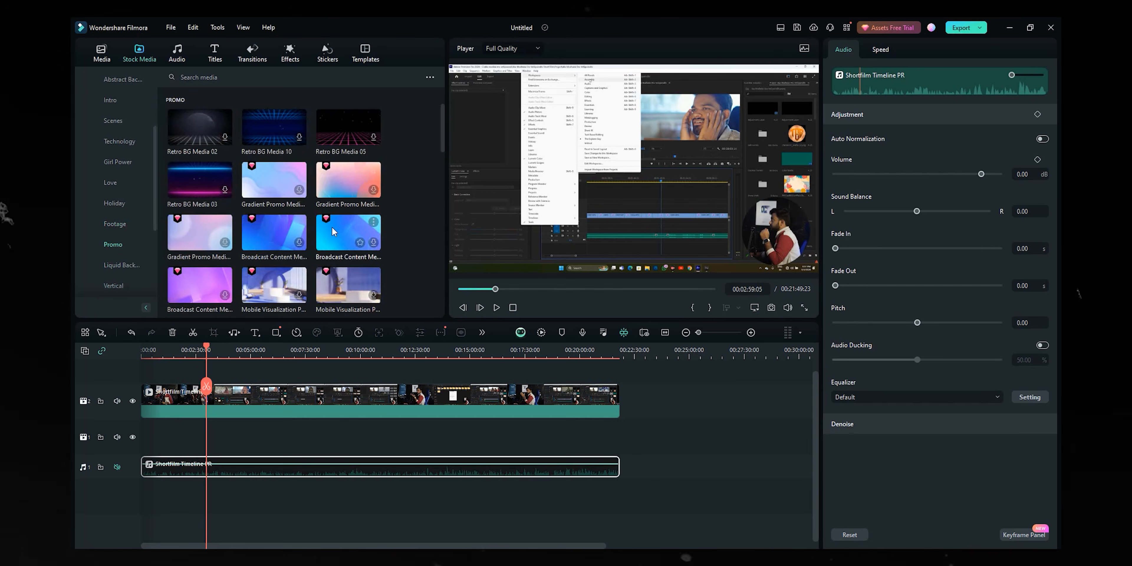
# - View the AI music generator in the audio library and browse sound effect categories, including Trending, Whoosh and Boom
pyautogui.click(179, 55)
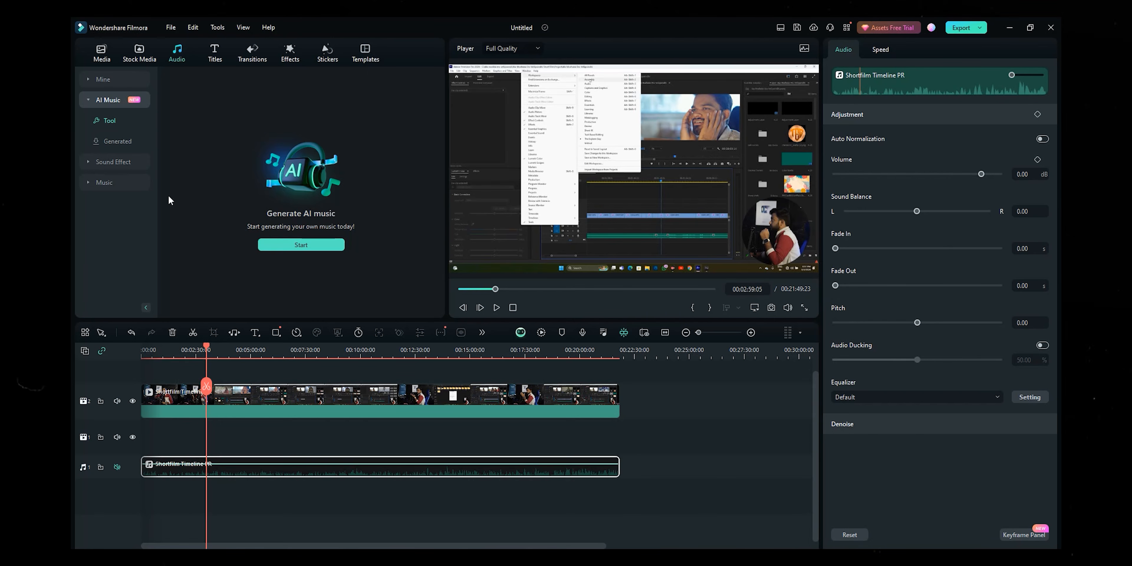
pyautogui.click(108, 162)
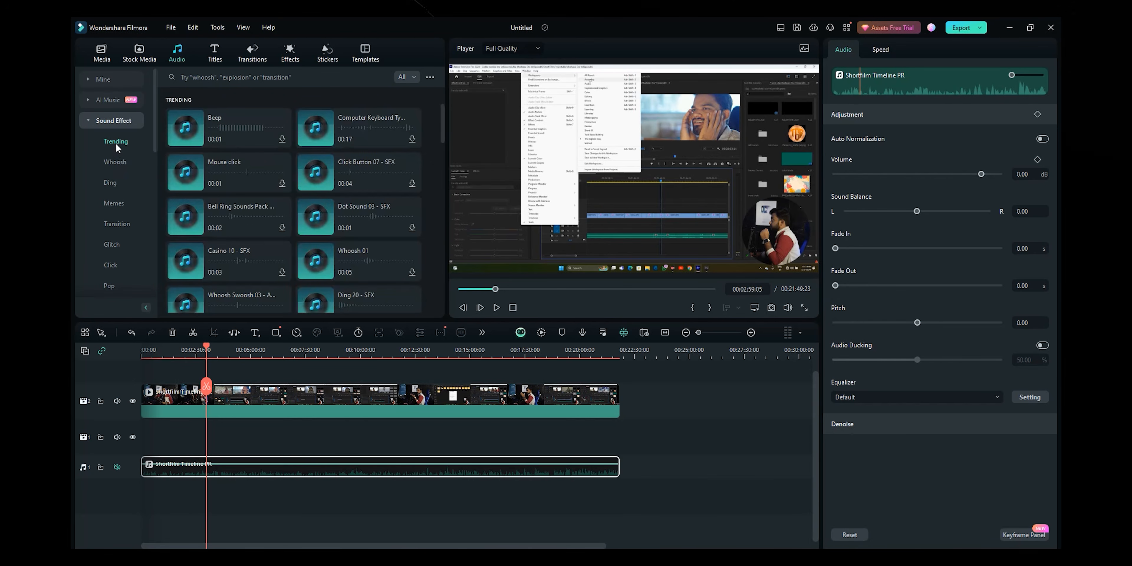
pyautogui.click(120, 163)
pyautogui.click(117, 222)
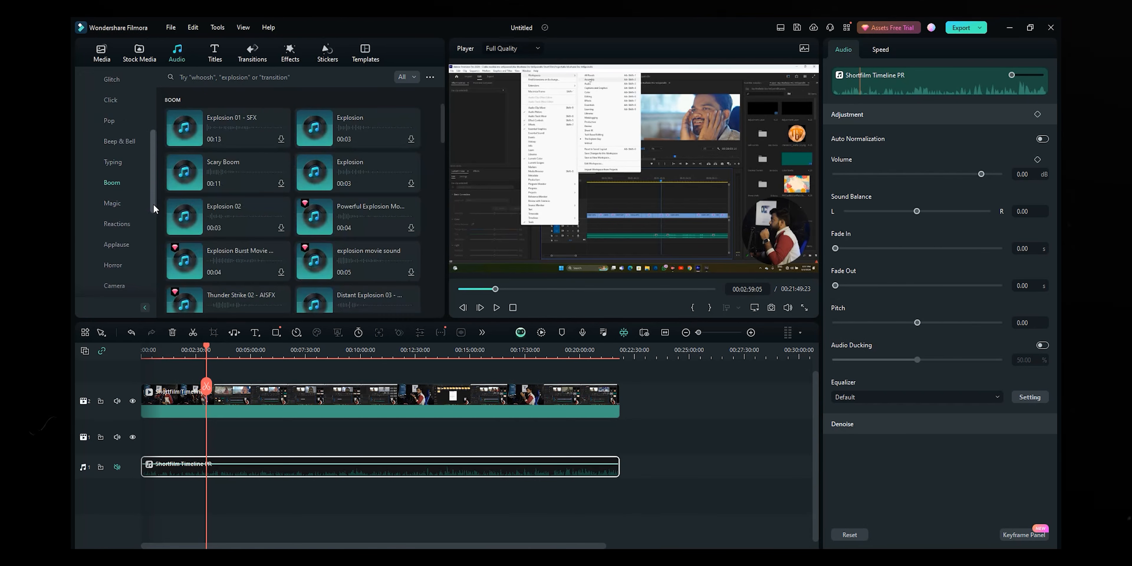
pyautogui.moveTo(153, 204); pyautogui.dragTo(142, 295)
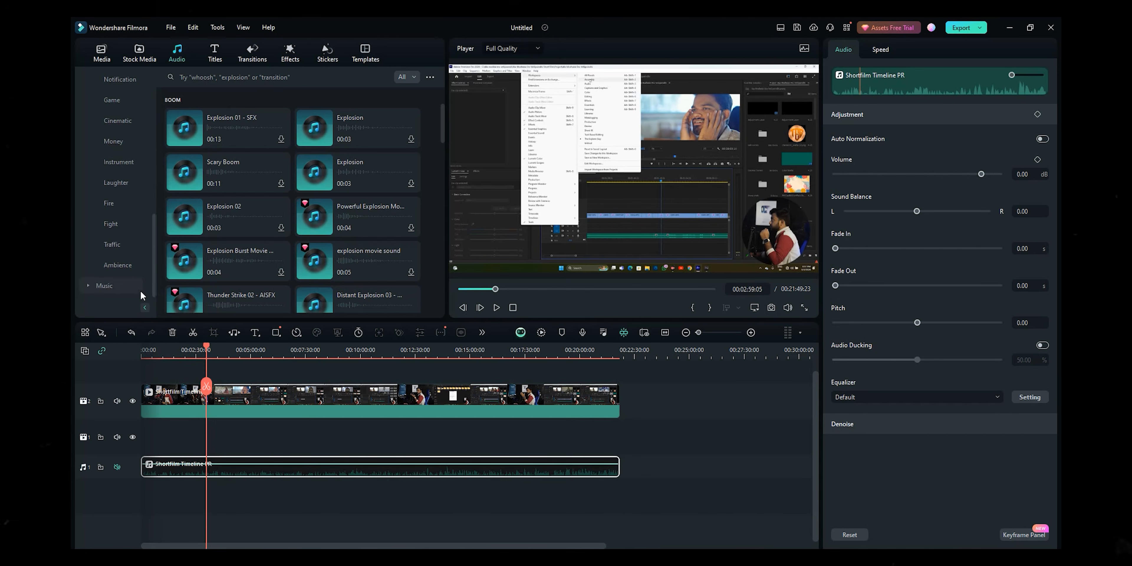
# - Browse the audio library's music genres, viewing the Trending, Cinematic and Horror & Suspense tracks
pyautogui.click(110, 285)
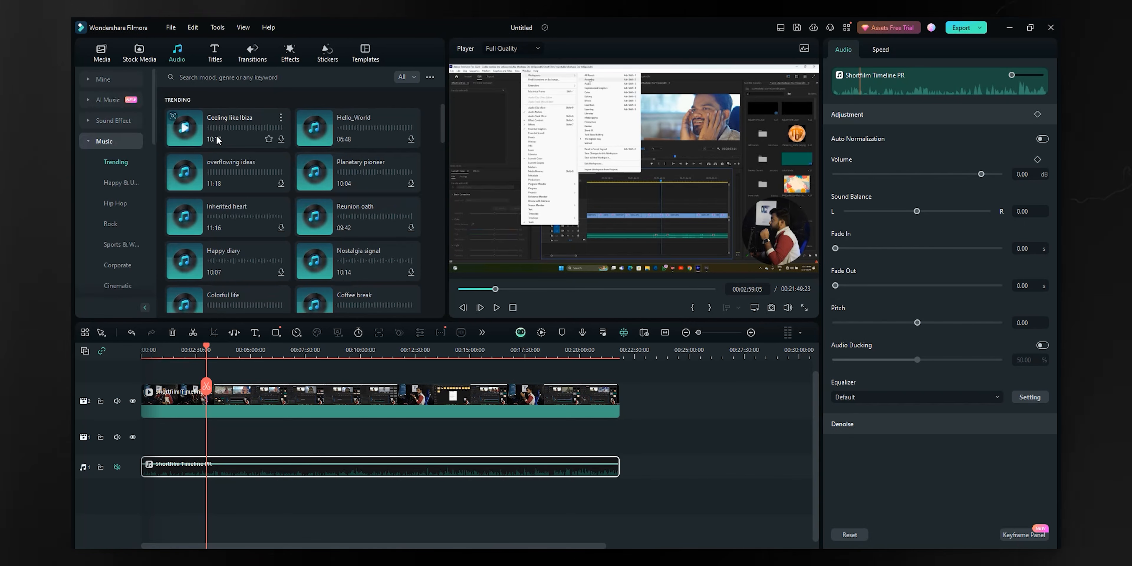
pyautogui.scroll(-5, 145, 140)
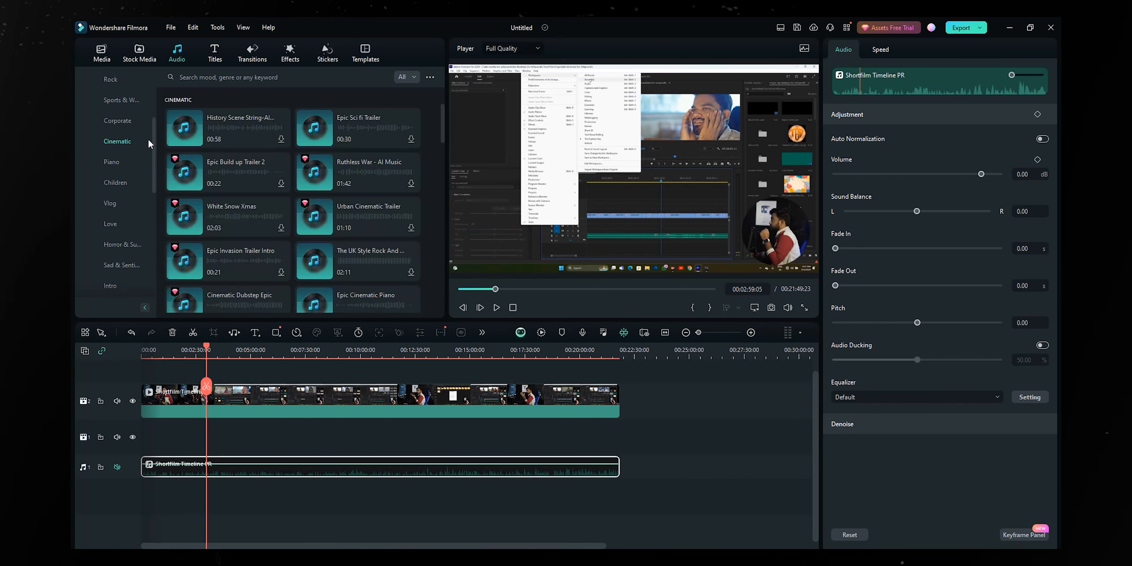
pyautogui.click(142, 141)
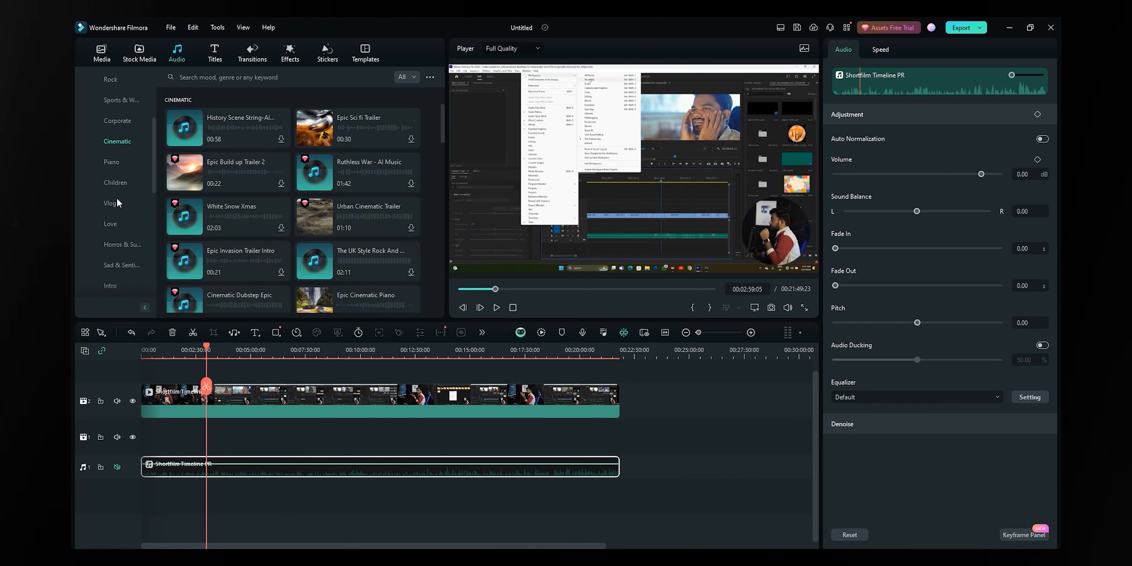
pyautogui.click(125, 244)
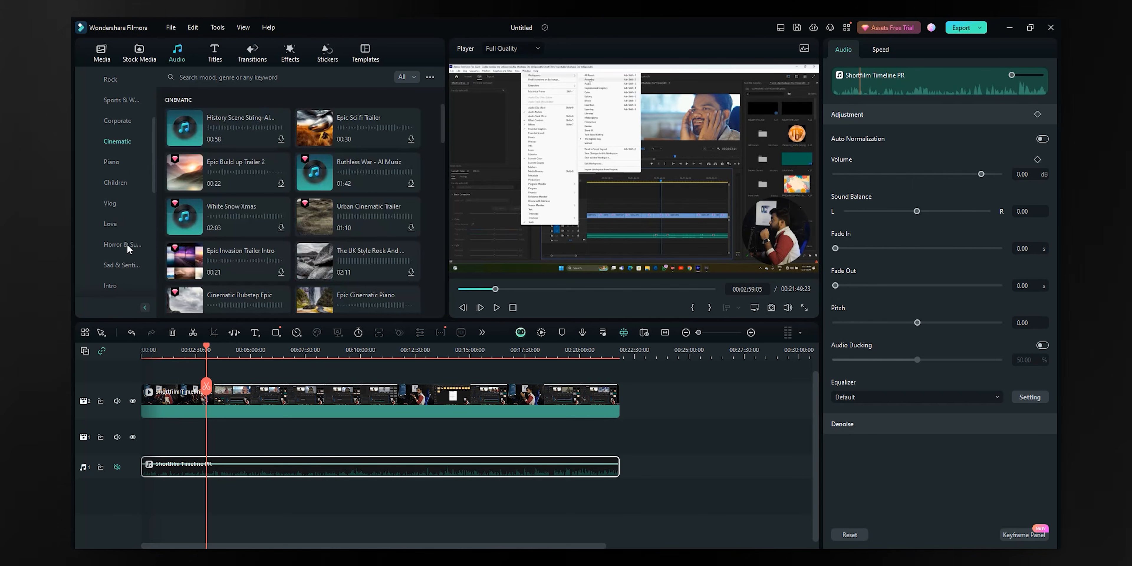
pyautogui.click(125, 244)
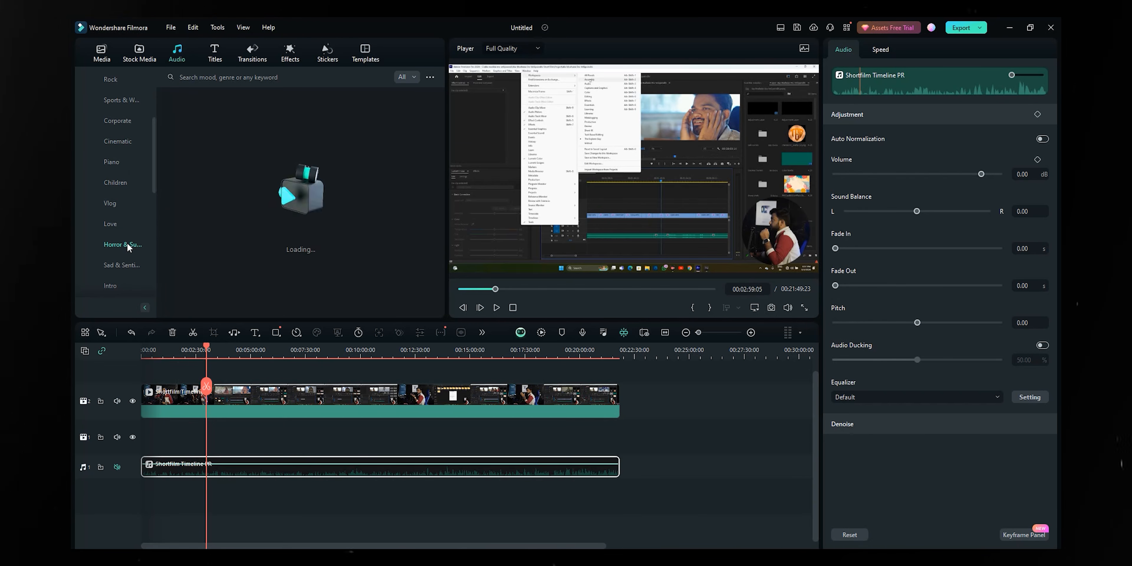
pyautogui.scroll(-3, 131, 242)
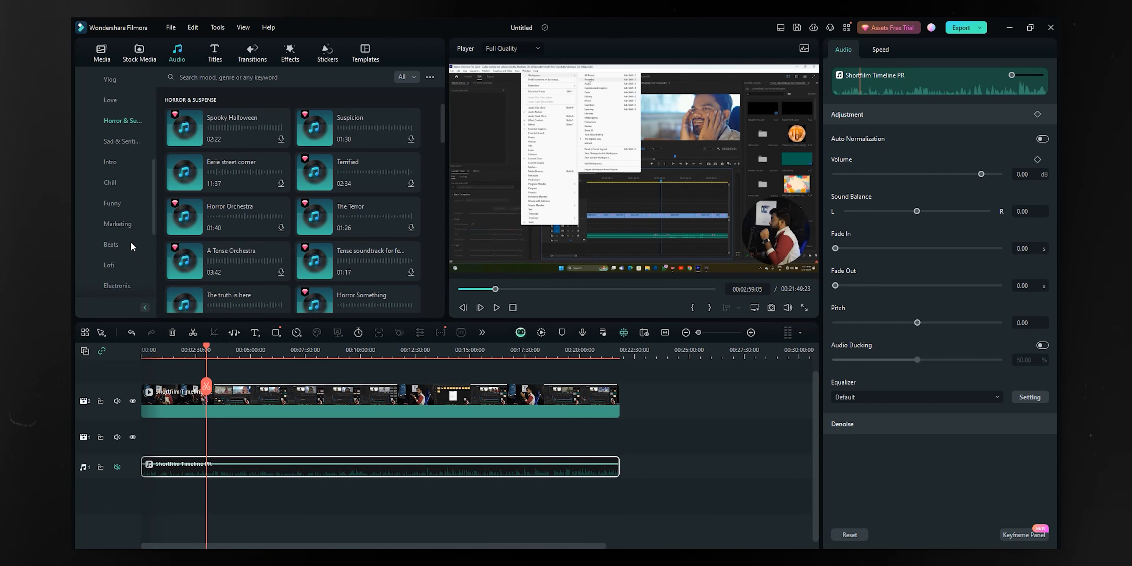
pyautogui.scroll(-5, 131, 241)
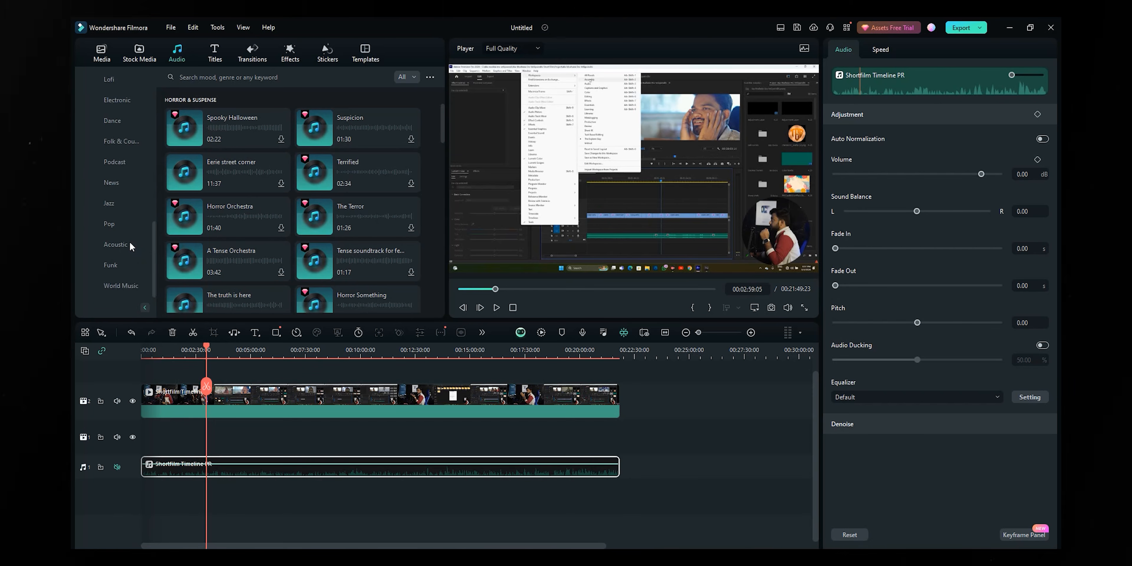
# - Browse the titles library, viewing the Trending, YouTube, Social Media and Subscribe title templates
pyautogui.click(218, 56)
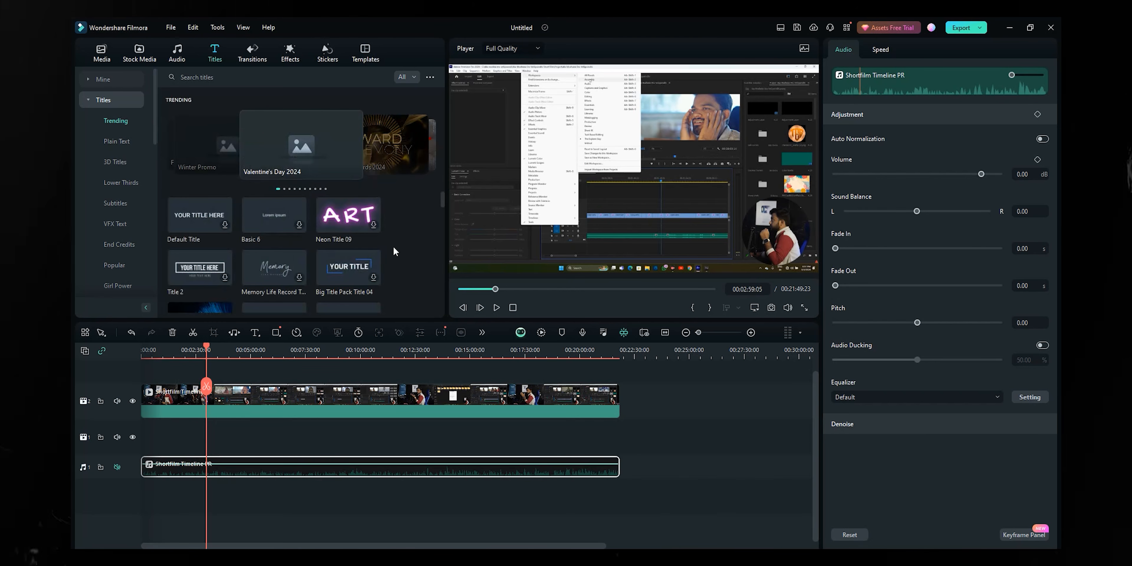
pyautogui.scroll(-4, 147, 184)
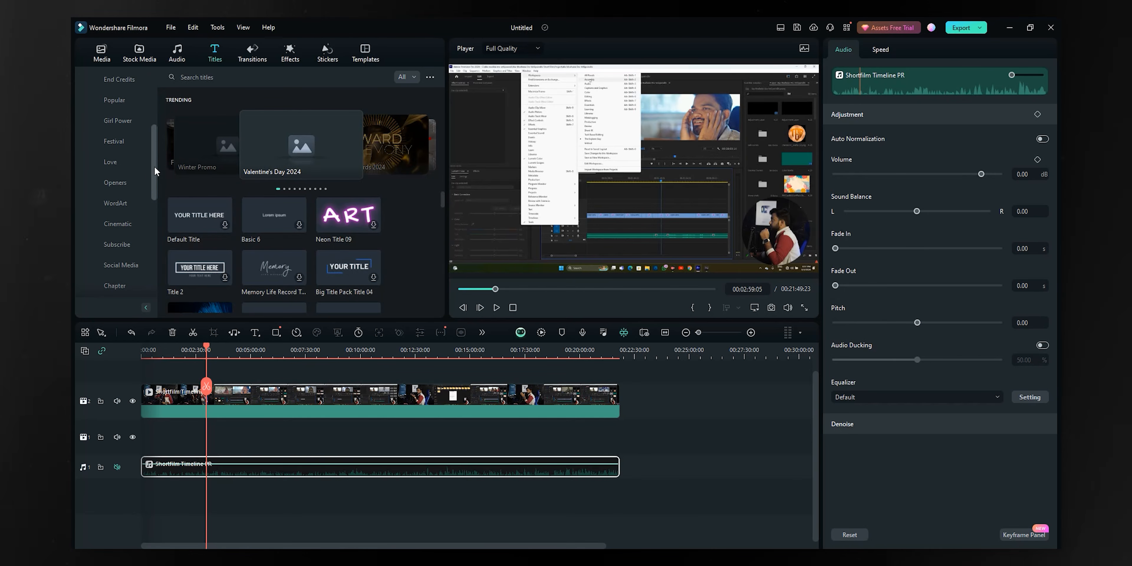
pyautogui.scroll(-2, 154, 166)
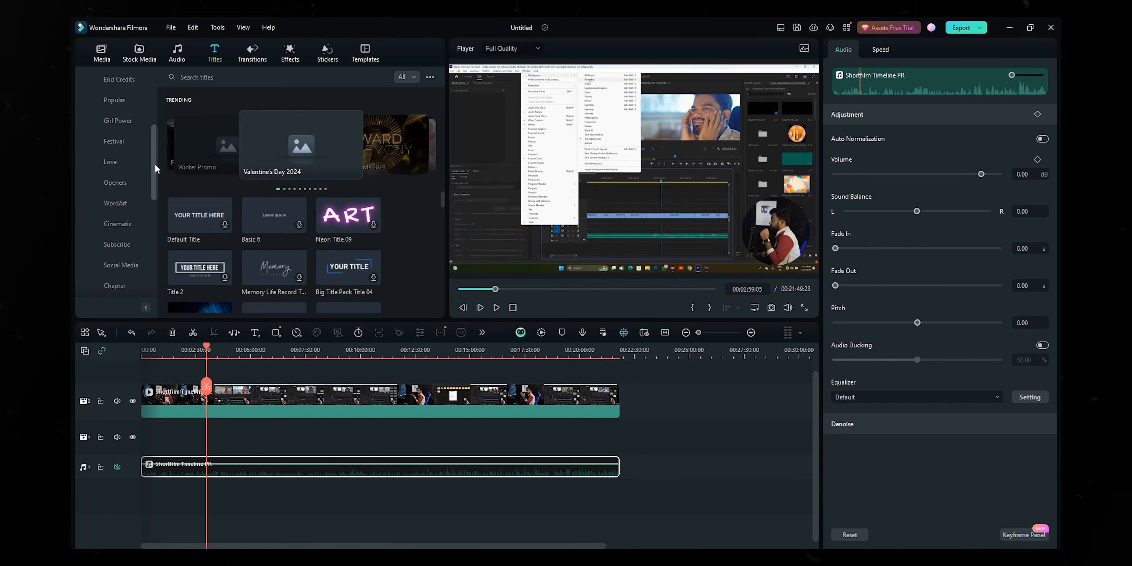
pyautogui.click(115, 265)
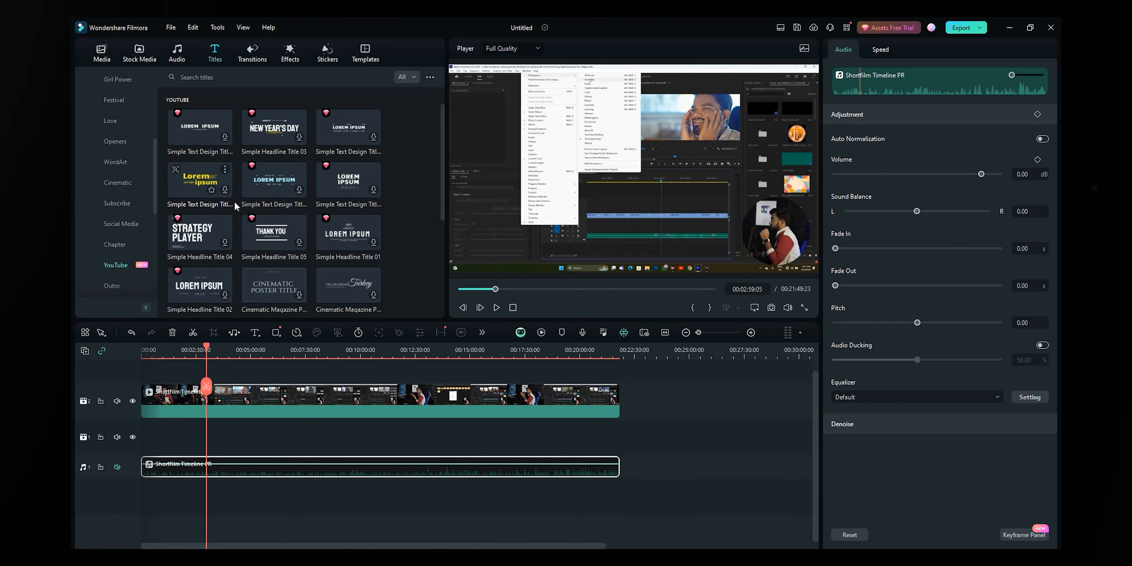
pyautogui.click(121, 224)
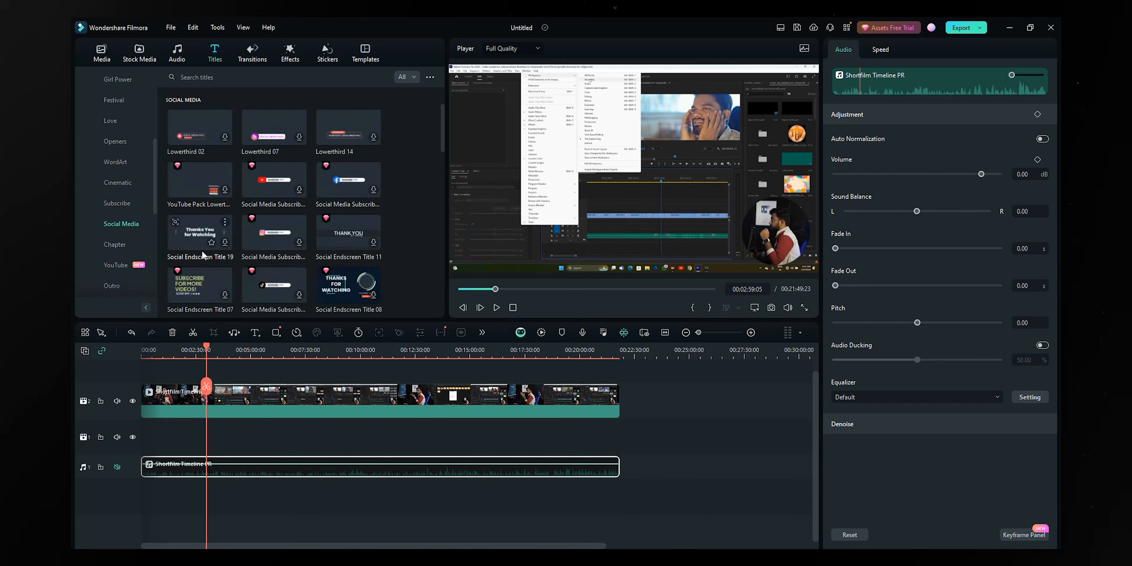
pyautogui.click(123, 202)
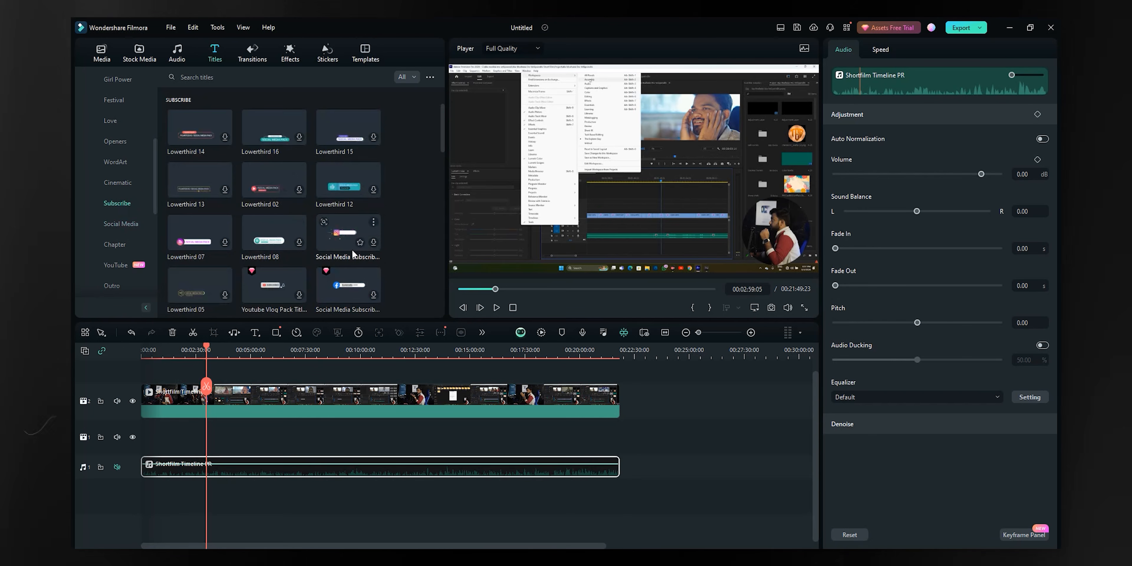
pyautogui.moveTo(441, 139)
pyautogui.mouseDown()
pyautogui.moveTo(438, 204)
pyautogui.moveTo(441, 158)
pyautogui.mouseUp()
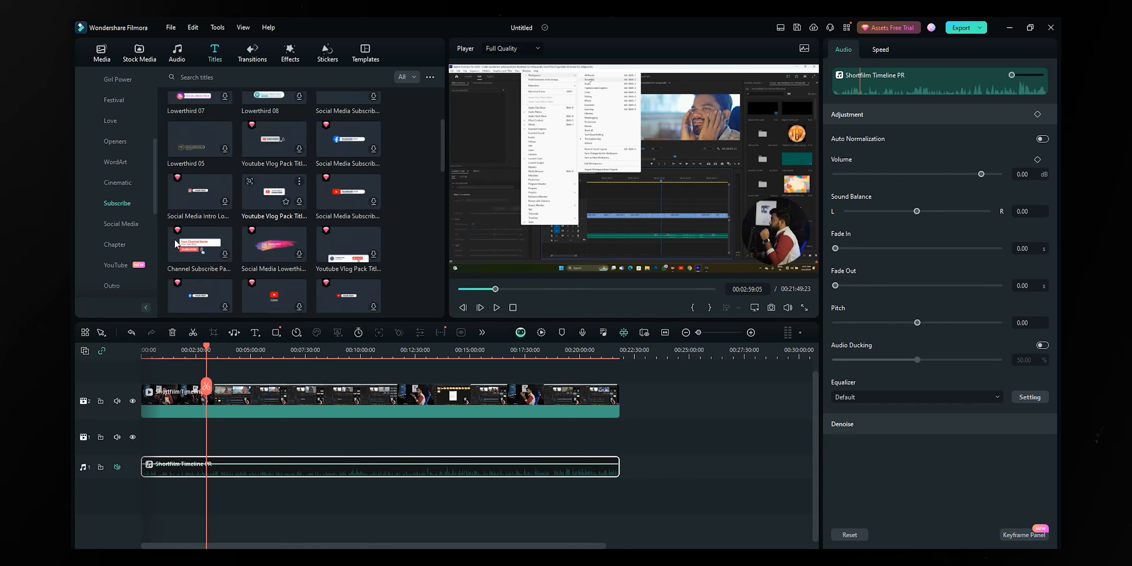
pyautogui.scroll(-2, 122, 228)
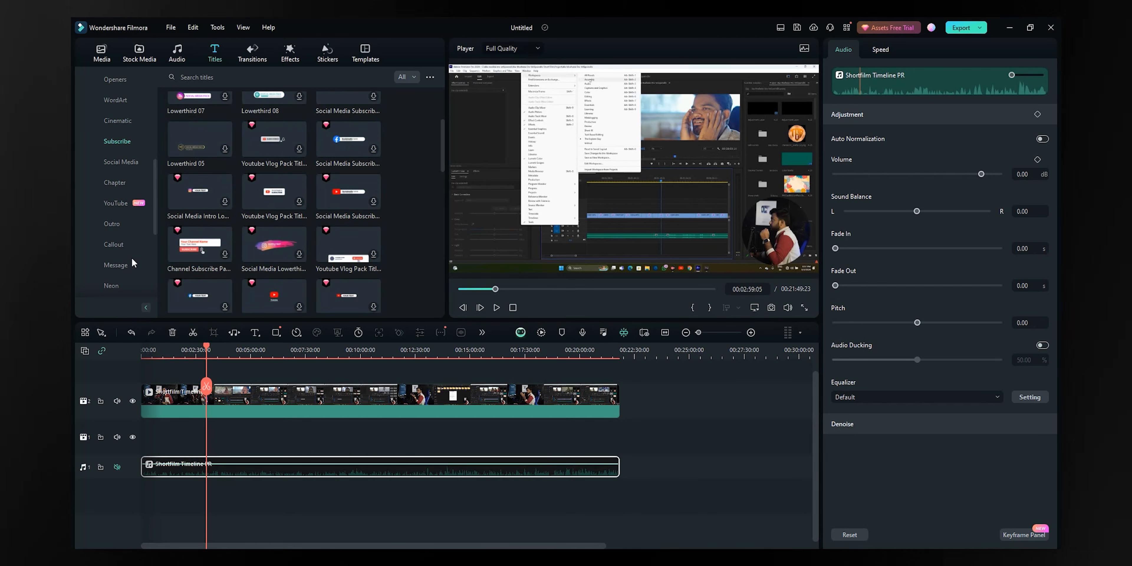
# - Browse the titles library's VFX Text, 3D Titles and End Credits categories
pyautogui.scroll(6, 123, 285)
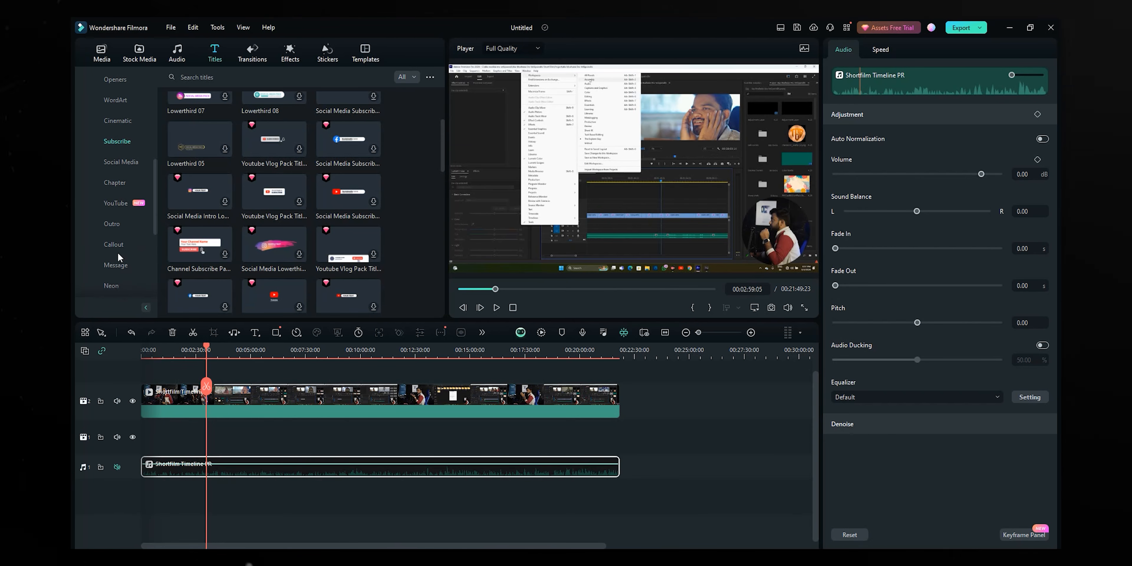
pyautogui.scroll(3, 118, 252)
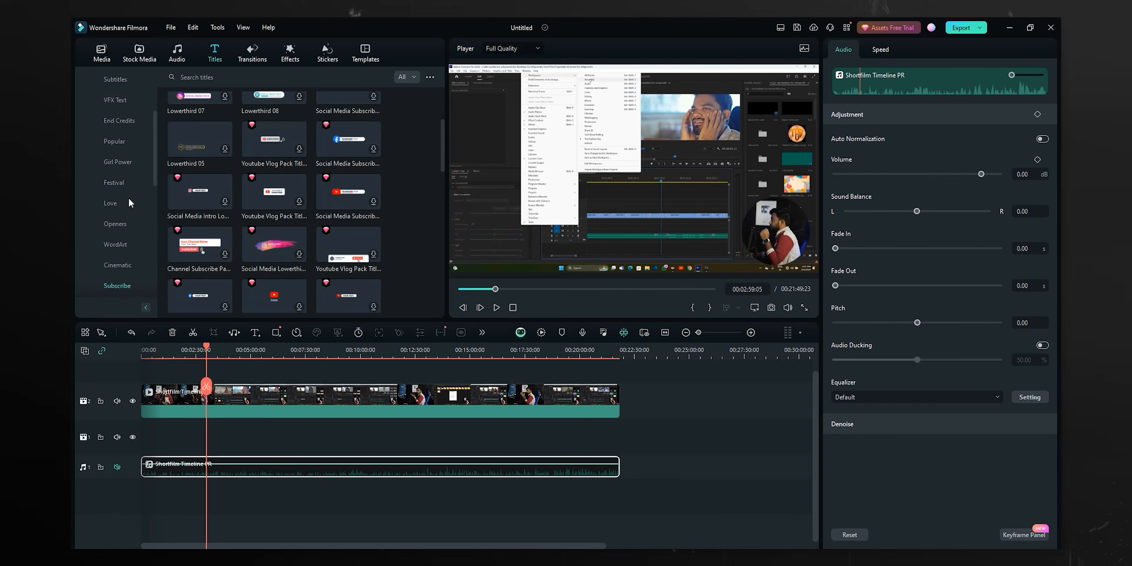
pyautogui.click(112, 224)
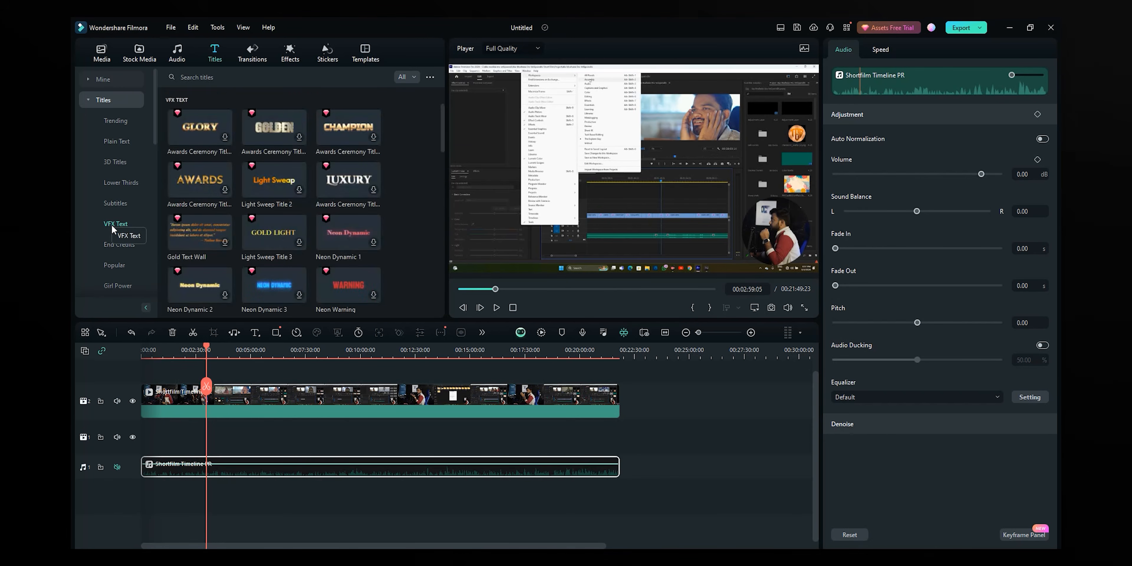
pyautogui.click(118, 162)
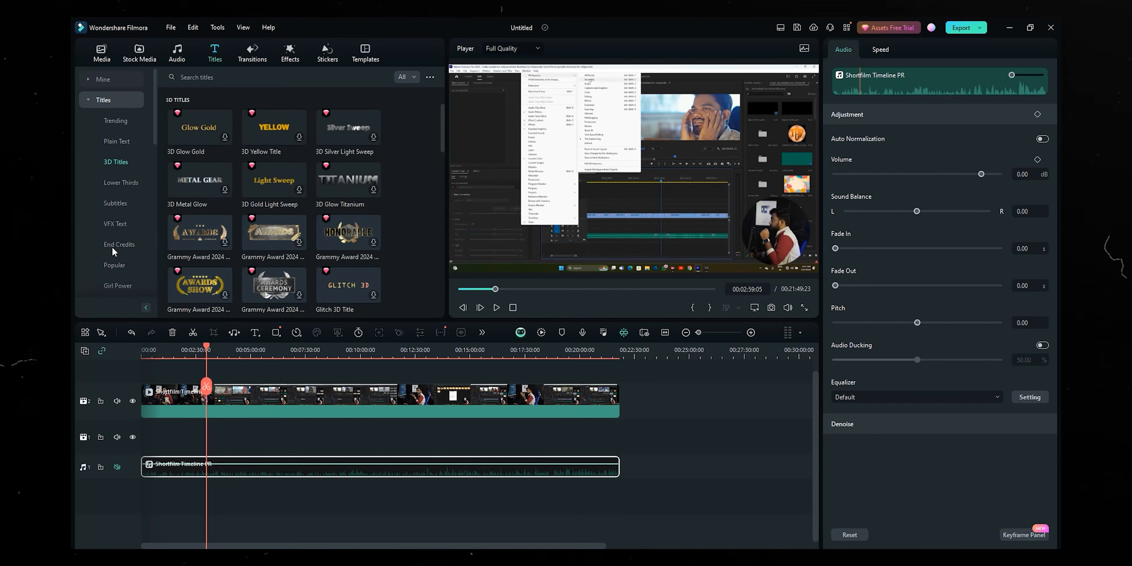
pyautogui.click(120, 244)
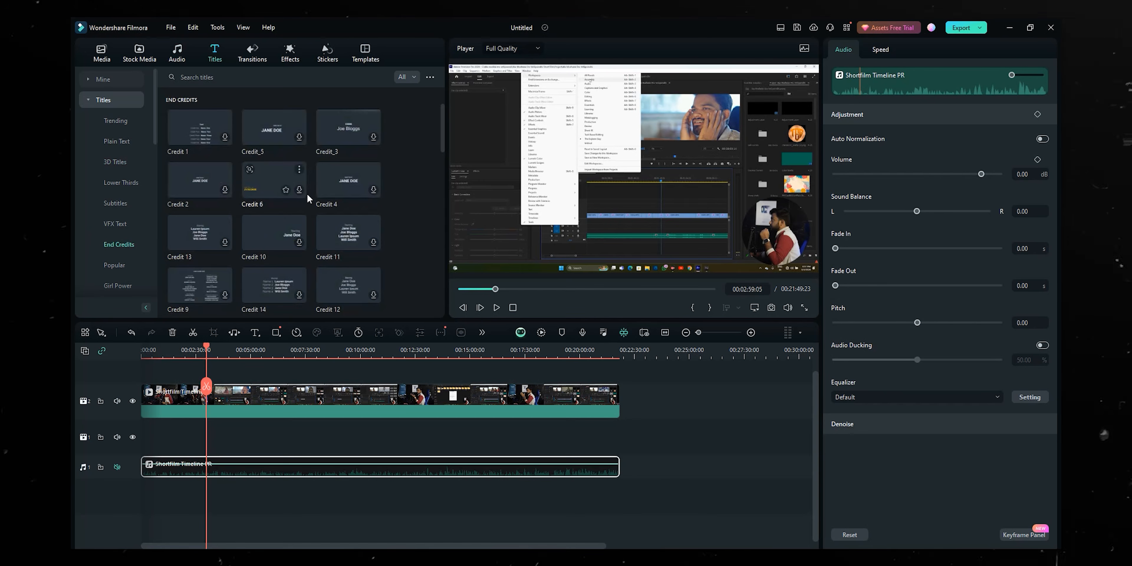
pyautogui.scroll(-1, 272, 286)
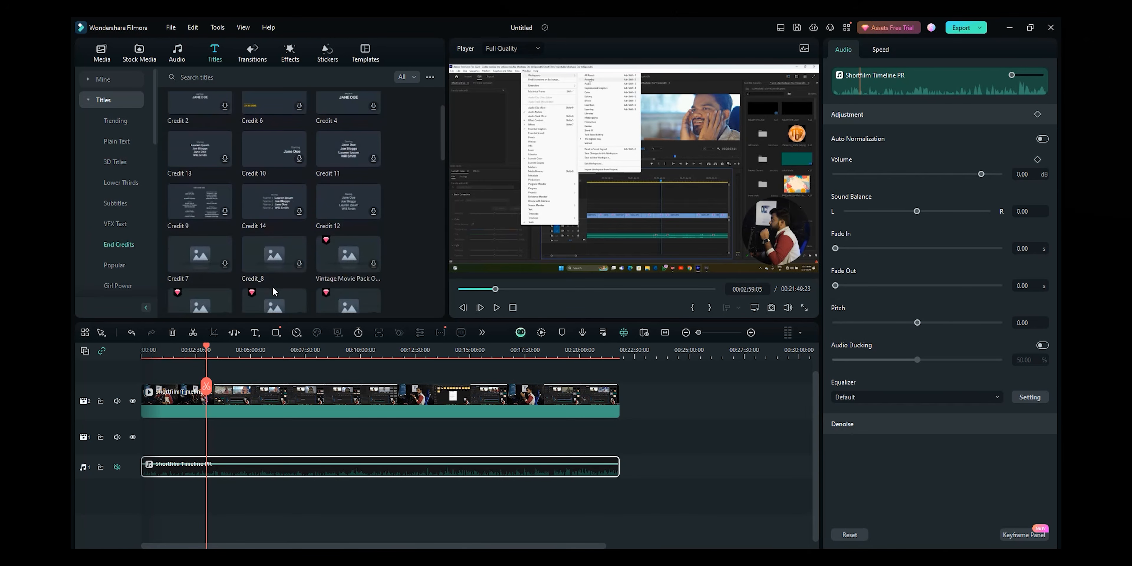
# - Browse the transitions library, viewing the Trending transitions, the category list and the Audio Transitions
pyautogui.click(252, 57)
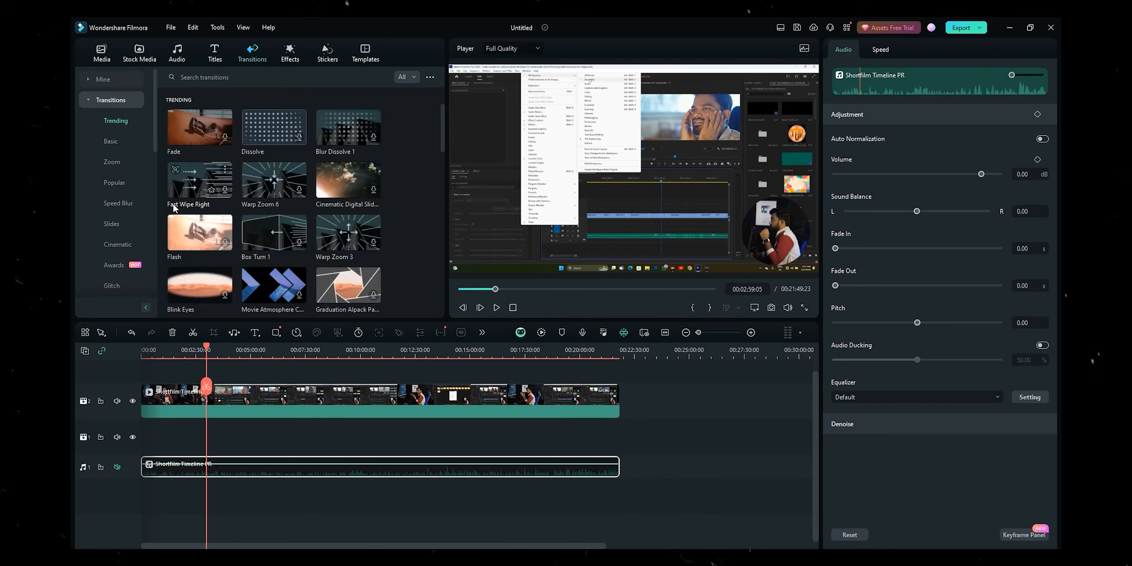
pyautogui.scroll(-5, 220, 228)
pyautogui.scroll(5, 262, 252)
pyautogui.click(252, 60)
pyautogui.scroll(-5, 207, 230)
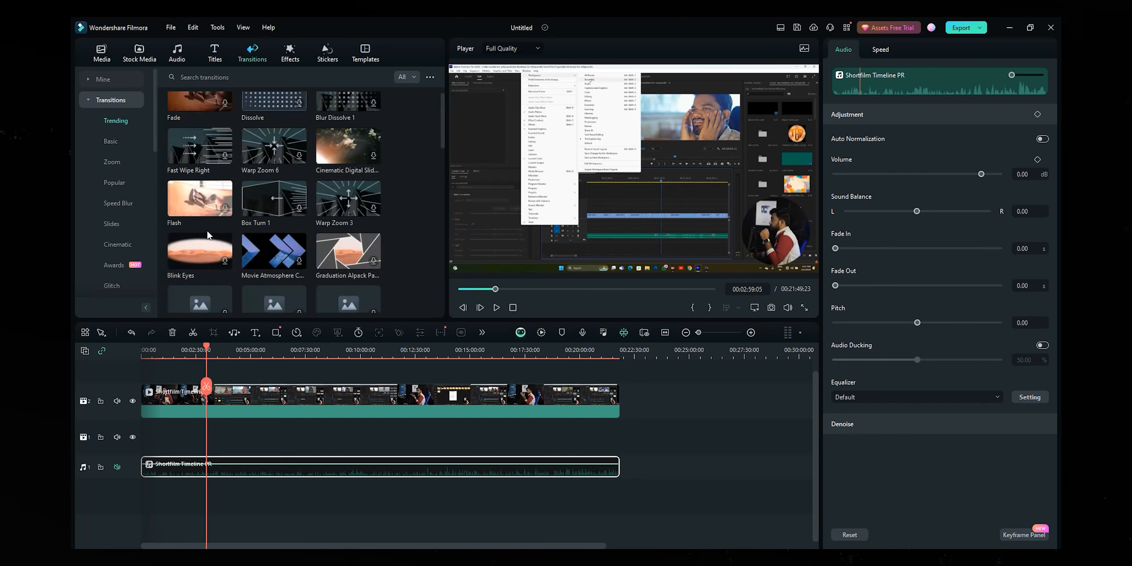
pyautogui.scroll(5, 262, 253)
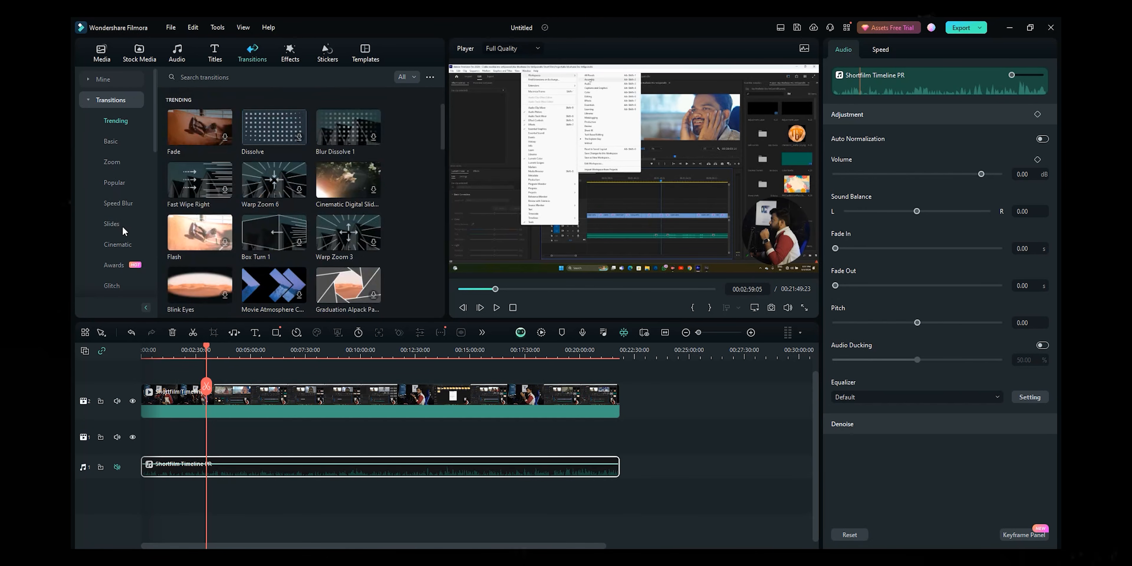
pyautogui.scroll(-3, 119, 261)
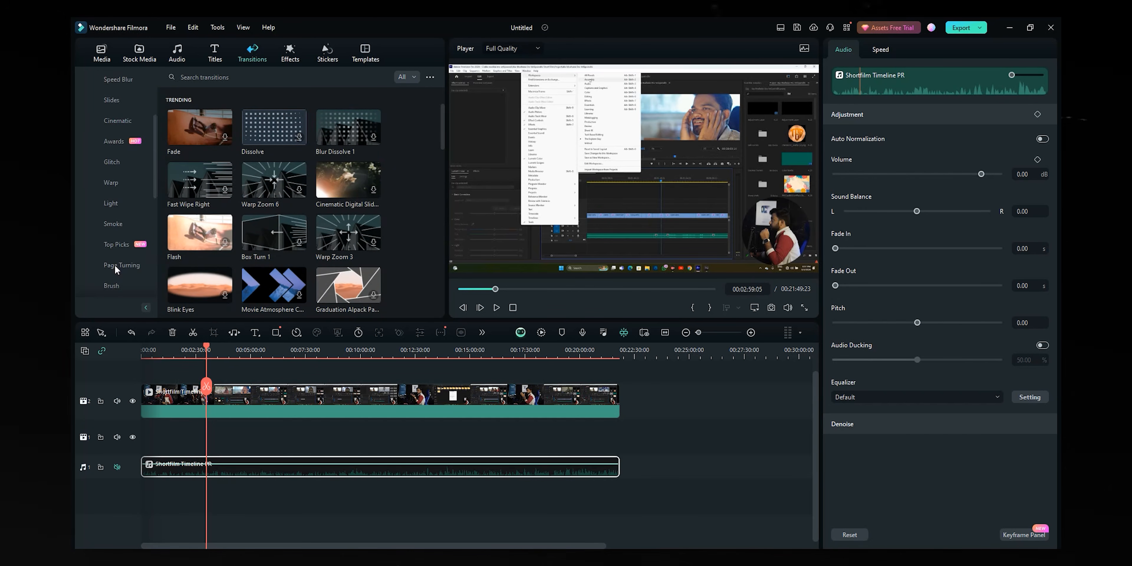
pyautogui.scroll(-5, 130, 284)
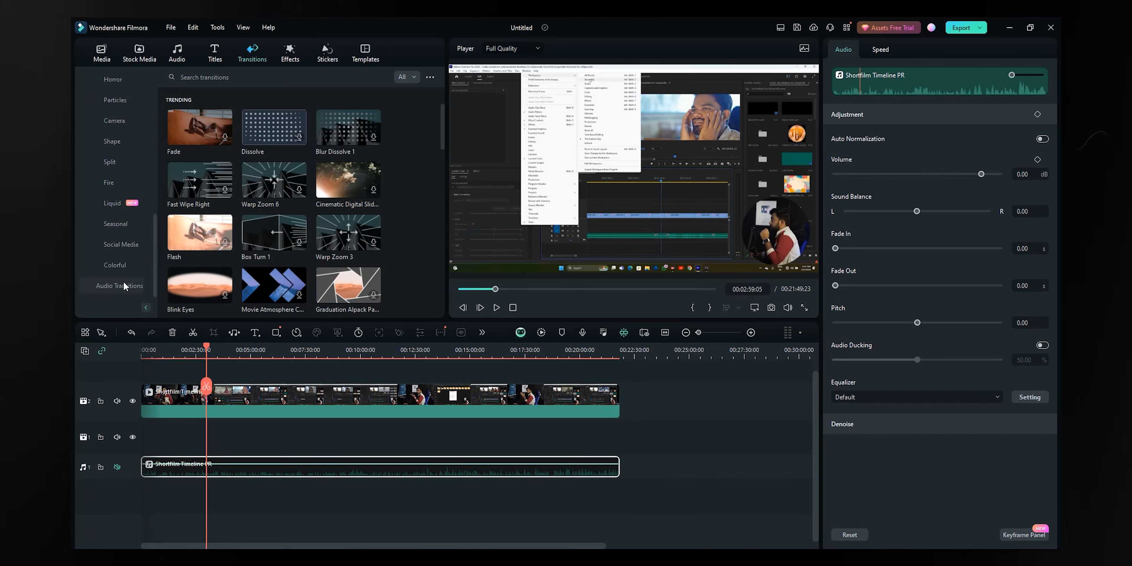
pyautogui.click(127, 285)
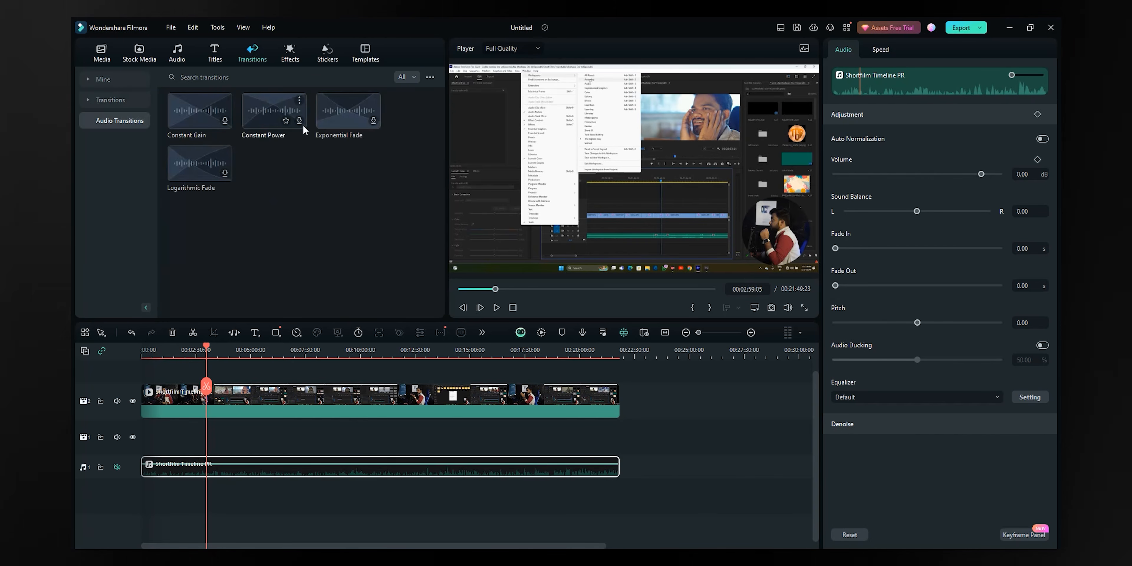
# - Browse the effects library's Trending recommendations and the Basic and Shake video effects, and look through the remaining video effect categories
pyautogui.click(289, 53)
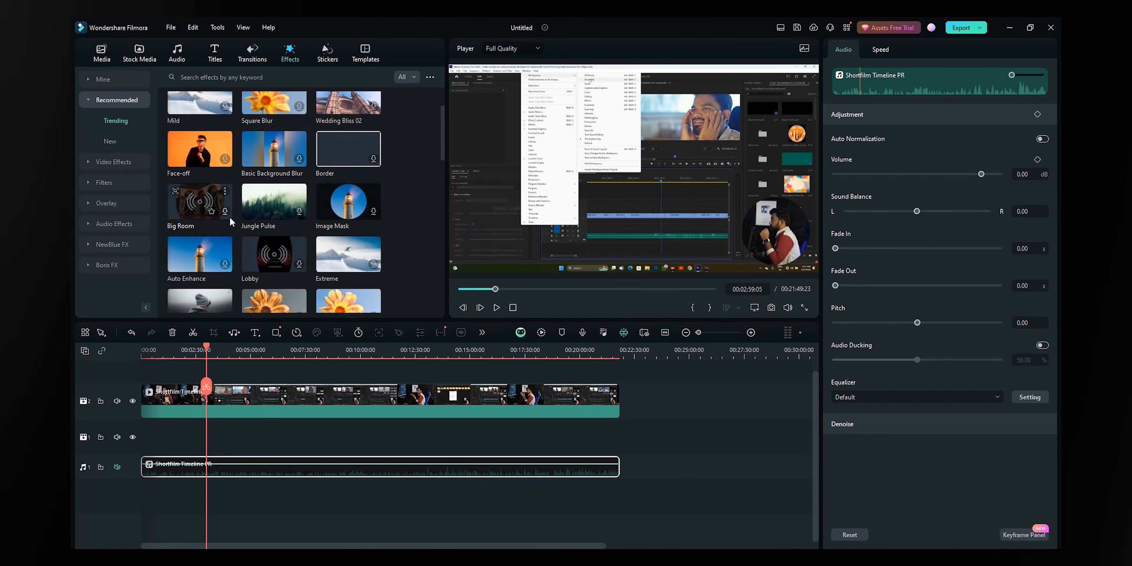
pyautogui.click(103, 162)
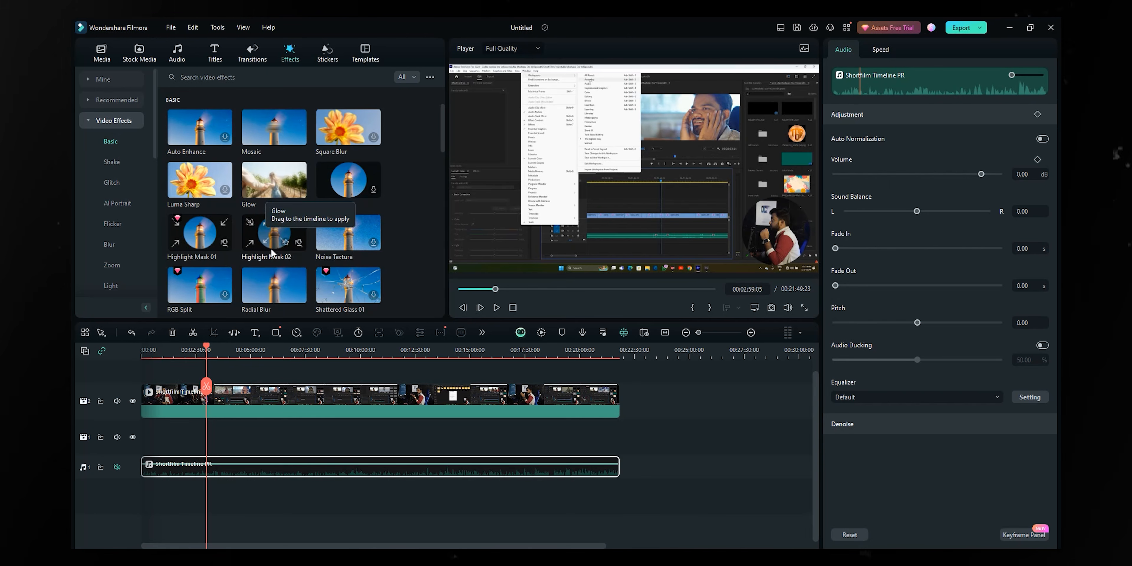
pyautogui.scroll(-1, 372, 260)
pyautogui.scroll(-2, 372, 260)
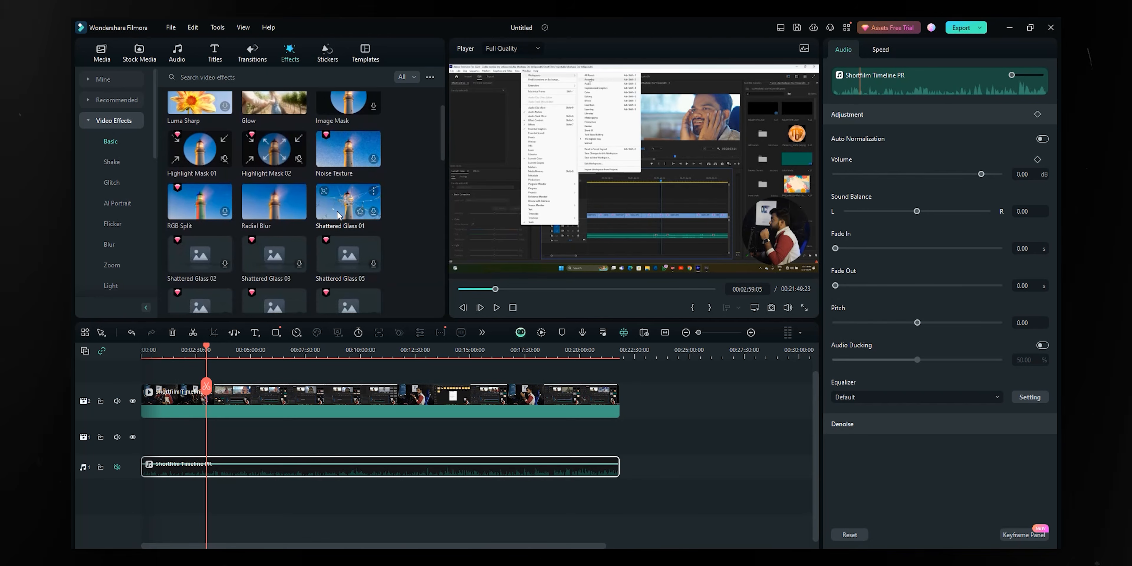
pyautogui.scroll(2, 239, 234)
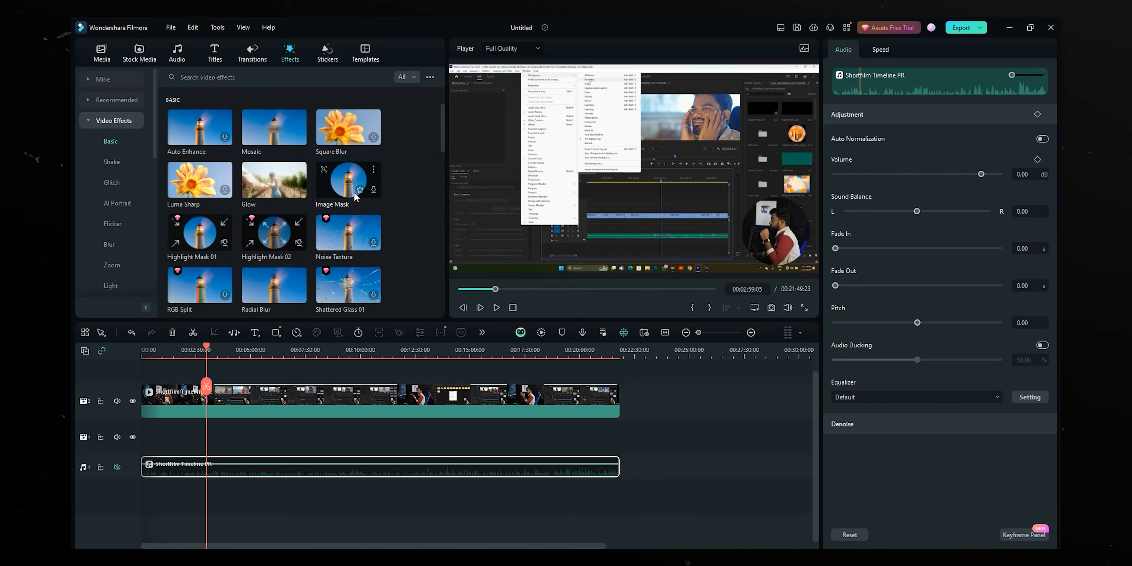
pyautogui.click(114, 159)
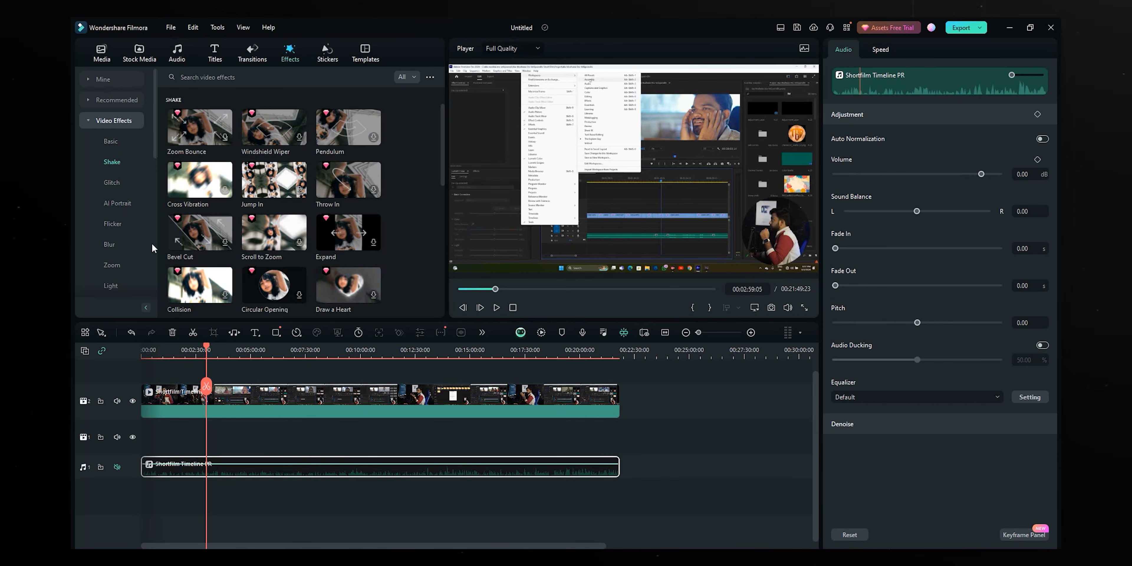
pyautogui.scroll(-5, 132, 277)
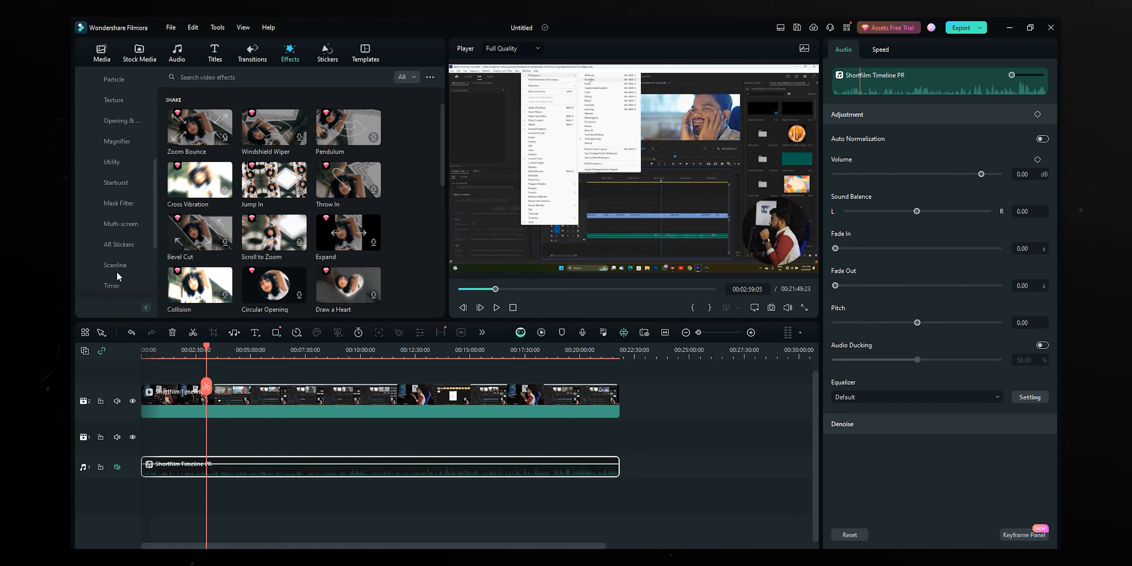
pyautogui.scroll(-2, 118, 246)
# - View the Basic filters and the Lens Flare and Border overlays in the effects library
pyautogui.click(97, 201)
pyautogui.click(104, 265)
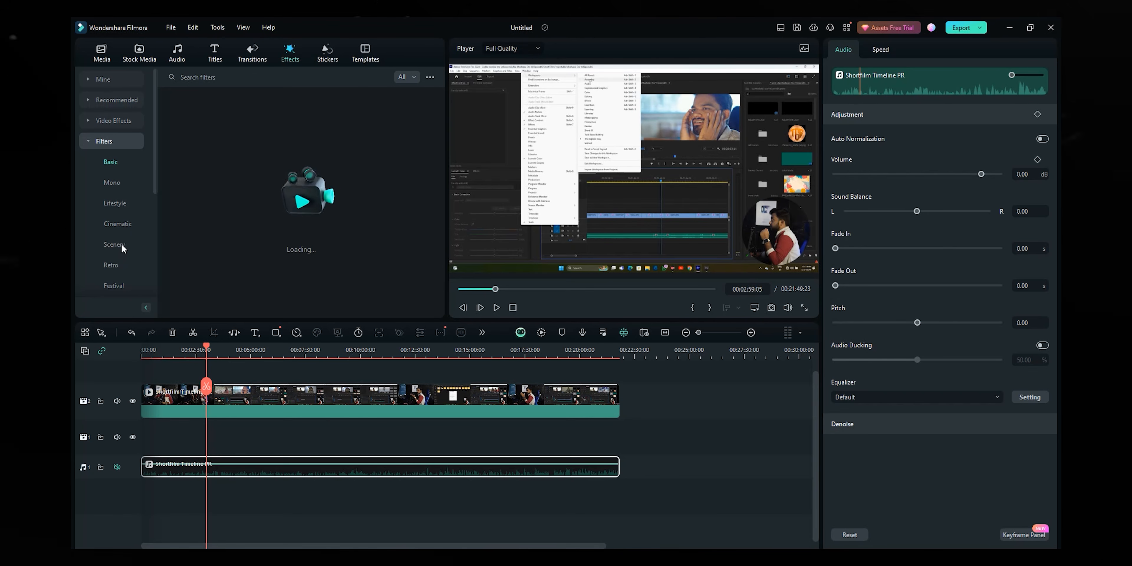
pyautogui.moveTo(156, 173); pyautogui.dragTo(155, 185)
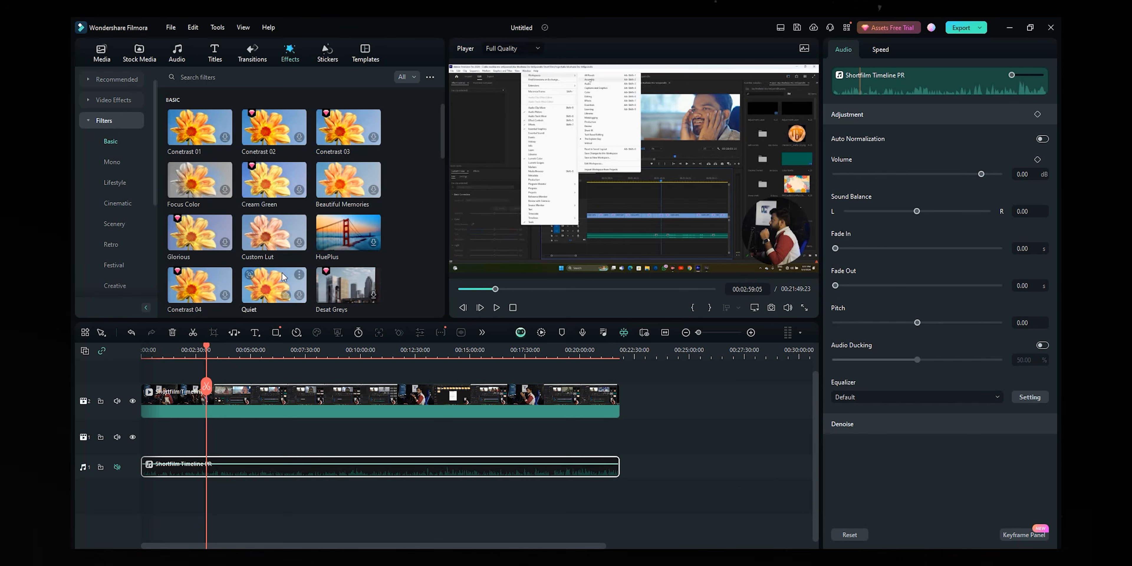
pyautogui.scroll(-1, 282, 276)
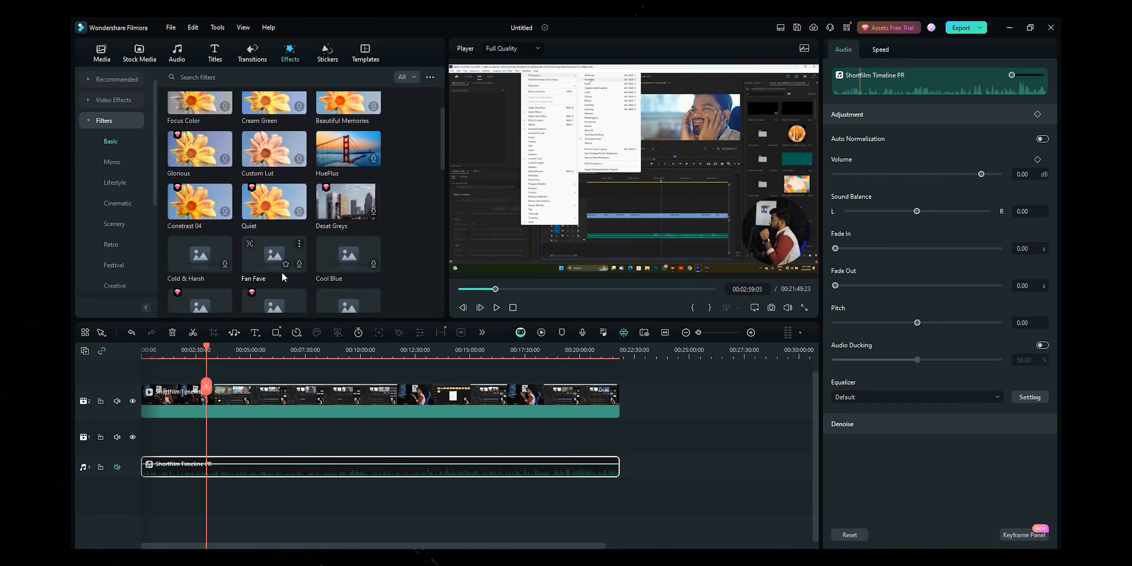
pyautogui.scroll(2, 283, 273)
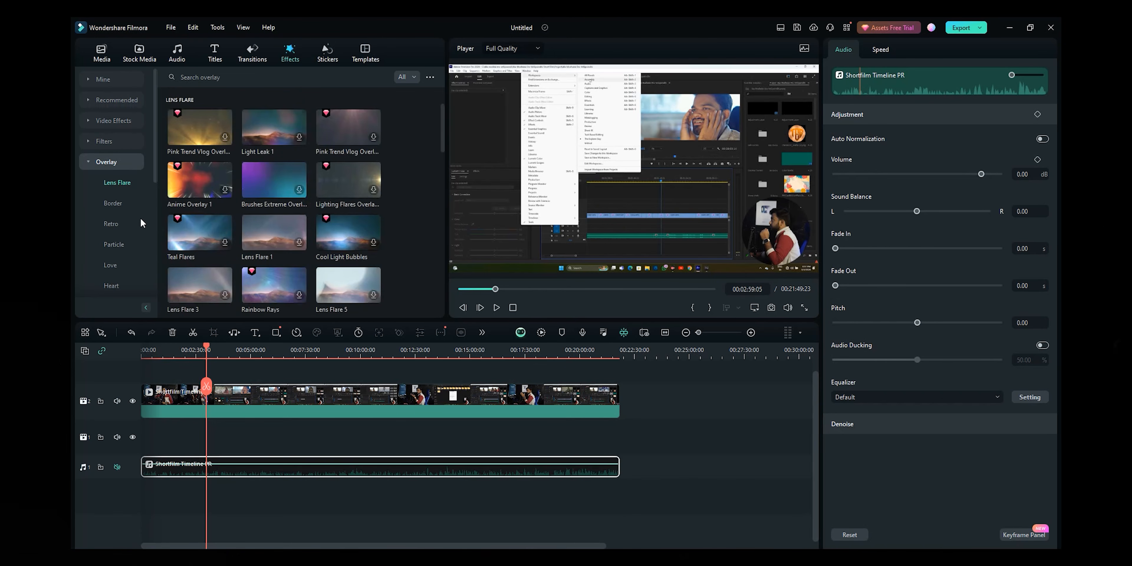
pyautogui.click(118, 204)
pyautogui.scroll(-5, 118, 204)
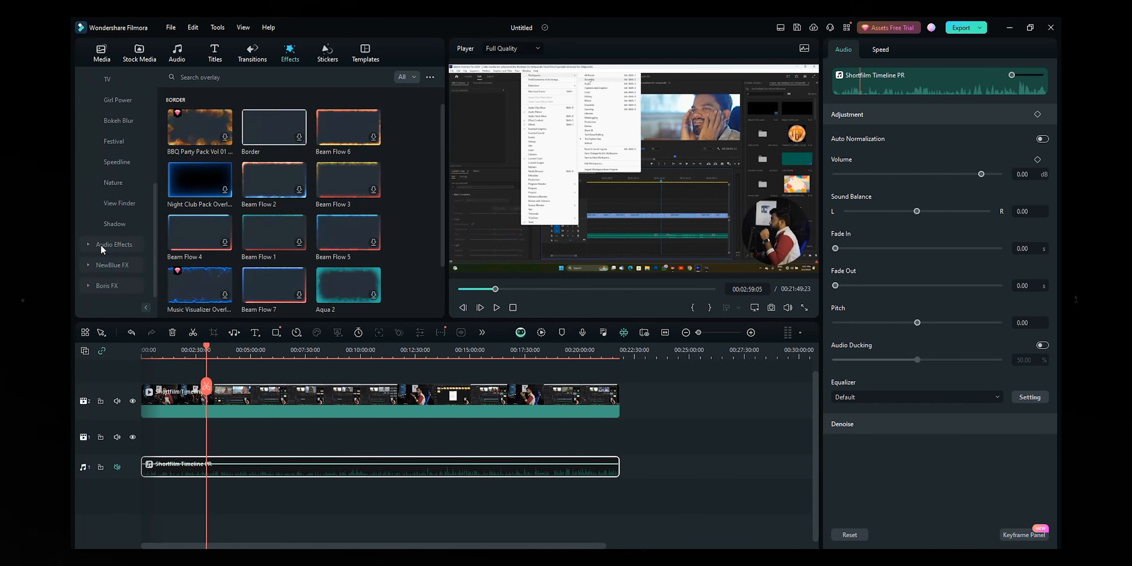
# - View the Voice Filters and audio-driven effects, plus the NewBlue FX and Boris FX plugin sections
pyautogui.click(101, 244)
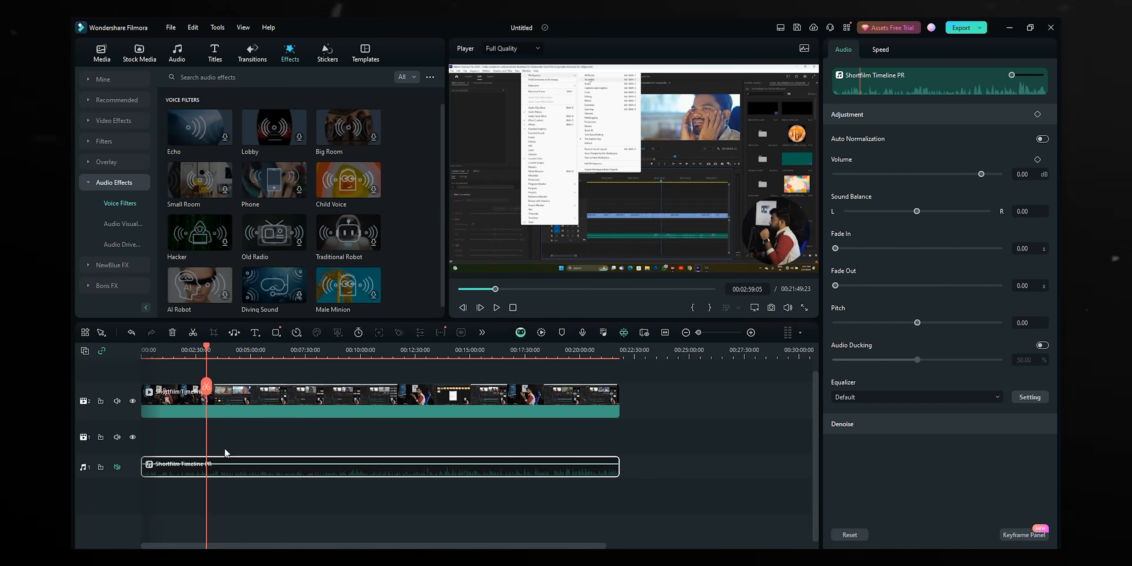
pyautogui.click(119, 245)
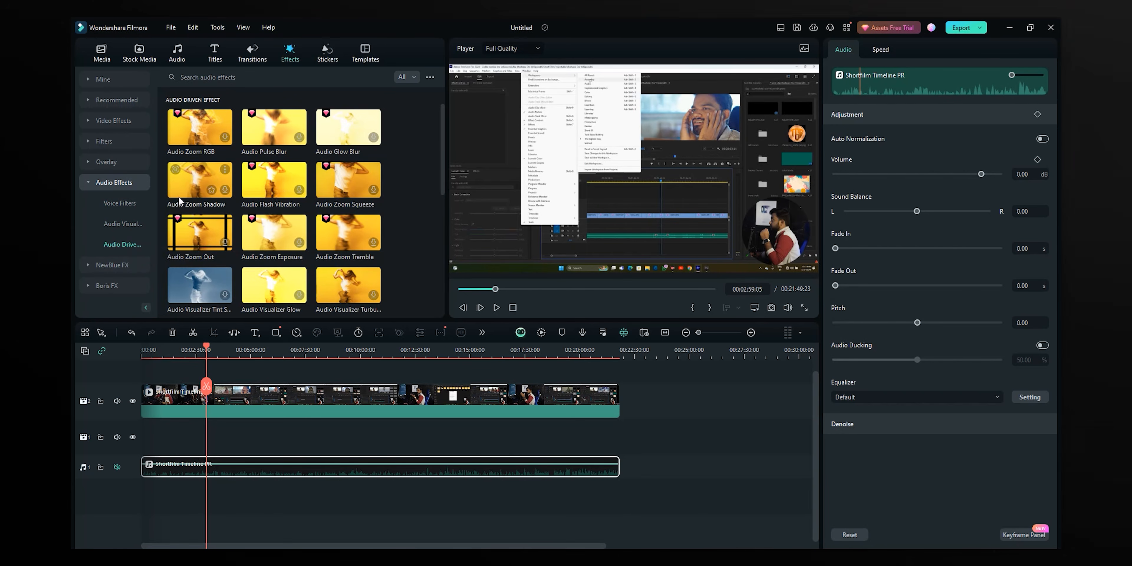
pyautogui.click(113, 265)
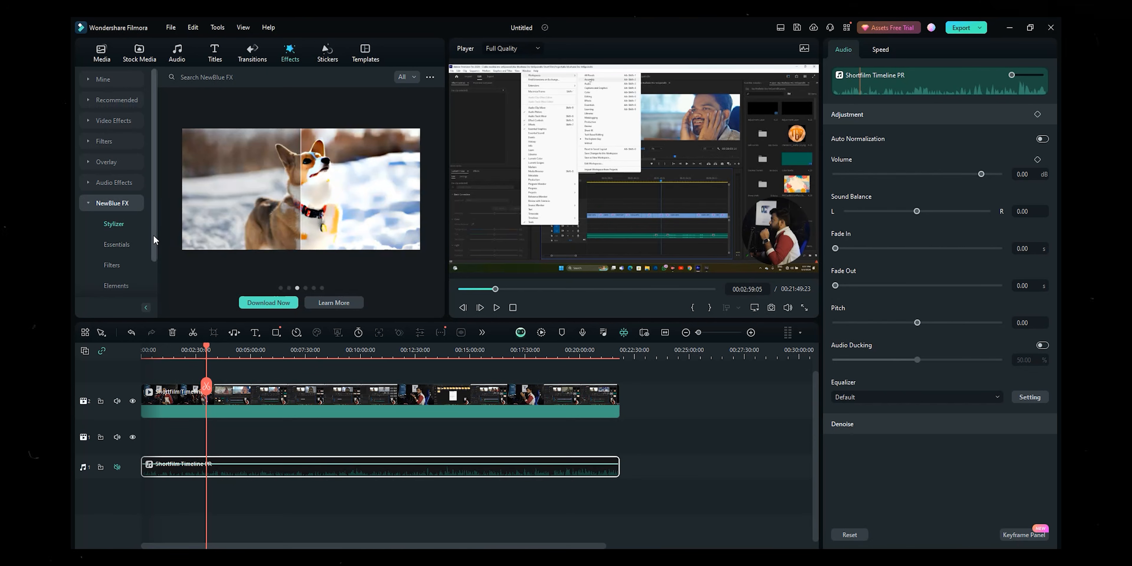
pyautogui.click(100, 286)
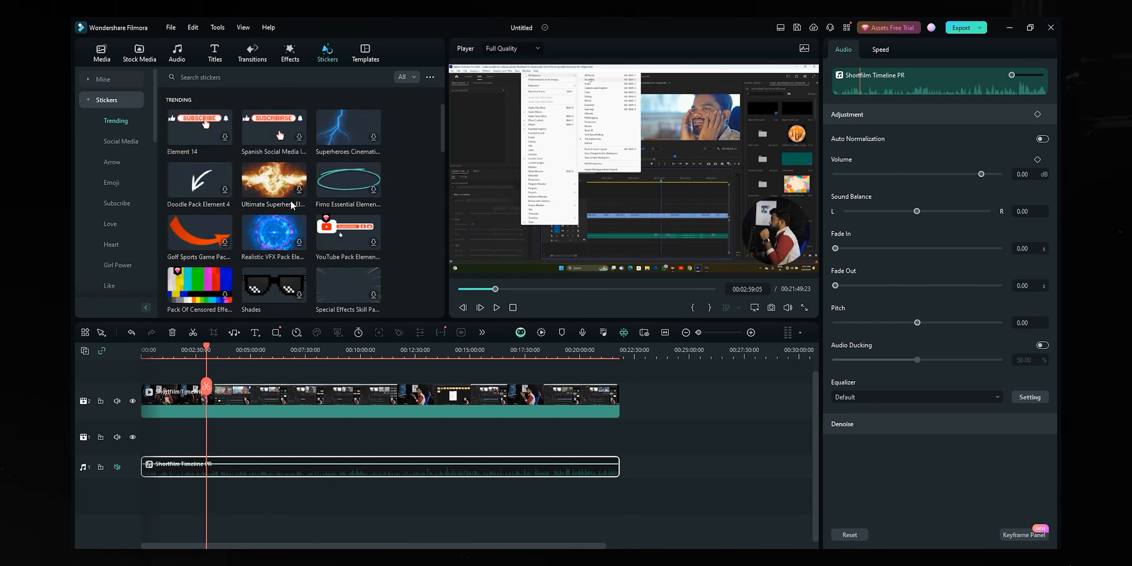
# - Browse the Trending stickers and look through the list of sticker categories
pyautogui.scroll(-2, 440, 127)
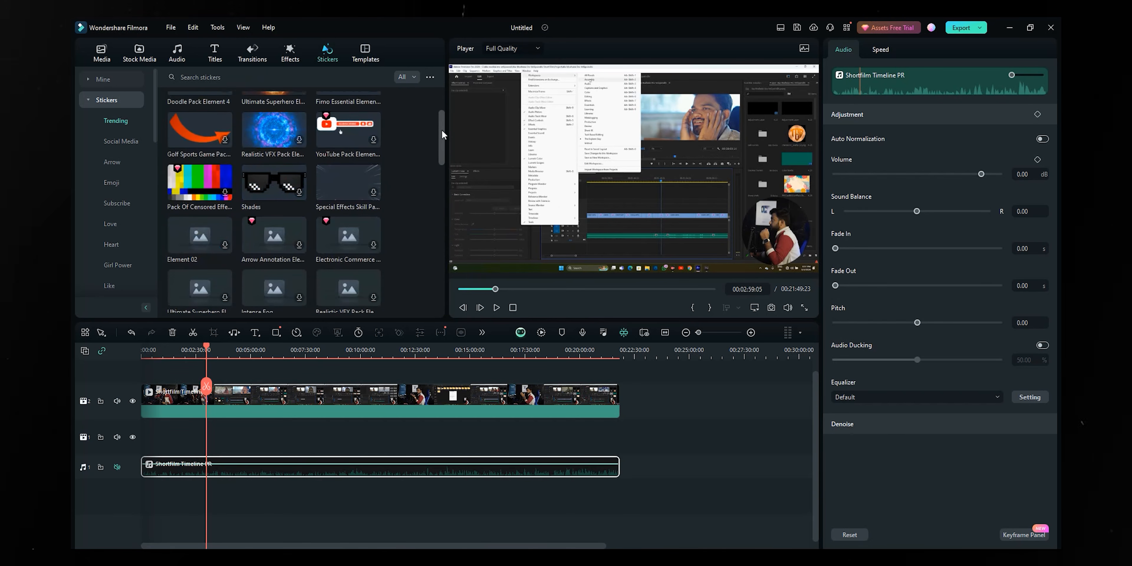
pyautogui.scroll(1, 442, 126)
pyautogui.scroll(-9, 119, 224)
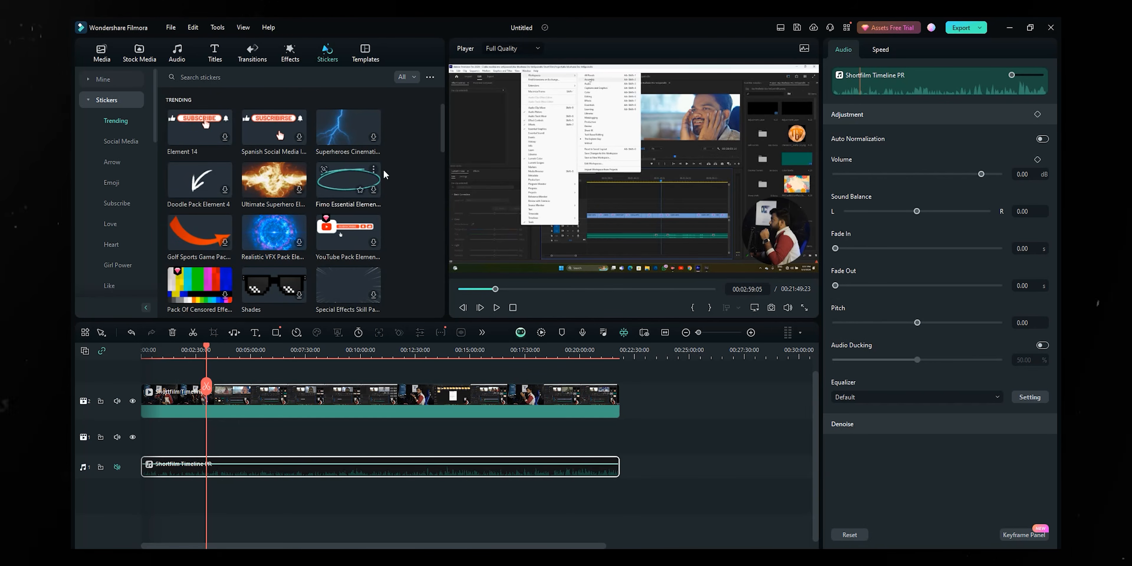
pyautogui.scroll(-1, 352, 184)
pyautogui.scroll(-4, 120, 224)
pyautogui.scroll(-4, 119, 223)
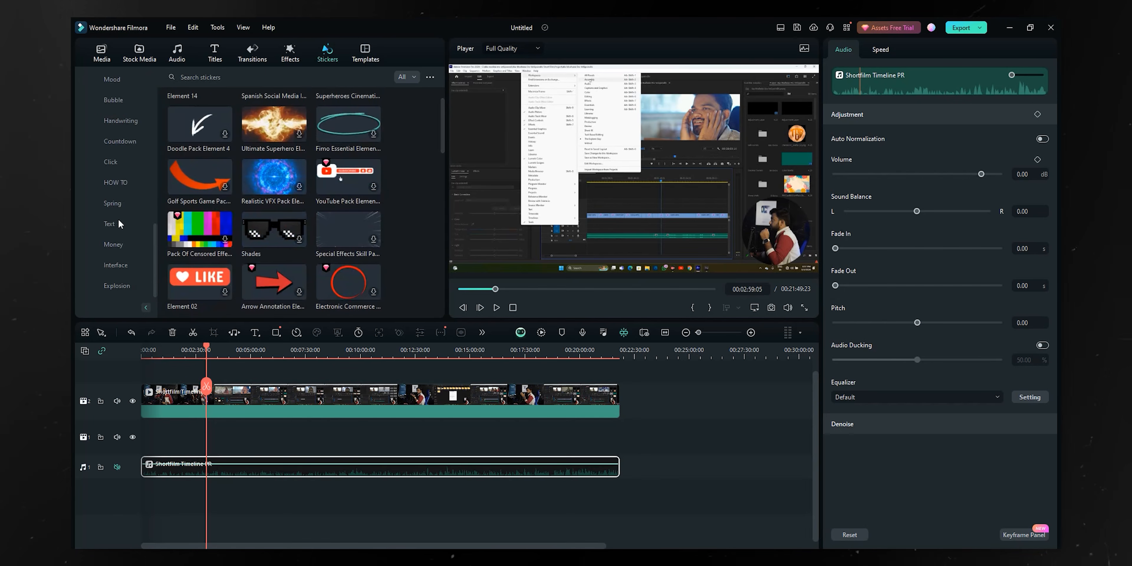
pyautogui.scroll(4, 112, 205)
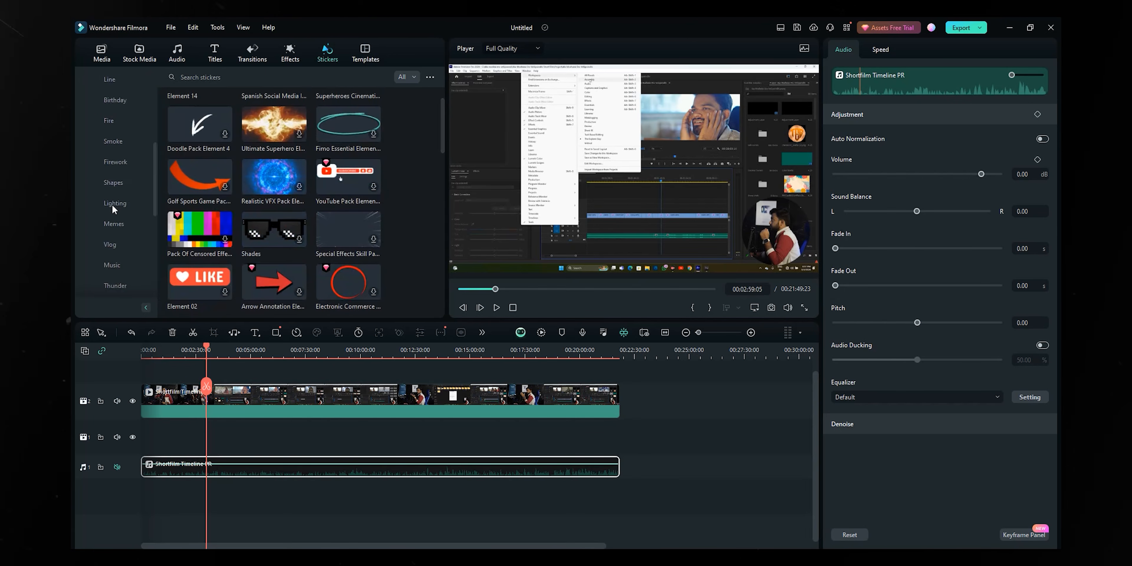
# - Browse the templates library, viewing the Trending templates and the list of template categories
pyautogui.click(367, 57)
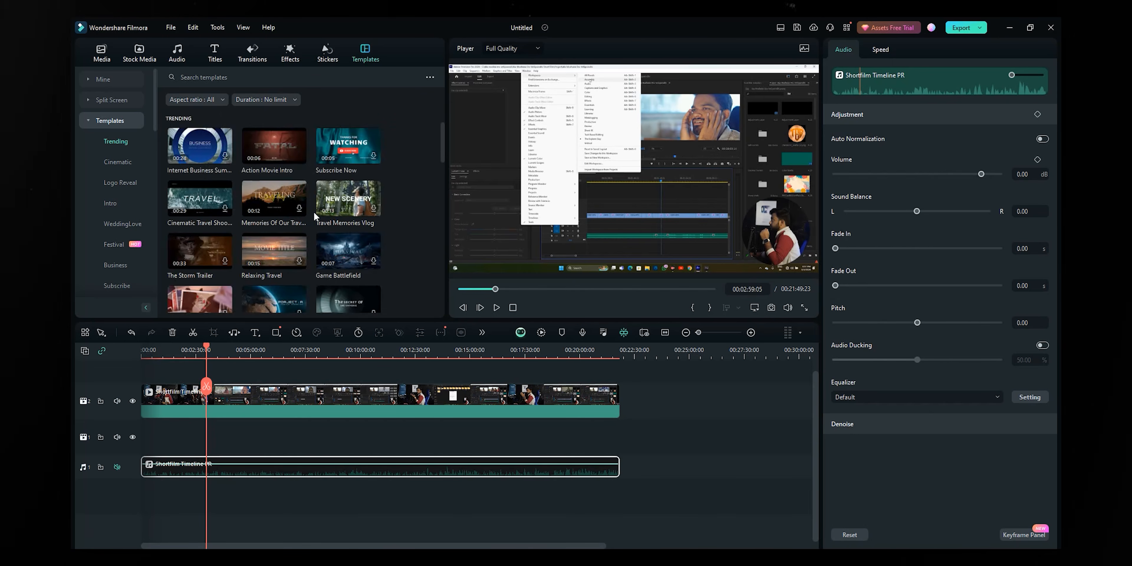
pyautogui.moveTo(443, 141); pyautogui.dragTo(441, 140)
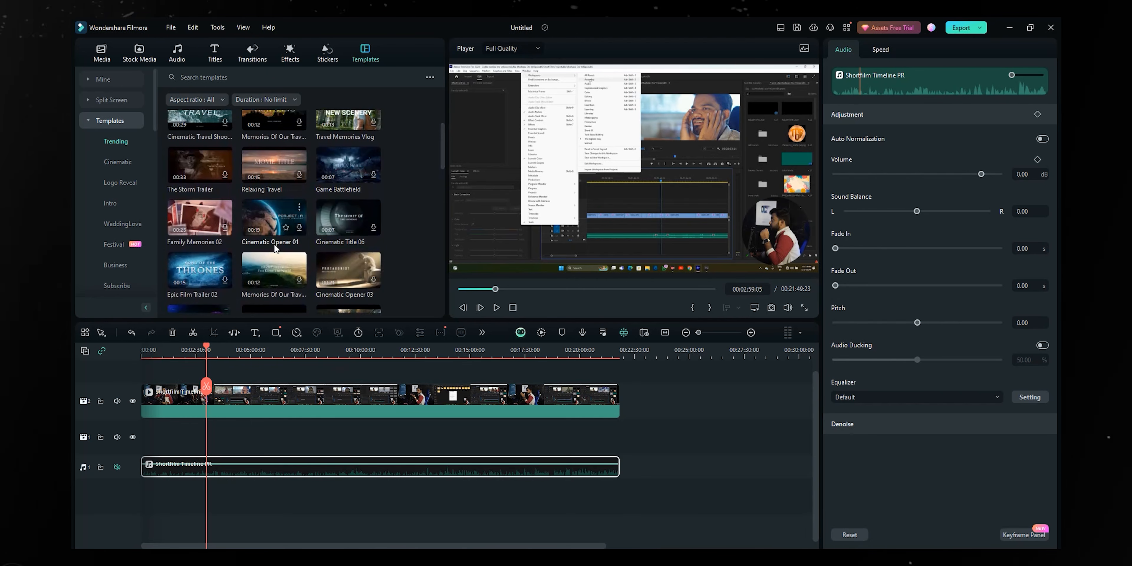
pyautogui.moveTo(441, 137); pyautogui.dragTo(442, 141)
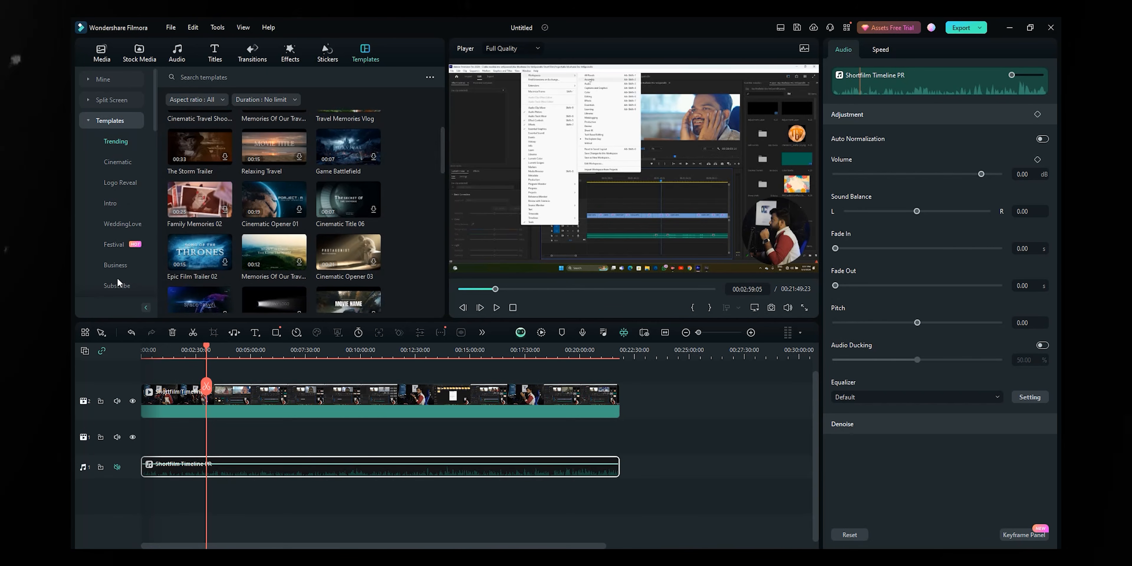
pyautogui.scroll(-3, 115, 273)
pyautogui.scroll(-3, 132, 275)
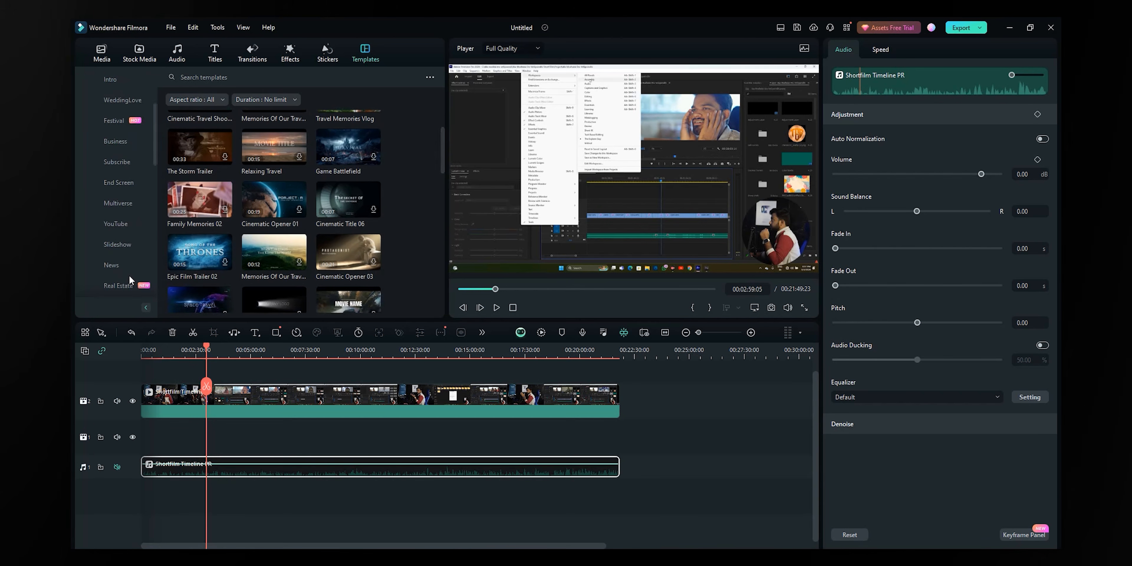
# - Look through the template categories, place the Epic Film Trailer 02 template after the Shortfilm Timeline PR clip, and preview it
pyautogui.scroll(-12, 119, 266)
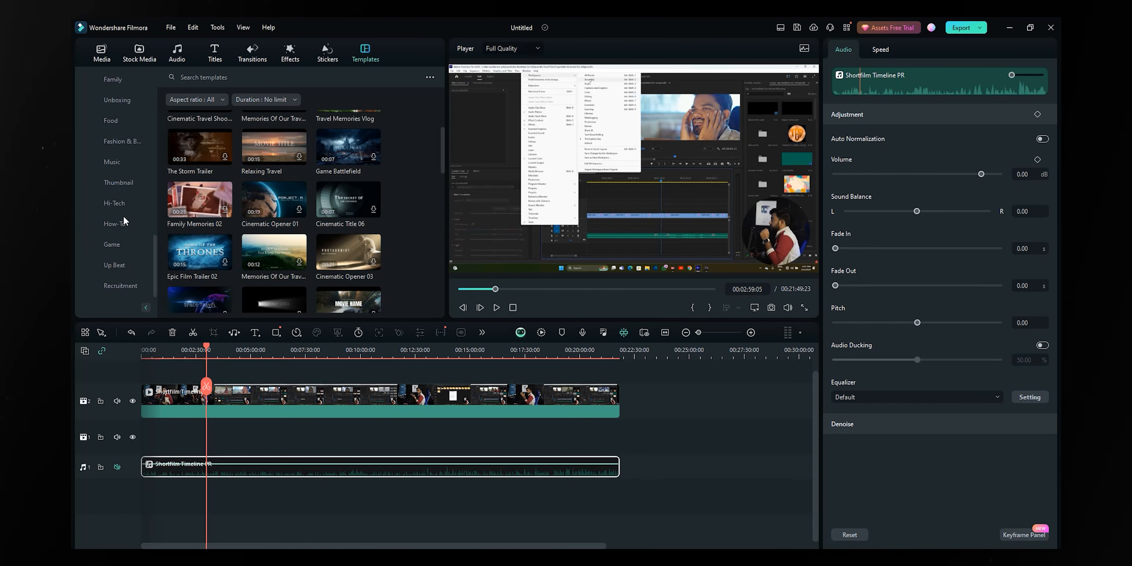
pyautogui.scroll(15, 113, 239)
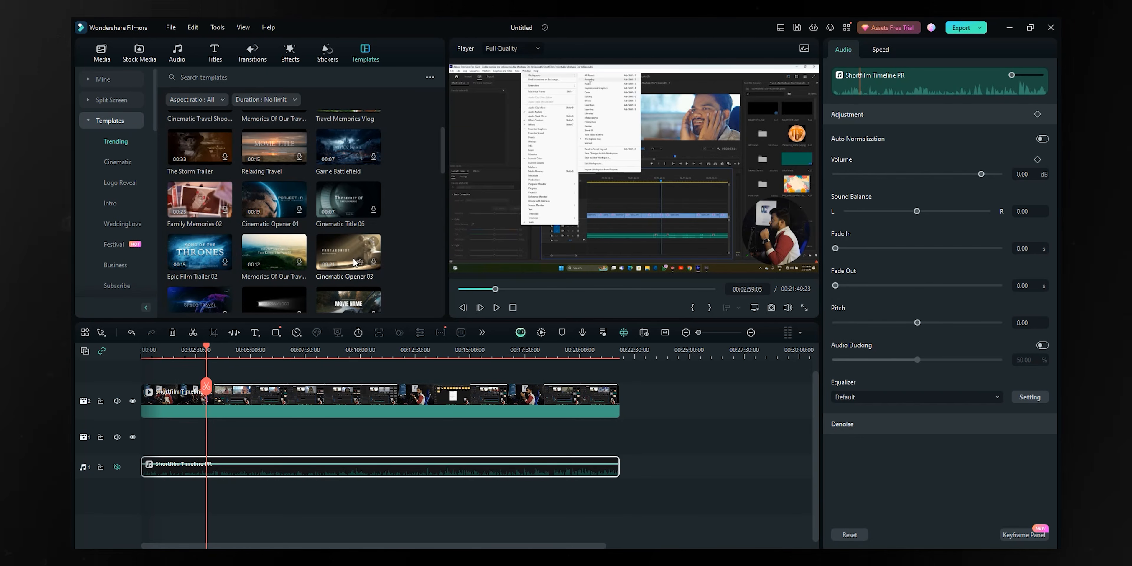
pyautogui.click(196, 256)
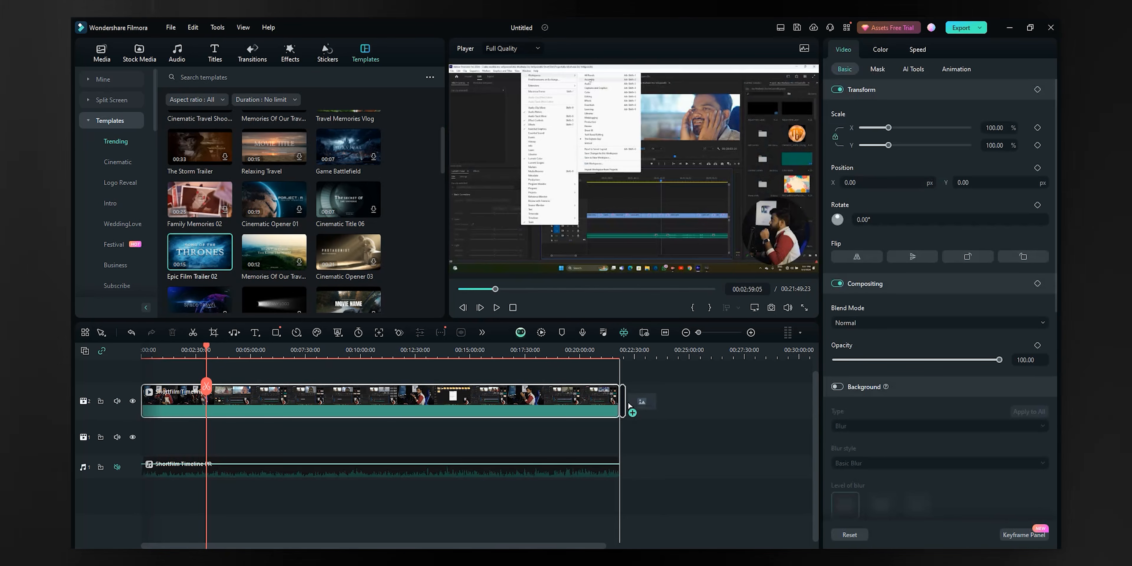
pyautogui.click(574, 355)
pyautogui.moveTo(574, 355); pyautogui.dragTo(615, 355)
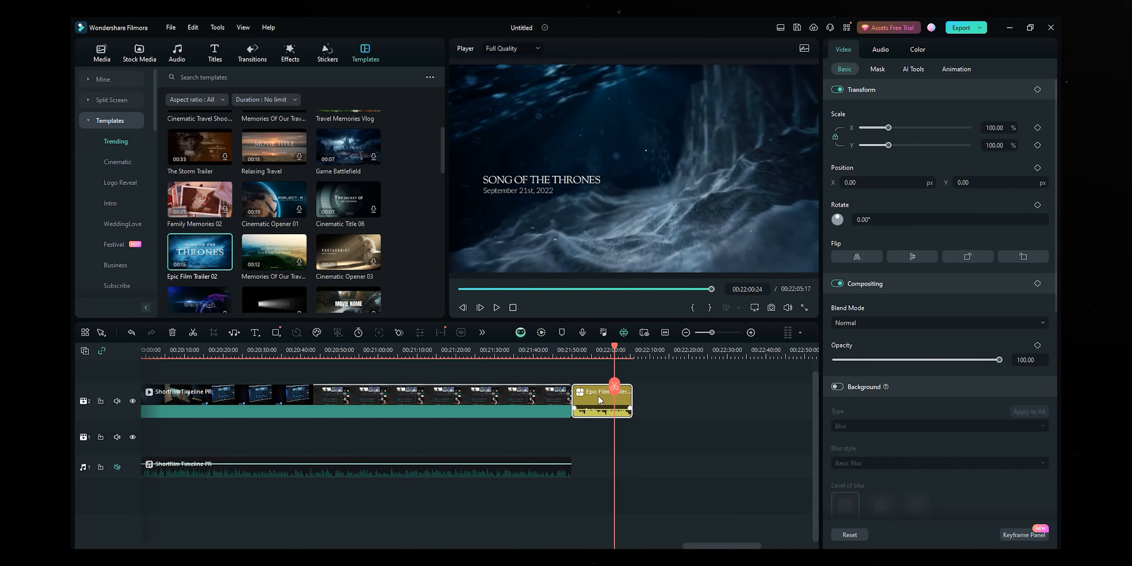
# - Replace the template's "SONG OF THE THRONES" title with "the explore guy" and save the template edits
pyautogui.doubleClick(598, 397)
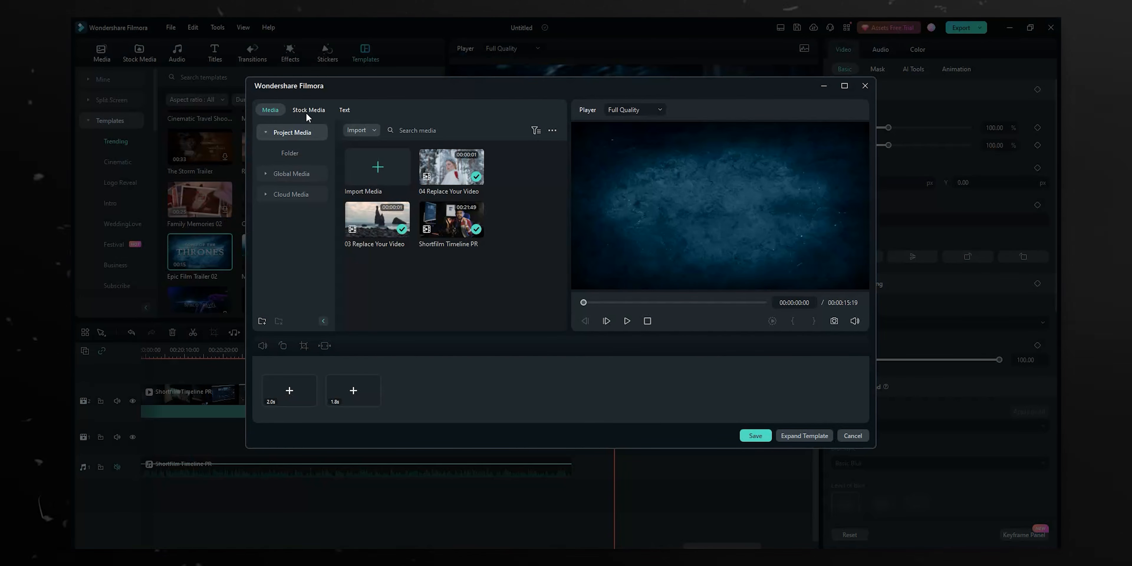
pyautogui.click(344, 110)
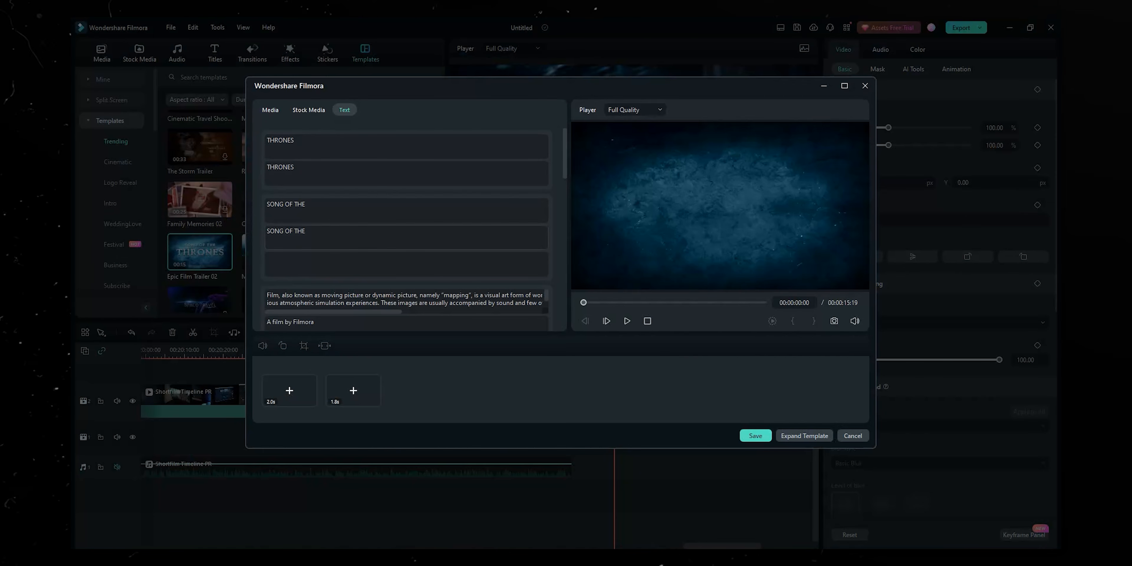
pyautogui.scroll(-5, 340, 273)
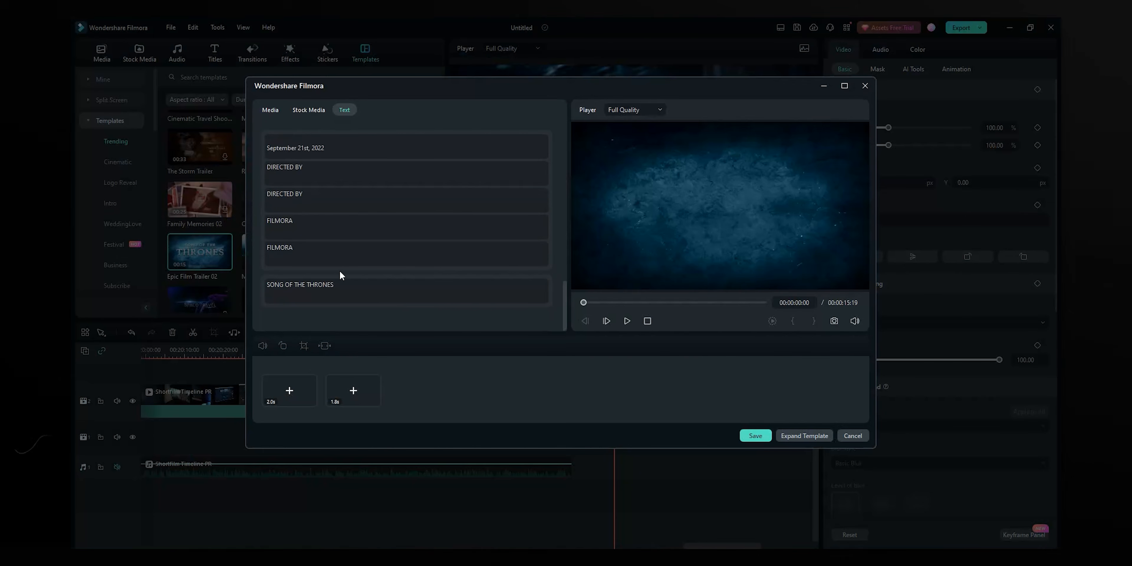
pyautogui.click(340, 288)
pyautogui.write('the explore')
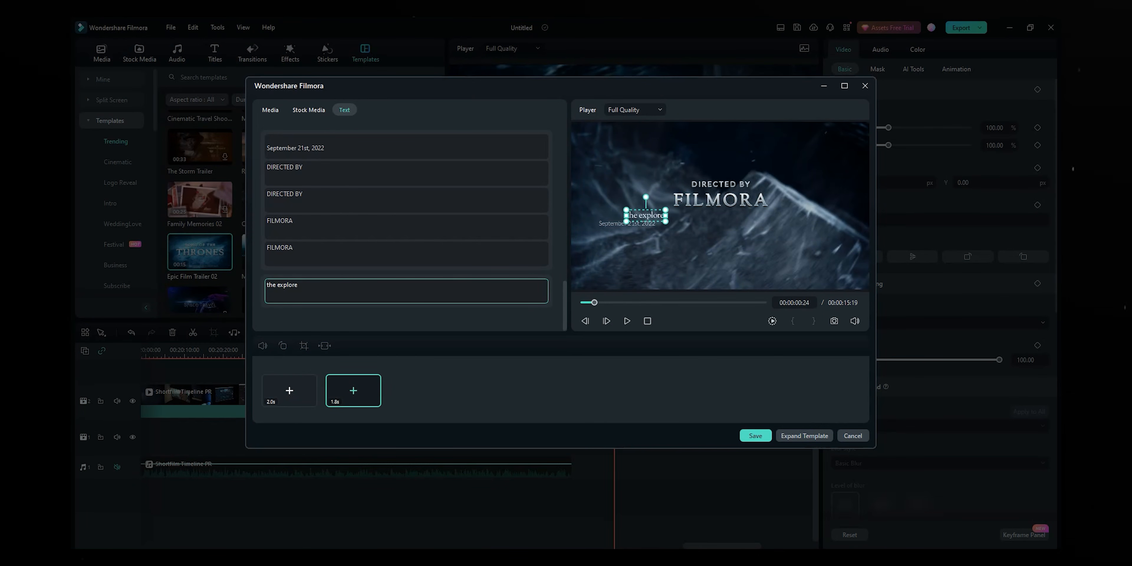
pyautogui.write(' guy')
pyautogui.click(755, 435)
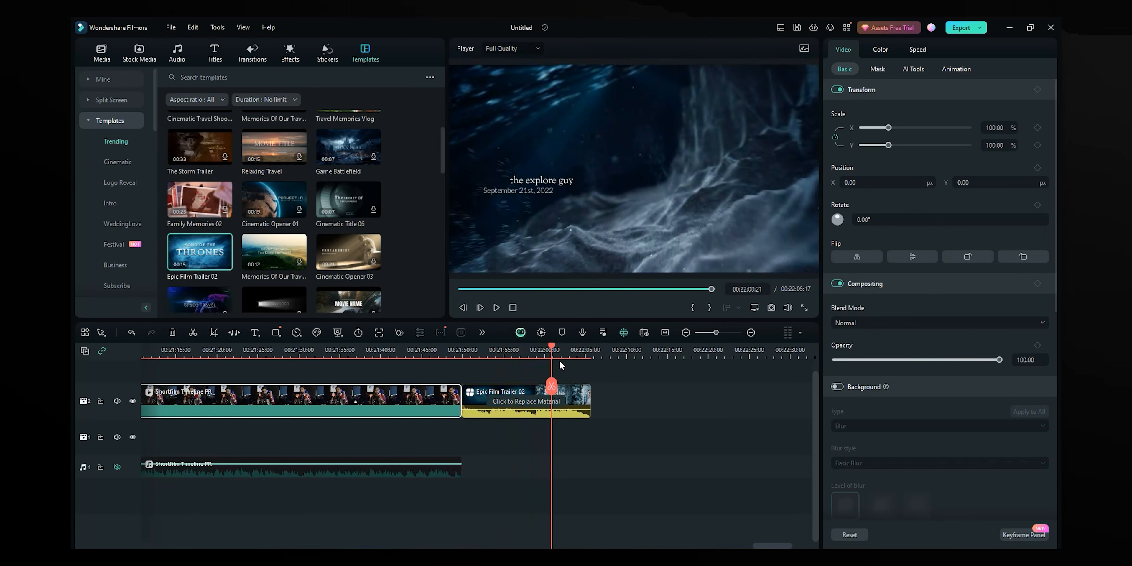
# - Preview the edited template on the timeline and browse further through the Trending templates
pyautogui.scroll(1, 571, 347)
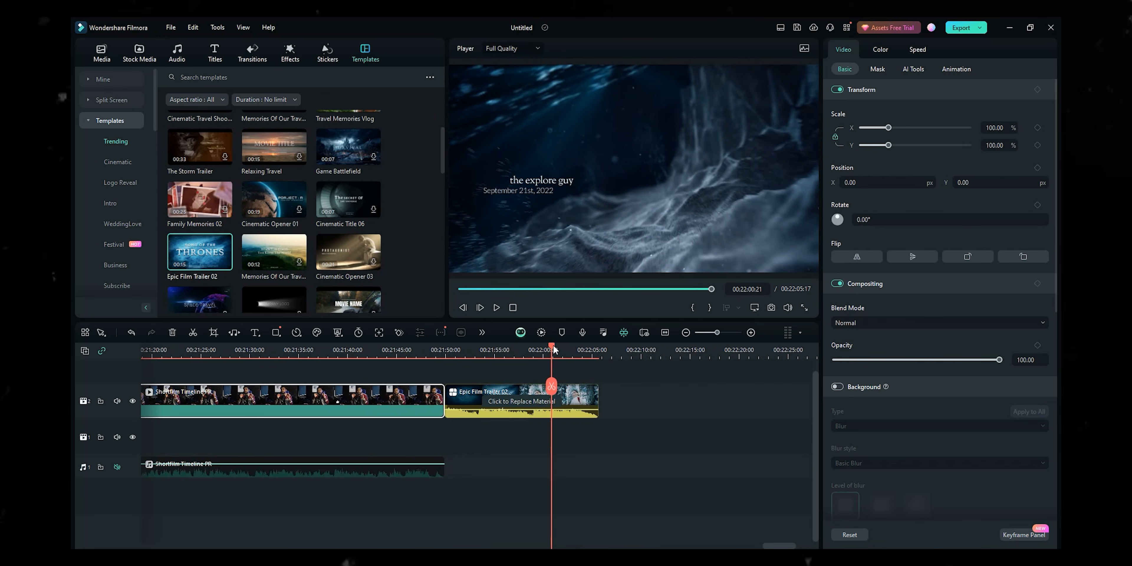
pyautogui.click(579, 350)
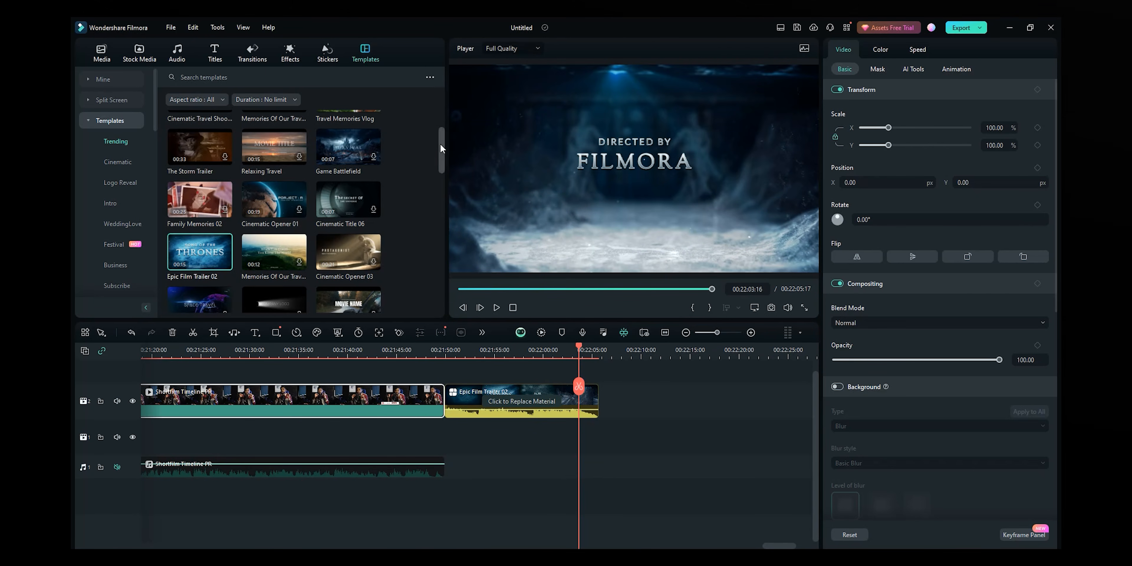
pyautogui.moveTo(441, 143); pyautogui.dragTo(442, 97)
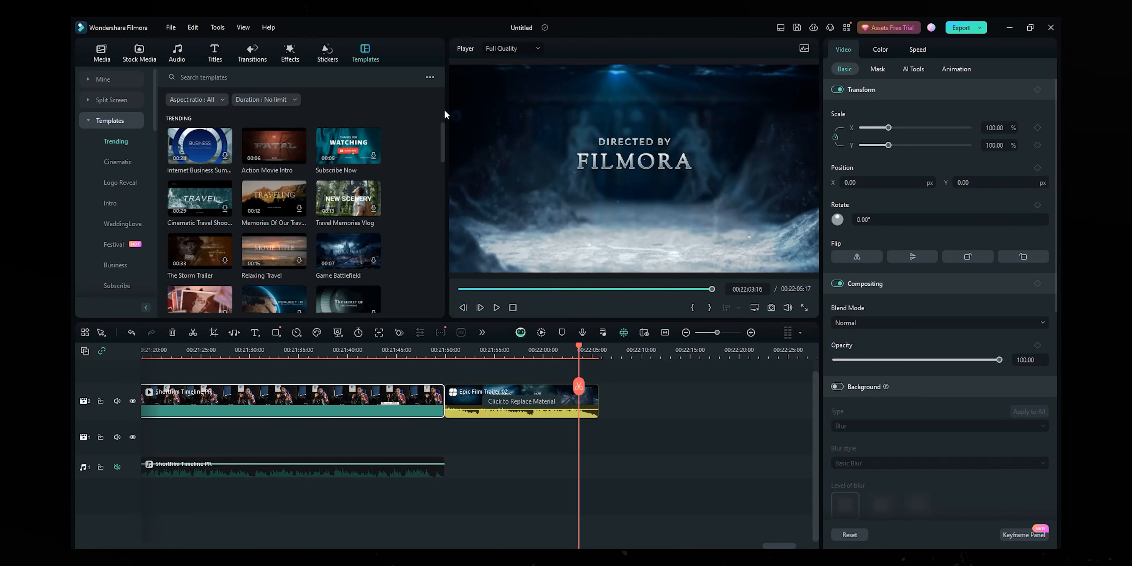
pyautogui.moveTo(442, 129); pyautogui.dragTo(439, 174)
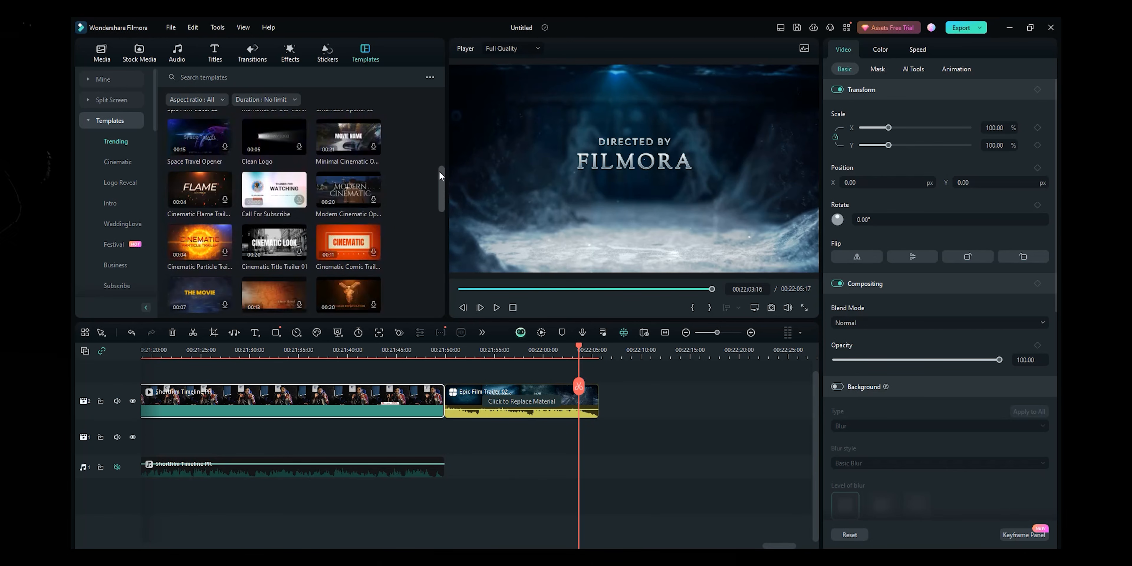
pyautogui.moveTo(440, 172); pyautogui.dragTo(419, 231)
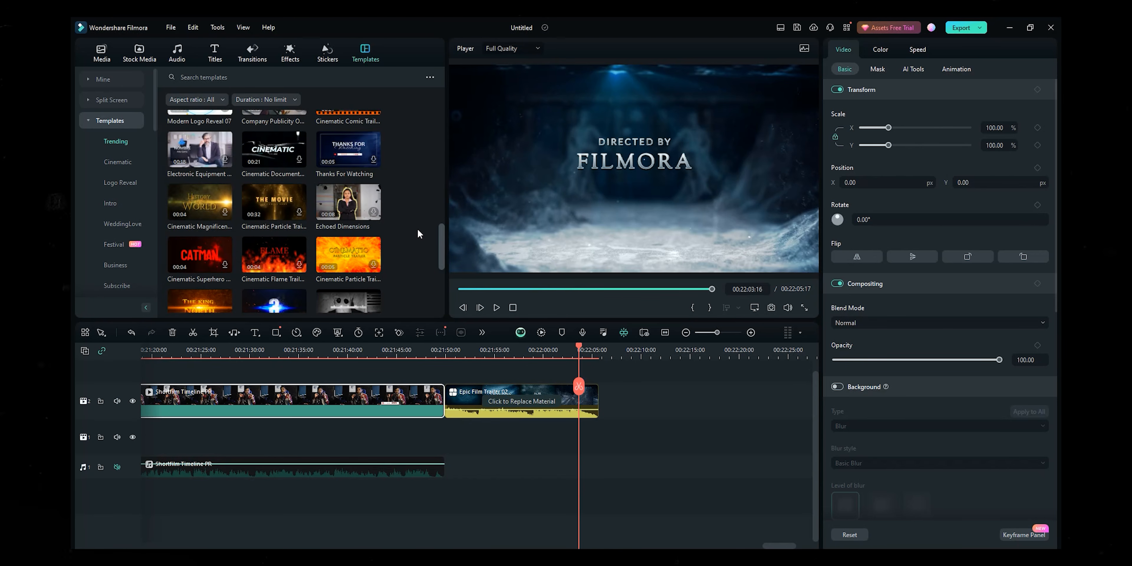
pyautogui.scroll(1, 417, 233)
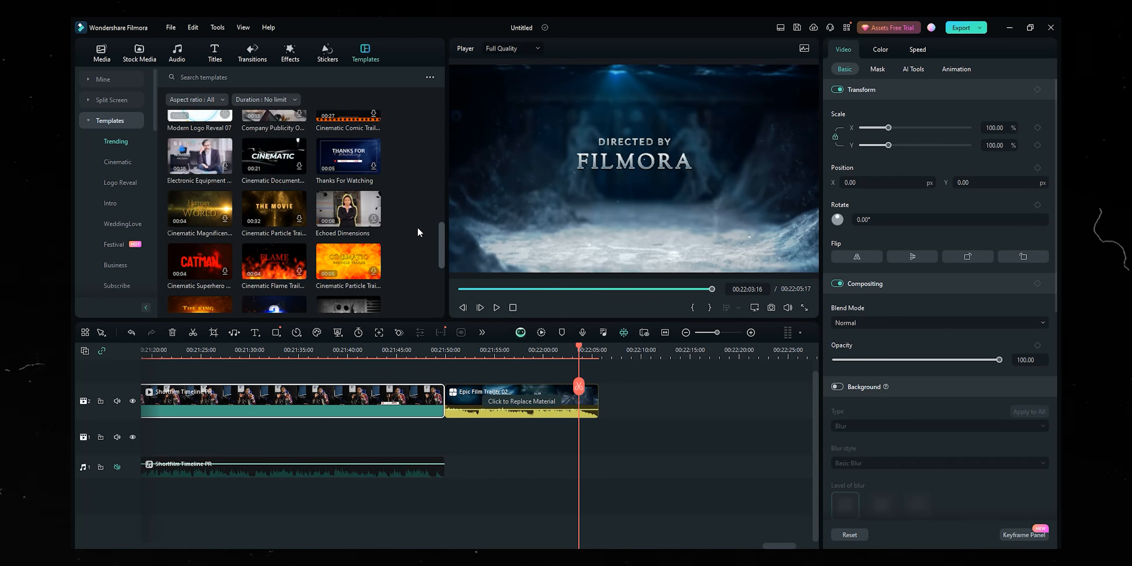
# - Try replacing Silence Detection with Auto Synchronization in the customizable timeline toolbar
pyautogui.click(85, 332)
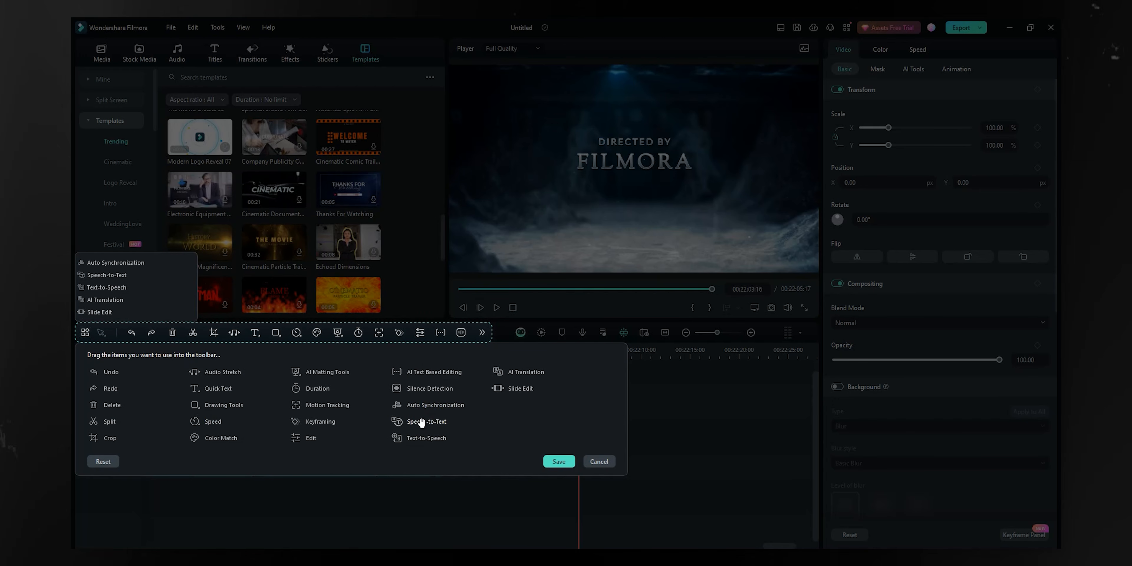
pyautogui.moveTo(433, 406); pyautogui.dragTo(448, 408)
pyautogui.moveTo(482, 339); pyautogui.dragTo(469, 337)
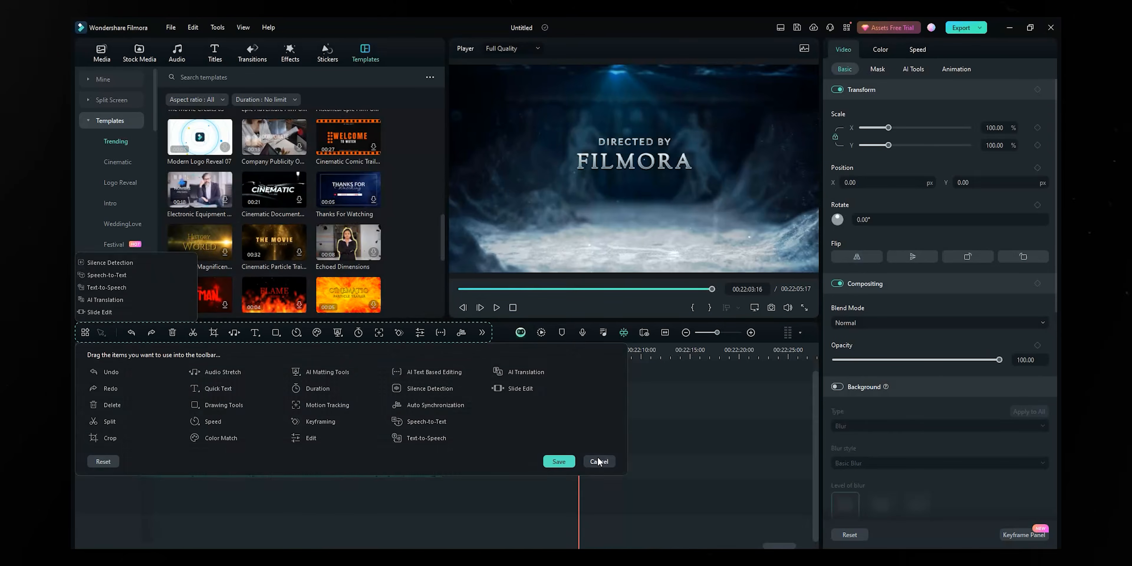
pyautogui.click(559, 461)
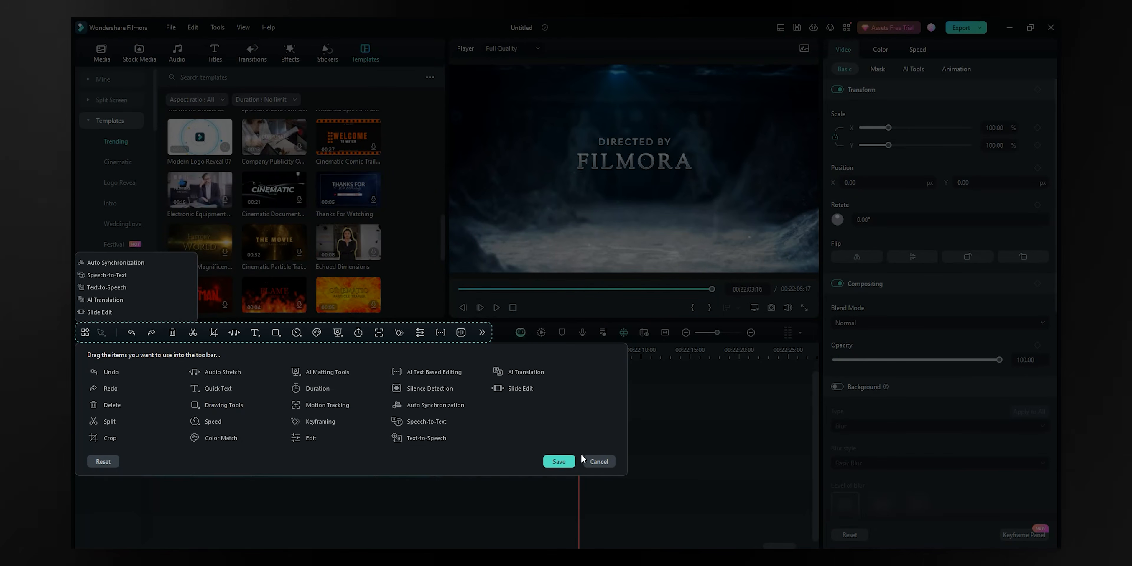
pyautogui.click(585, 460)
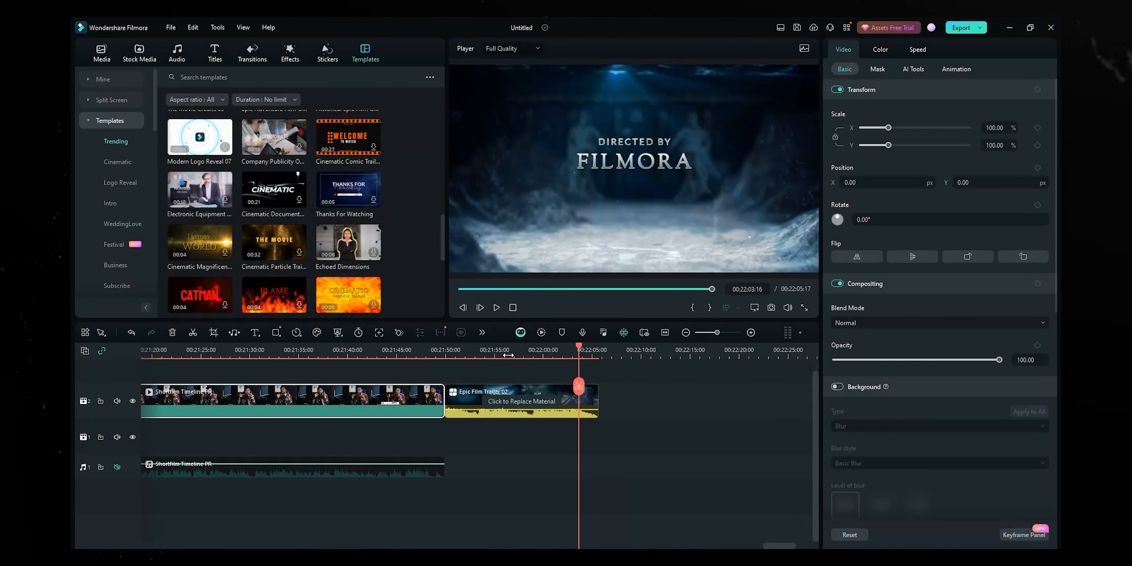
# - Split the Shortfilm Timeline PR video clip at about 00:21:16 and 00:21:25 and delete the section between the cuts
pyautogui.moveTo(411, 350); pyautogui.dragTo(348, 354)
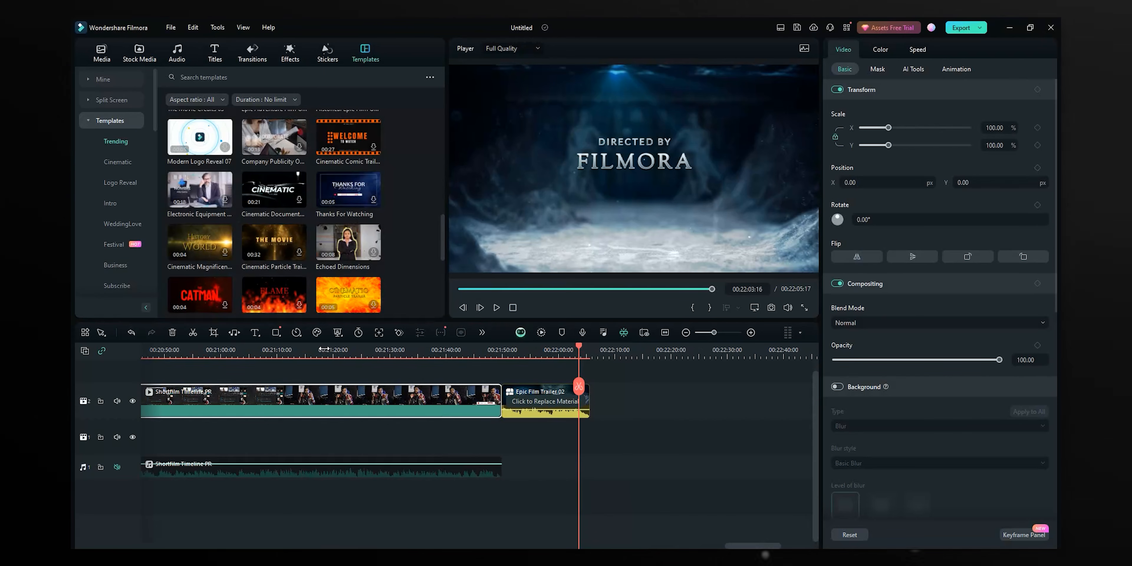
pyautogui.click(310, 354)
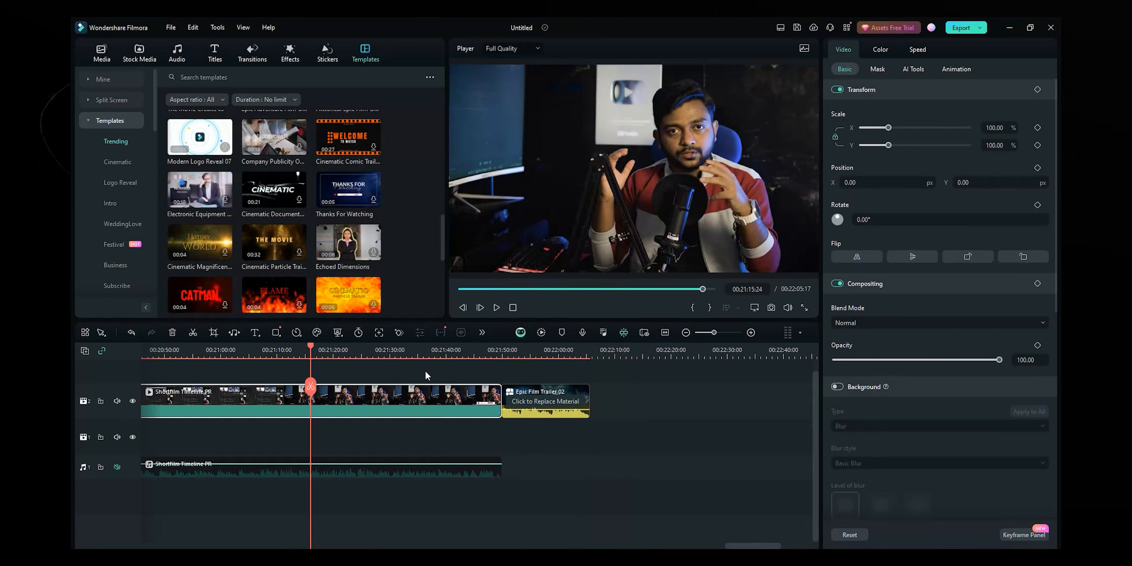
pyautogui.moveTo(310, 389); pyautogui.dragTo(339, 386)
pyautogui.click(312, 374)
pyautogui.click(364, 375)
pyautogui.click(340, 387)
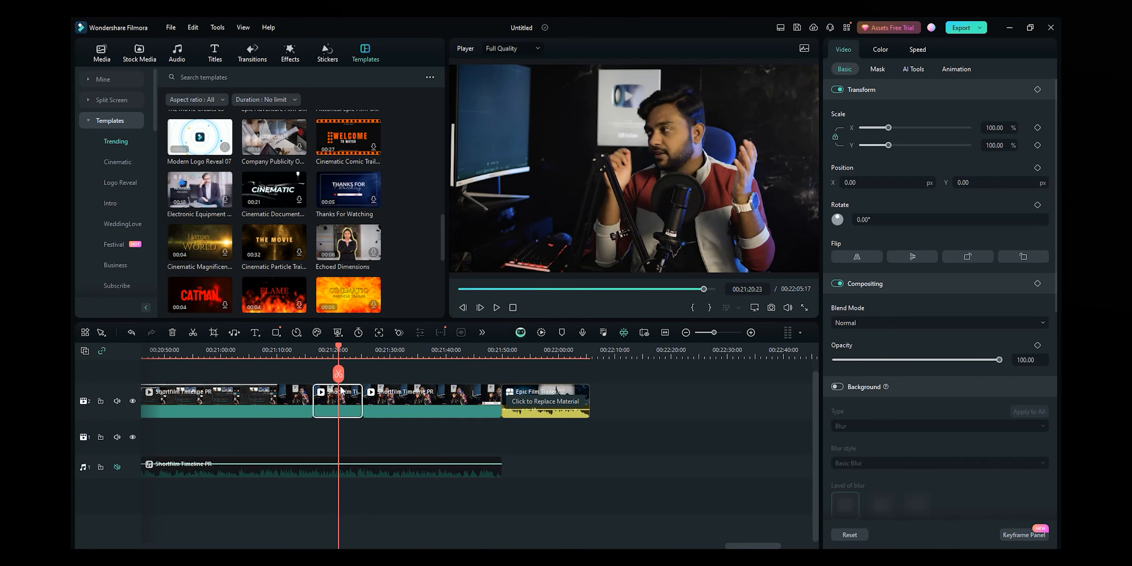
pyautogui.press('Delete')
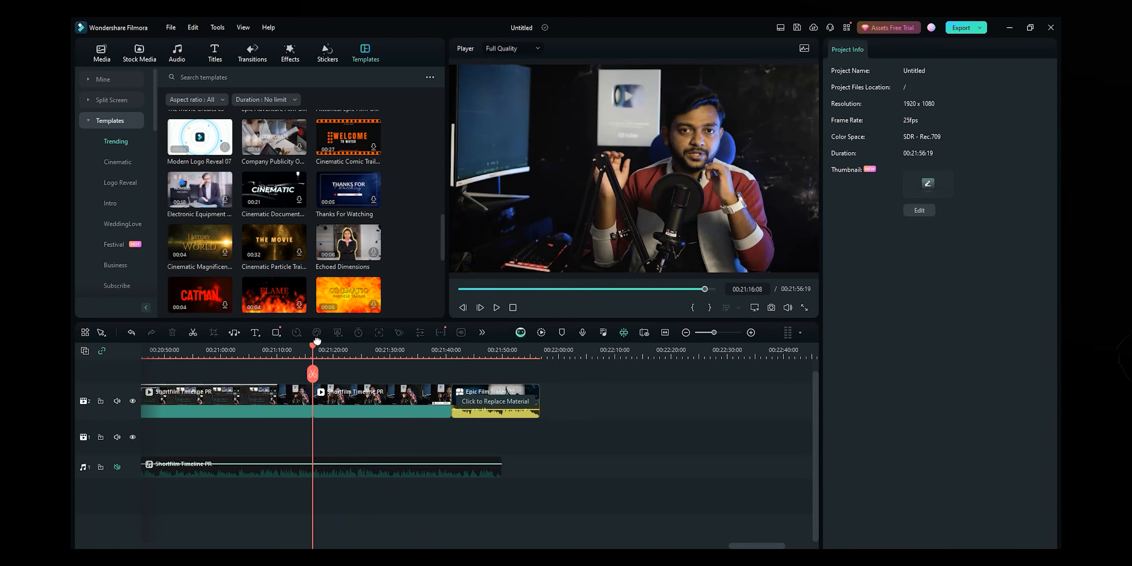
# - Undo the deletion and the splits made in the Shortfilm Timeline PR video clip
pyautogui.moveTo(315, 344); pyautogui.dragTo(295, 348)
pyautogui.moveTo(342, 397); pyautogui.dragTo(265, 401)
pyautogui.hotkey('ctrl', 'z')
pyautogui.hotkey('ctrl', 'z')
pyautogui.hotkey('ctrl', 'z')
pyautogui.hotkey('ctrl', 'z')
pyautogui.hotkey('ctrl', 'z')
pyautogui.hotkey('ctrl', 'z')
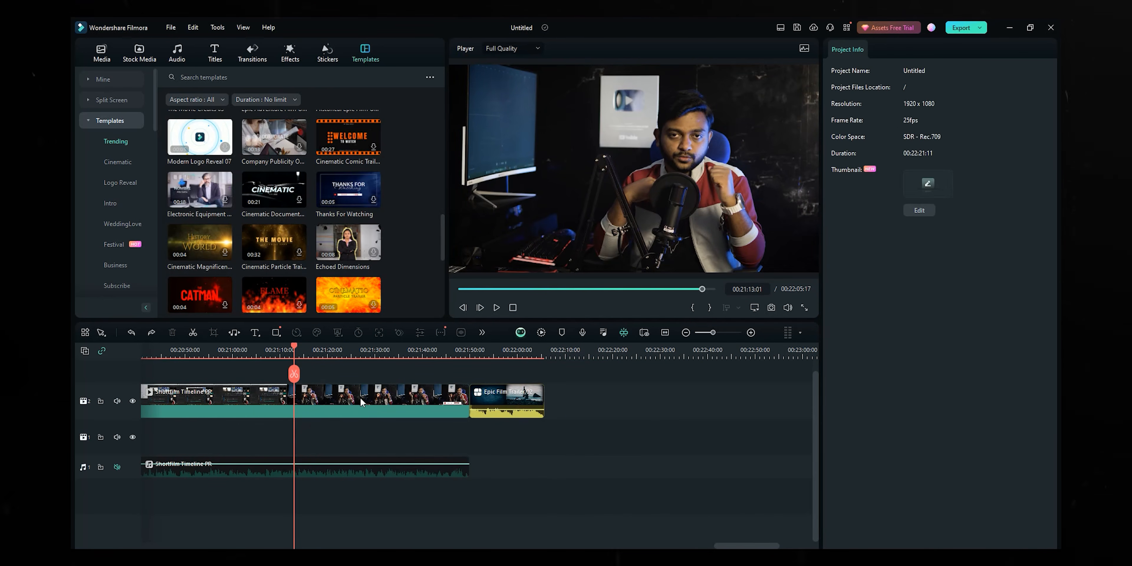
# - Try shrinking the Shortfilm Timeline PR video clip with its Scale setting, and reset the scale
pyautogui.click(334, 399)
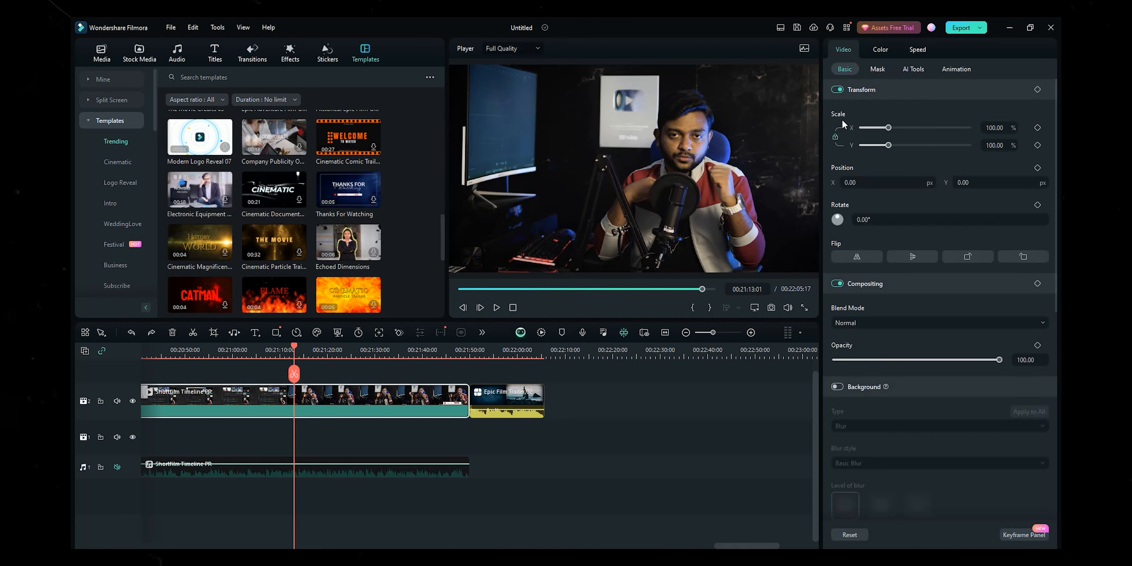
pyautogui.moveTo(889, 127); pyautogui.dragTo(880, 128)
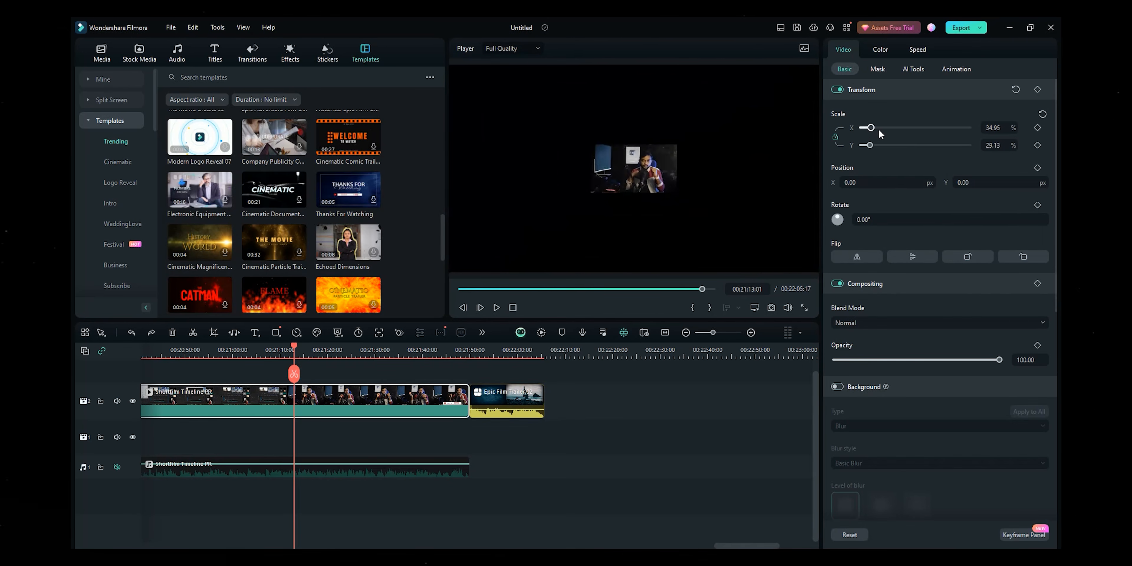
pyautogui.click(1042, 115)
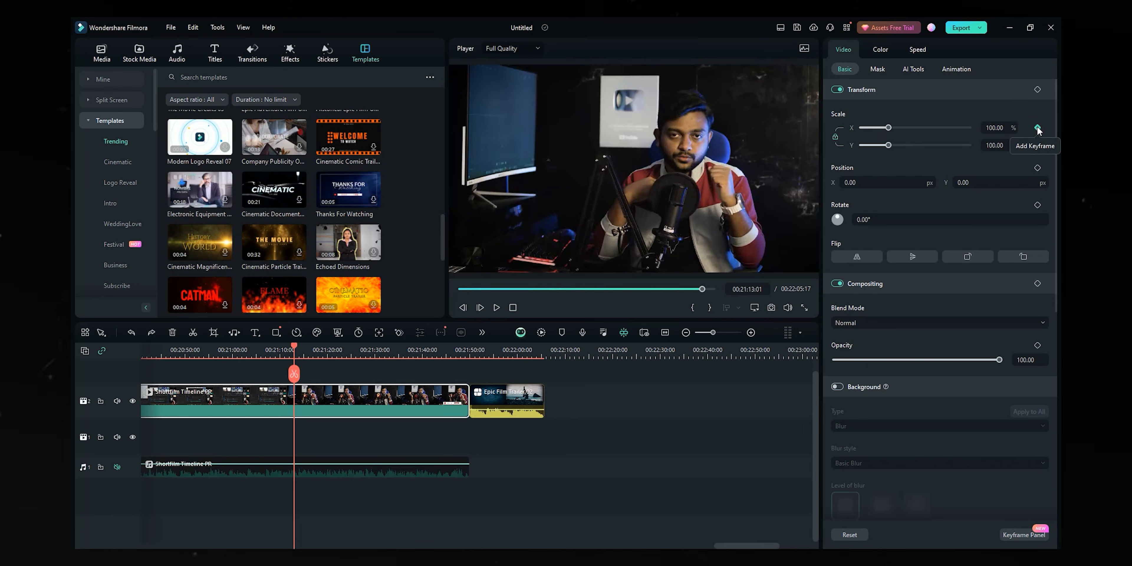
# - Keyframe the Shortfilm Timeline PR video clip's scale from 100% at 00:21:13:01 to 117% at 00:21:20:07, and play back the zoom
pyautogui.click(1038, 128)
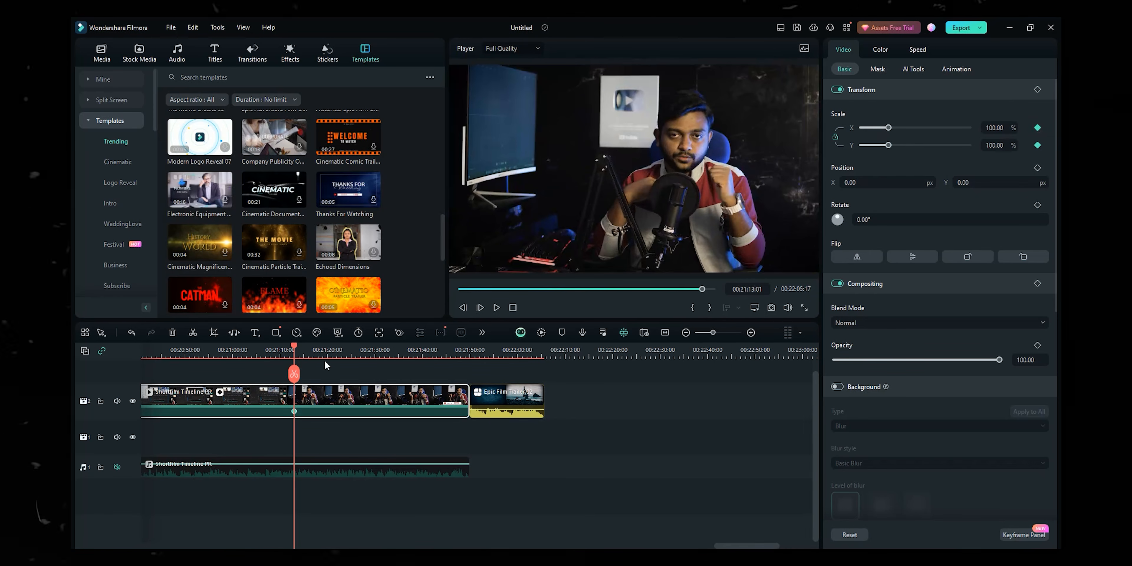
pyautogui.moveTo(295, 350); pyautogui.dragTo(329, 349)
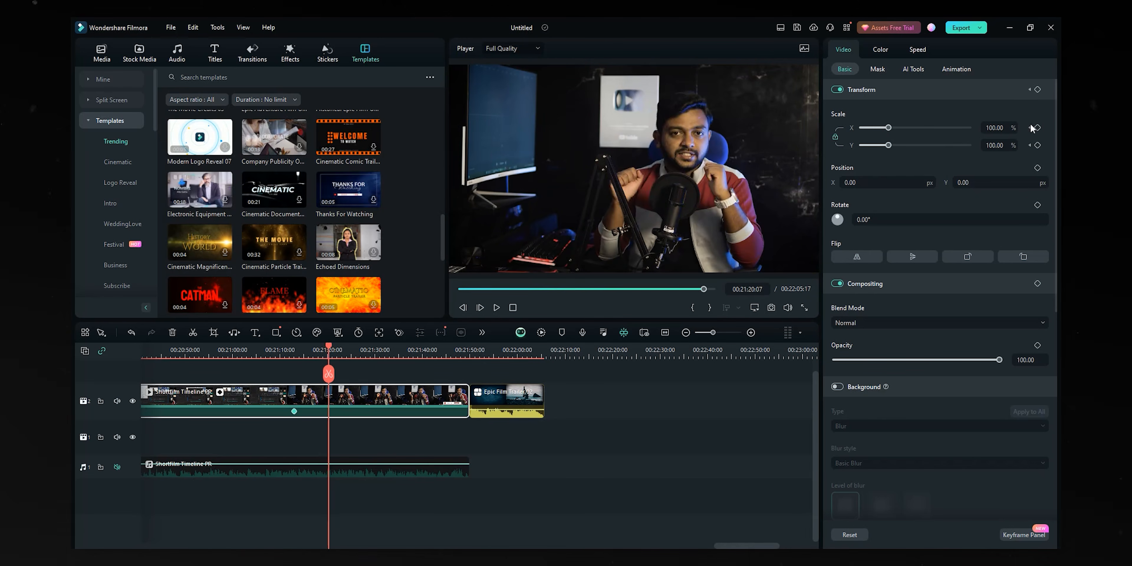
pyautogui.moveTo(991, 129); pyautogui.dragTo(1007, 129)
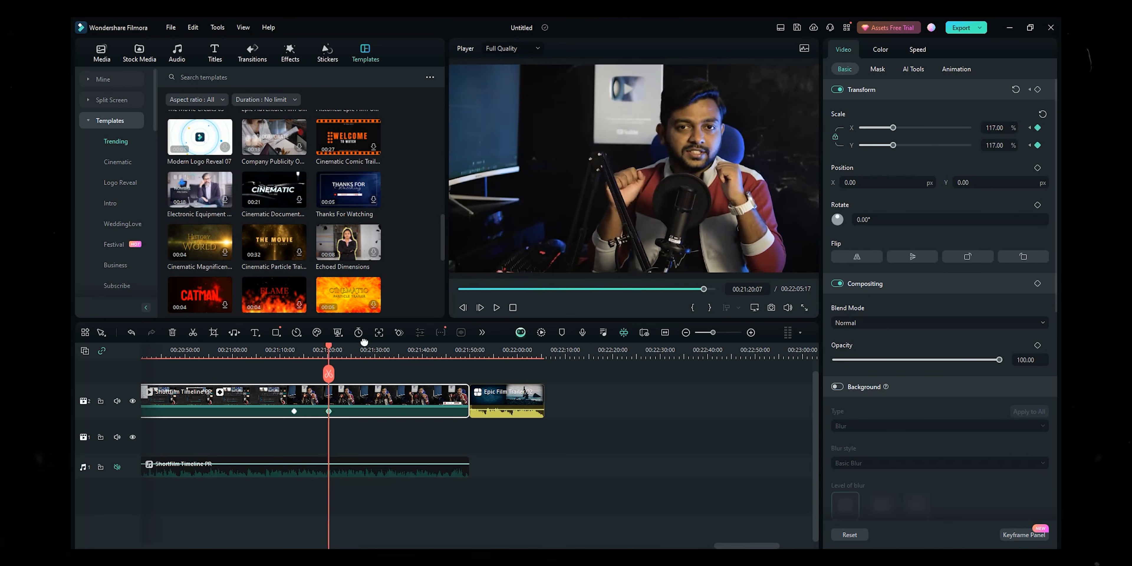
pyautogui.moveTo(328, 347); pyautogui.dragTo(296, 350)
pyautogui.press('space')
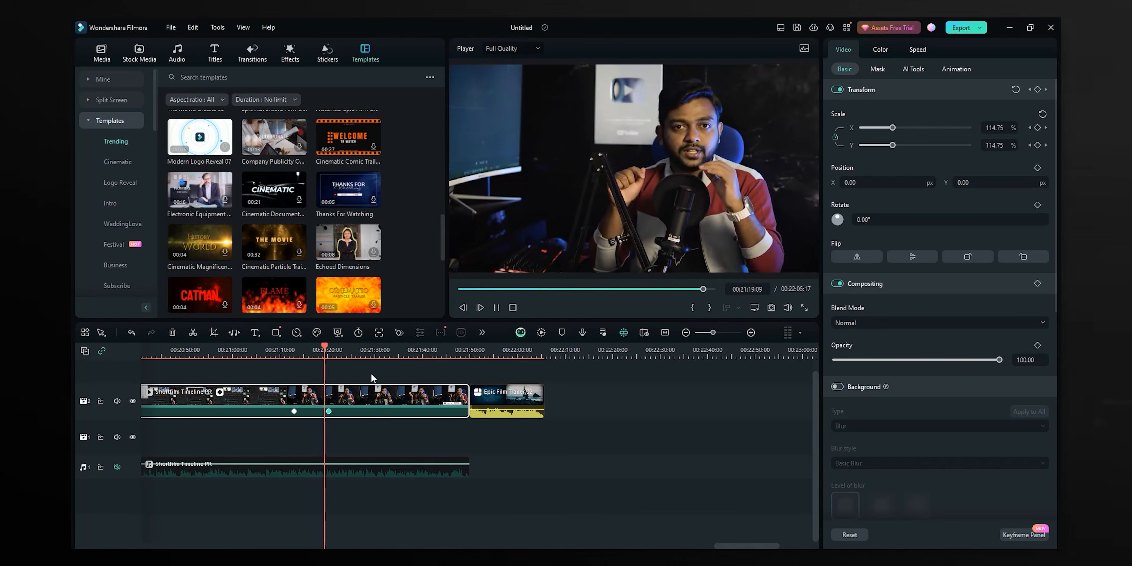
pyautogui.press('space')
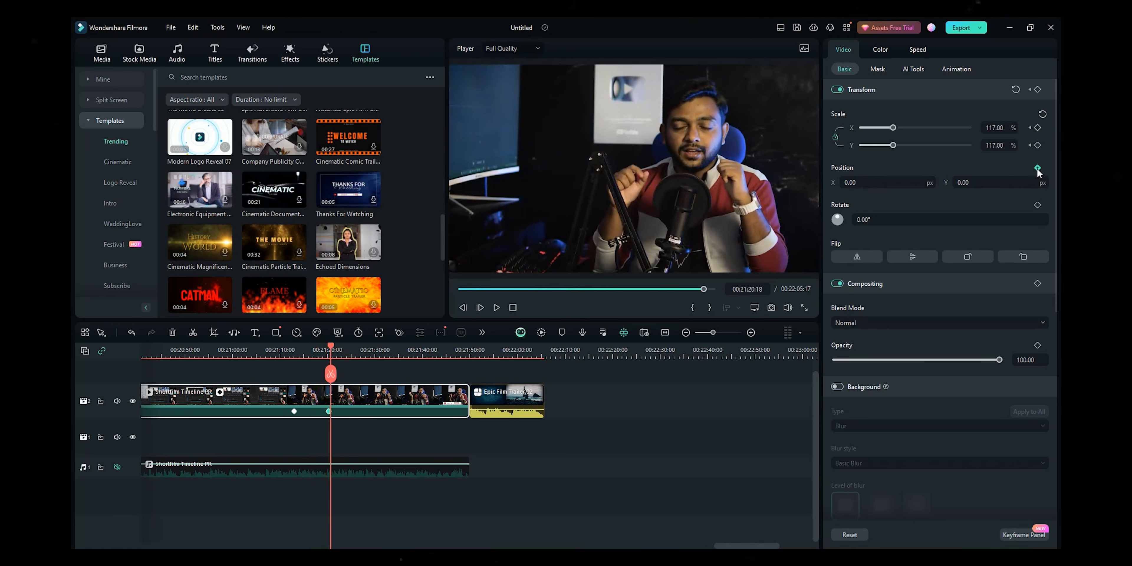
# - Keyframe the clip's position at 00:21:20:18, lower its Y position at 00:21:27:03, and play back the movement
pyautogui.moveTo(332, 349); pyautogui.dragTo(362, 350)
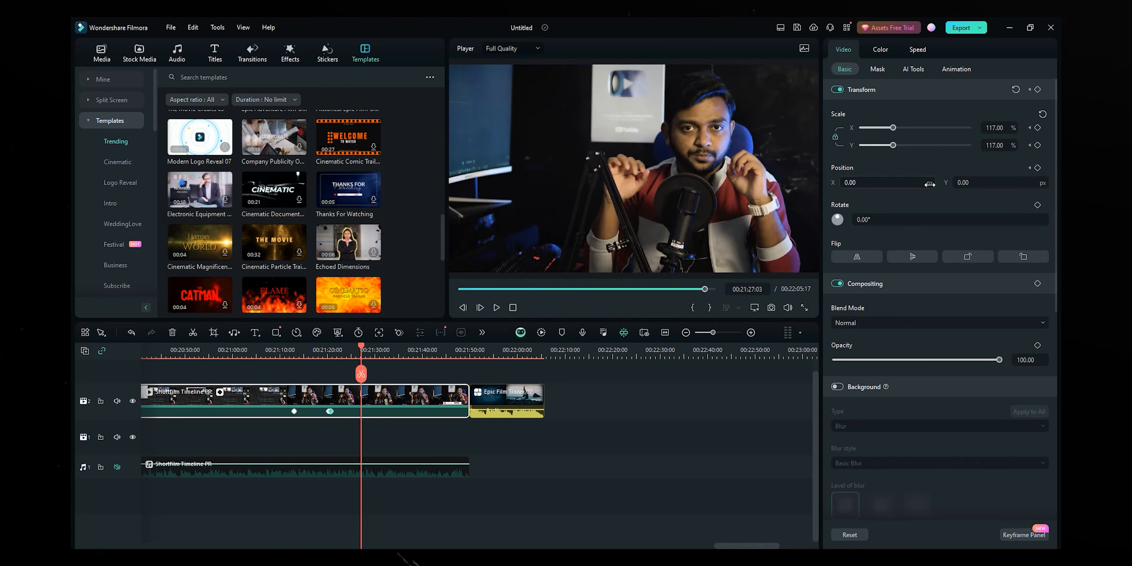
pyautogui.moveTo(963, 183); pyautogui.dragTo(928, 182)
pyautogui.moveTo(362, 347); pyautogui.dragTo(330, 354)
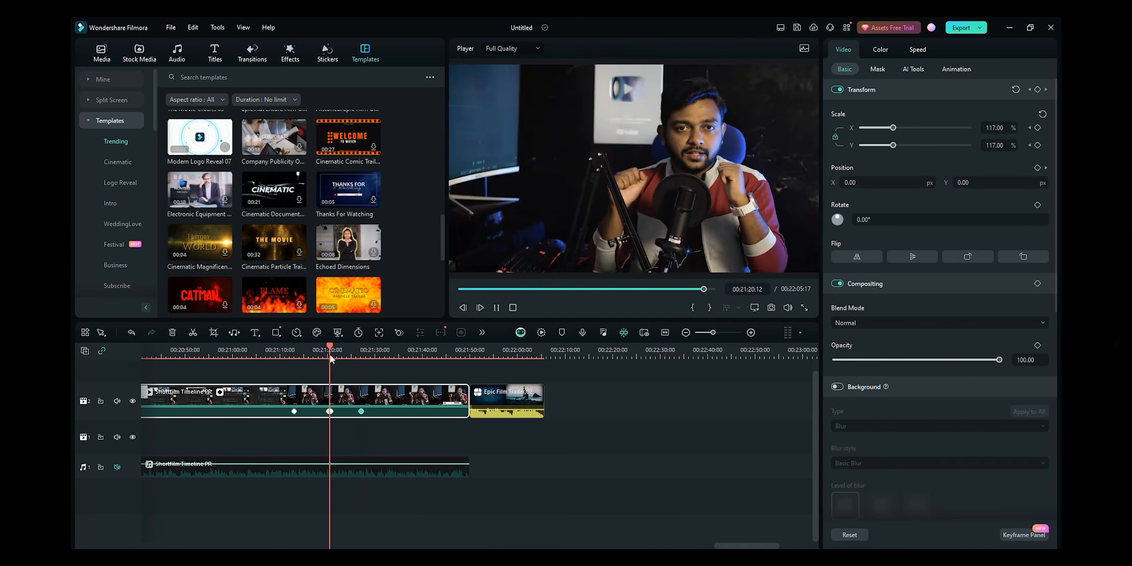
pyautogui.press('space')
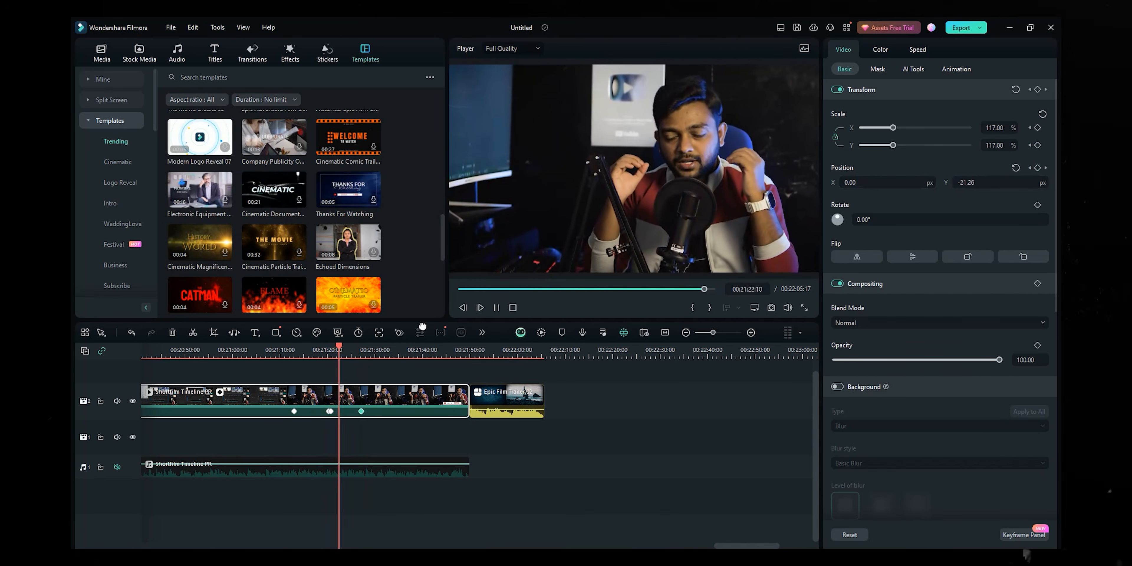
# - Try rotating the Shortfilm Timeline PR video clip with rotation keyframes from 0° to 10° ending at 00:21:26:03
pyautogui.press('space')
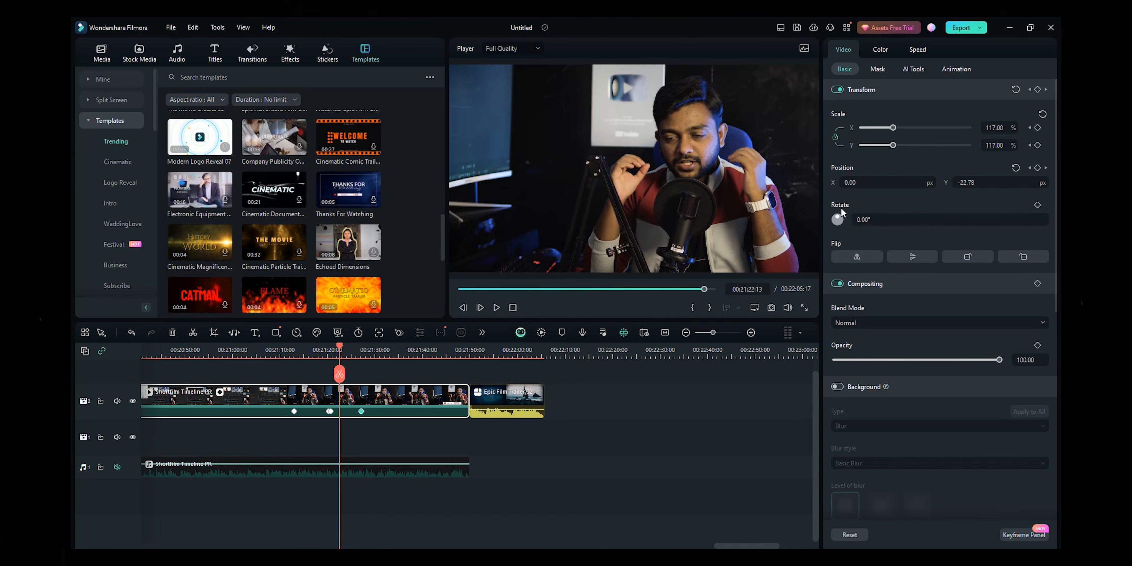
pyautogui.scroll(1, 374, 350)
pyautogui.click(360, 348)
pyautogui.click(869, 219)
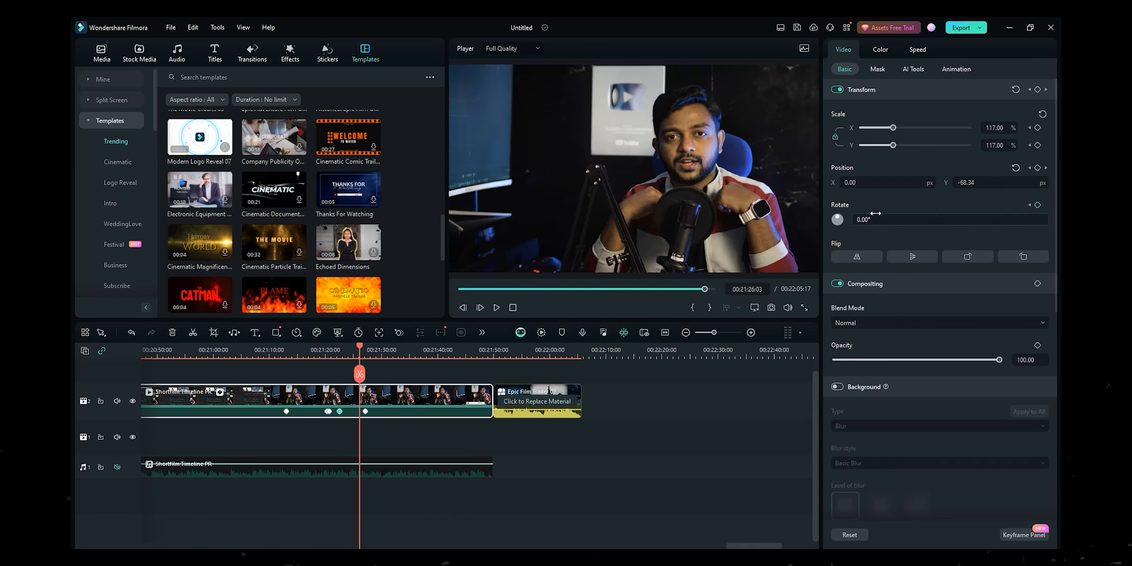
pyautogui.write('10')
pyautogui.press('Return')
pyautogui.click(347, 350)
# - Undo the rotation, position and scale keyframes and the addition of the Epic Film template clip
pyautogui.hotkey('ctrl', 'z')
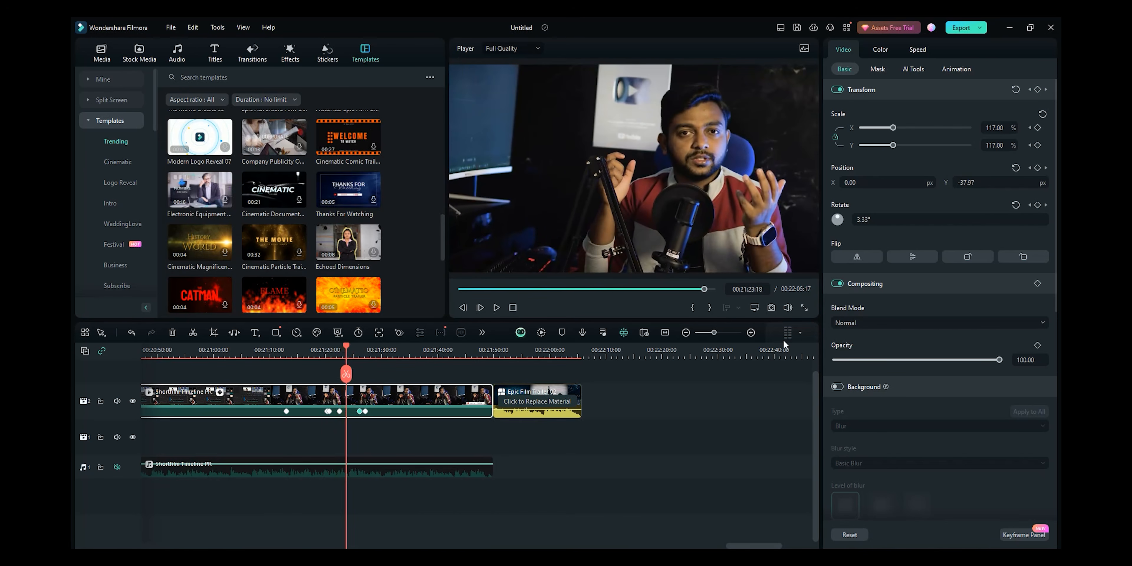
pyautogui.hotkey('ctrl', 'z')
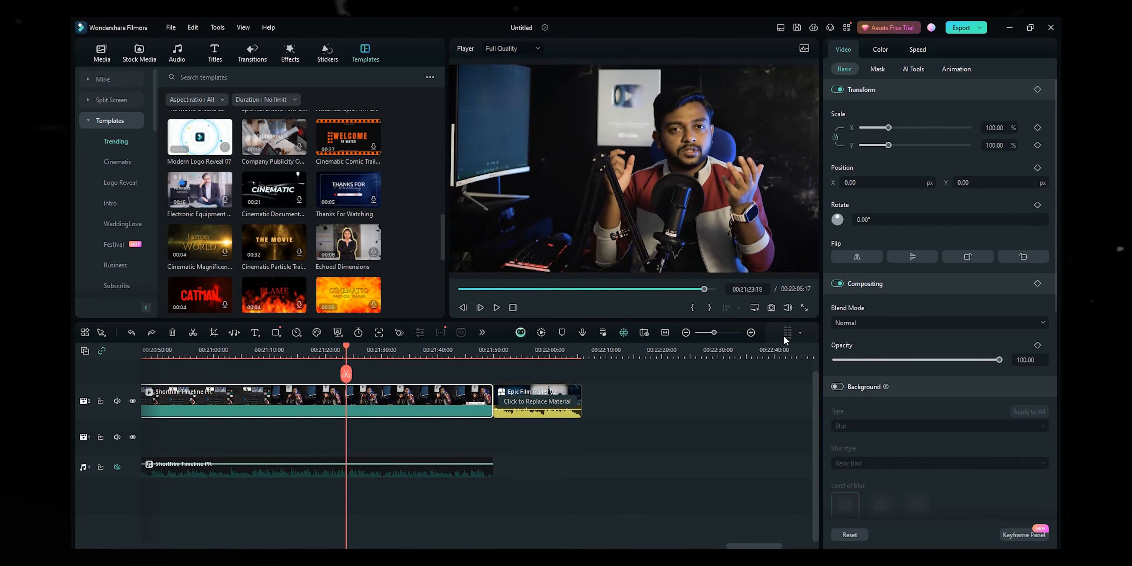
pyautogui.hotkey('ctrl', 'z')
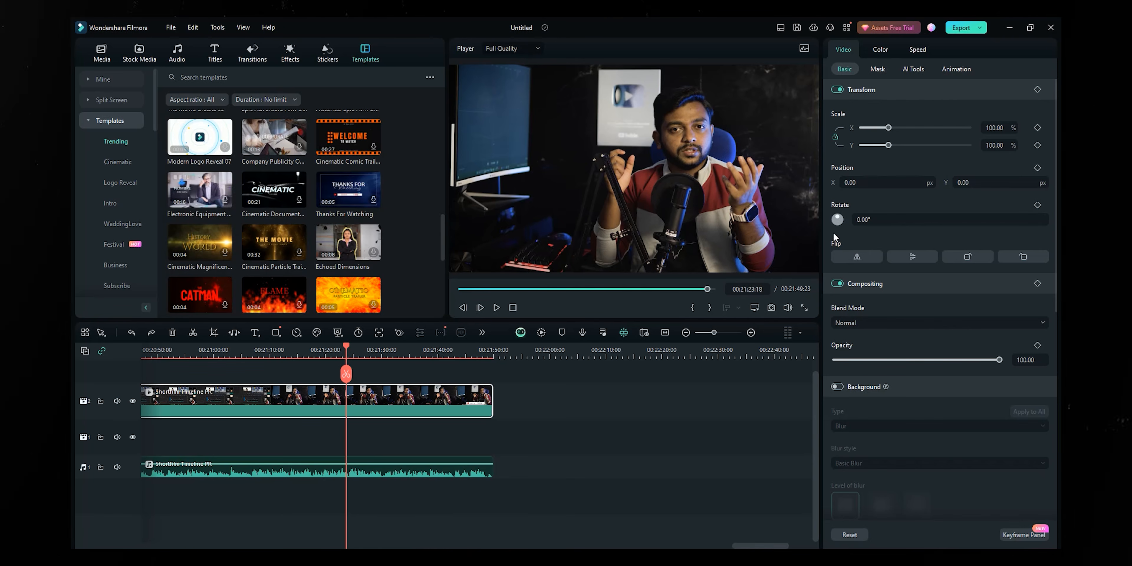
# - Try the Flip options on the Shortfilm Timeline PR video clip, mirroring and rotating the picture
pyautogui.click(910, 259)
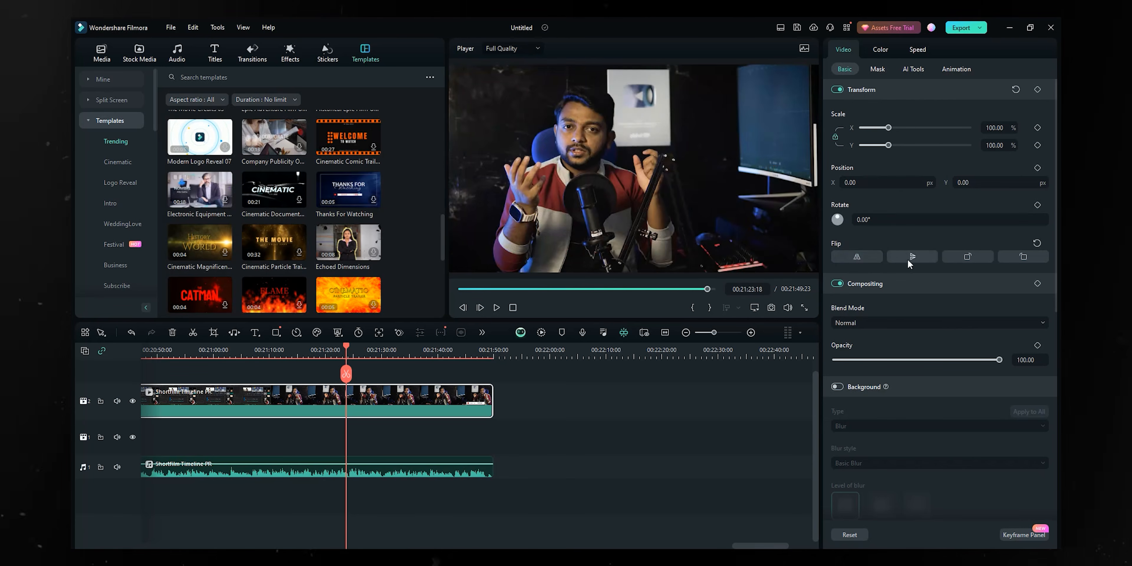
pyautogui.click(909, 260)
pyautogui.click(978, 259)
pyautogui.click(1010, 257)
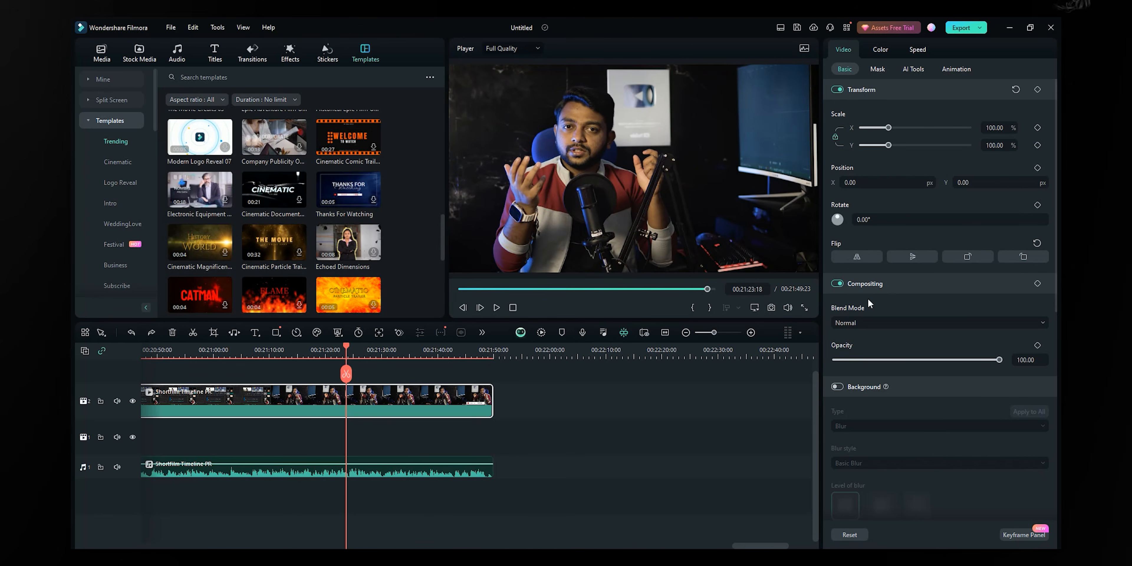
# - Look through the clip's blend modes while keeping Normal, and try a lower opacity before restoring it to 100
pyautogui.scroll(-1, 879, 303)
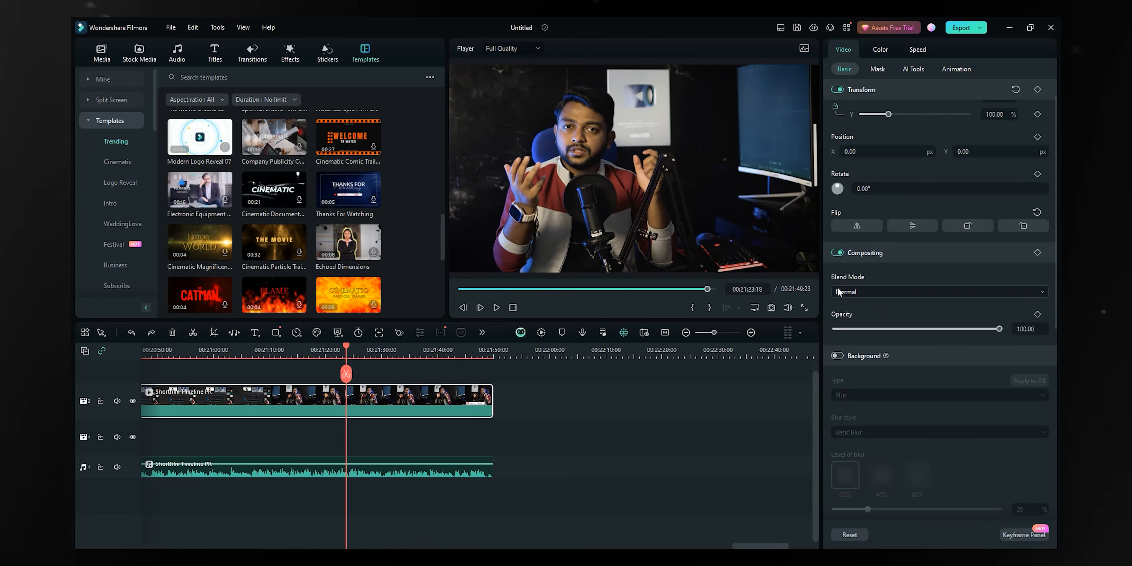
pyautogui.click(848, 291)
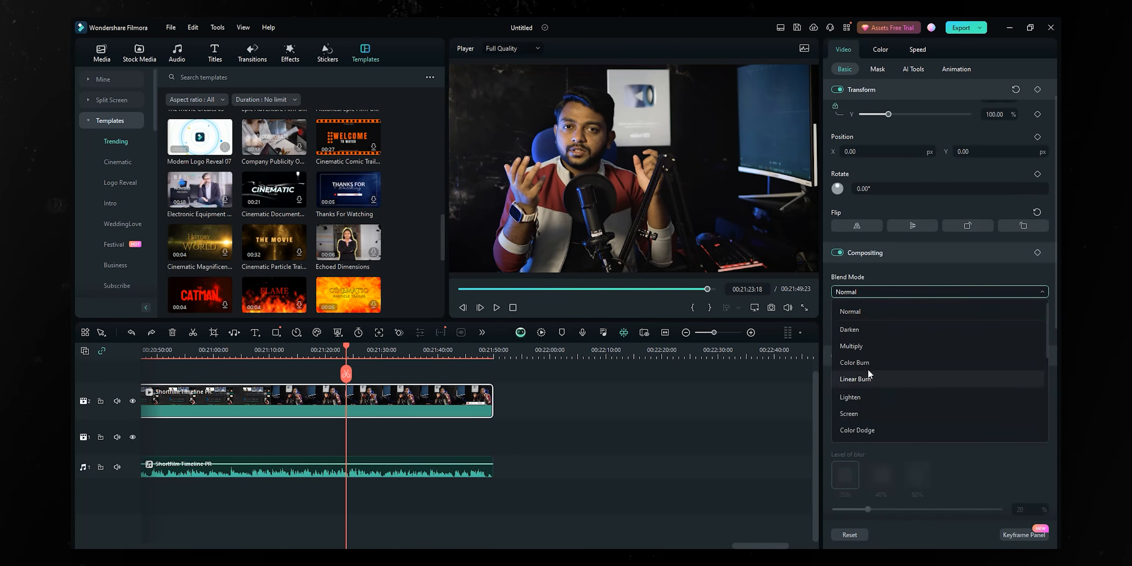
pyautogui.scroll(-3, 876, 345)
pyautogui.click(1006, 449)
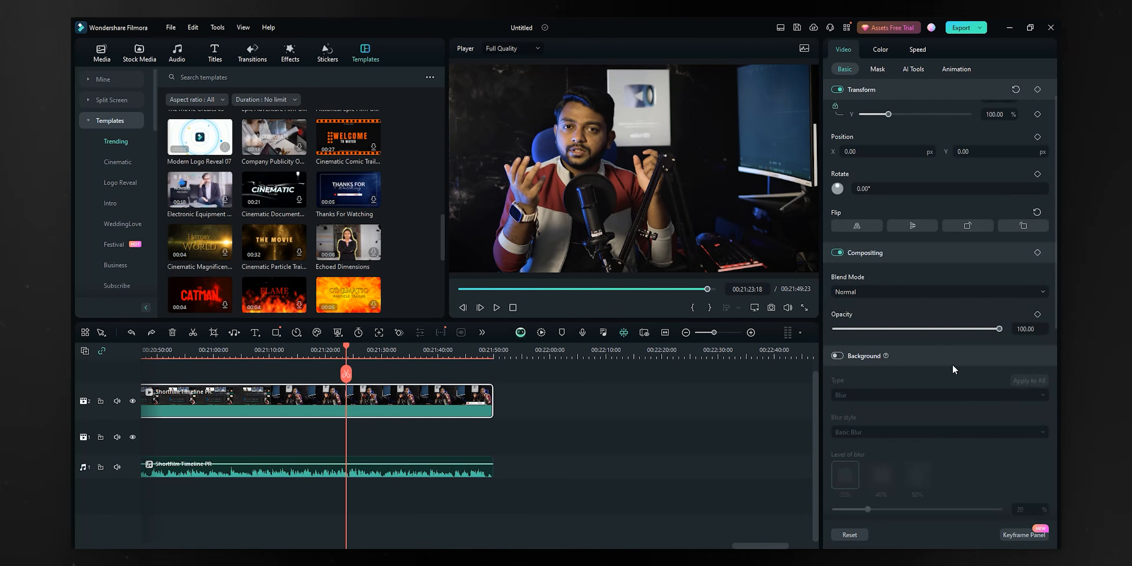
pyautogui.click(898, 329)
pyautogui.moveTo(899, 335); pyautogui.dragTo(1012, 322)
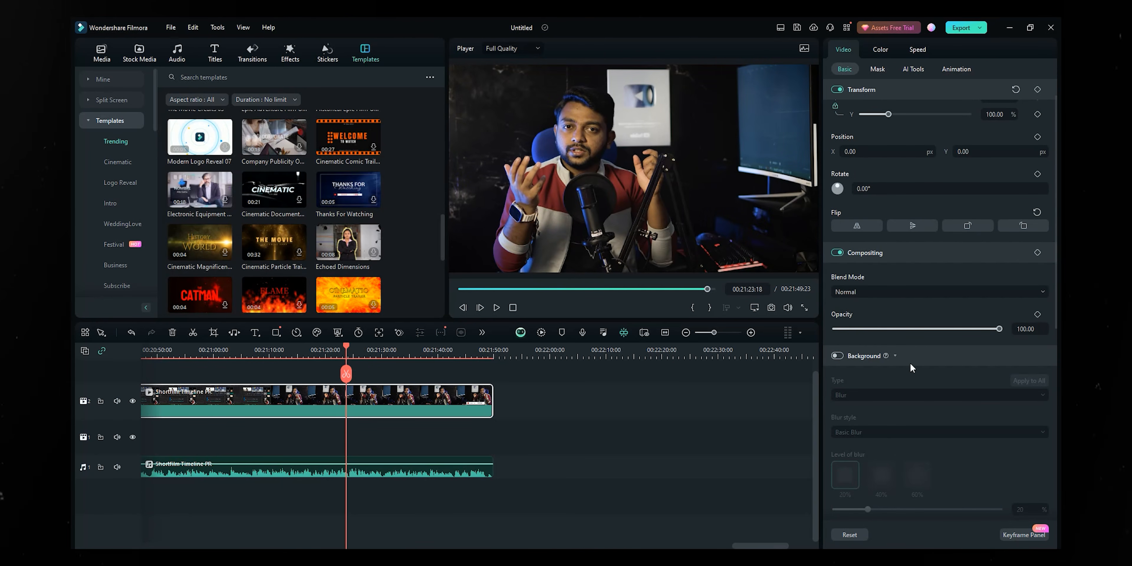
# - Turn on the clip's Background with type Blur, the Direction Blur style and a 40% level of blur
pyautogui.click(837, 355)
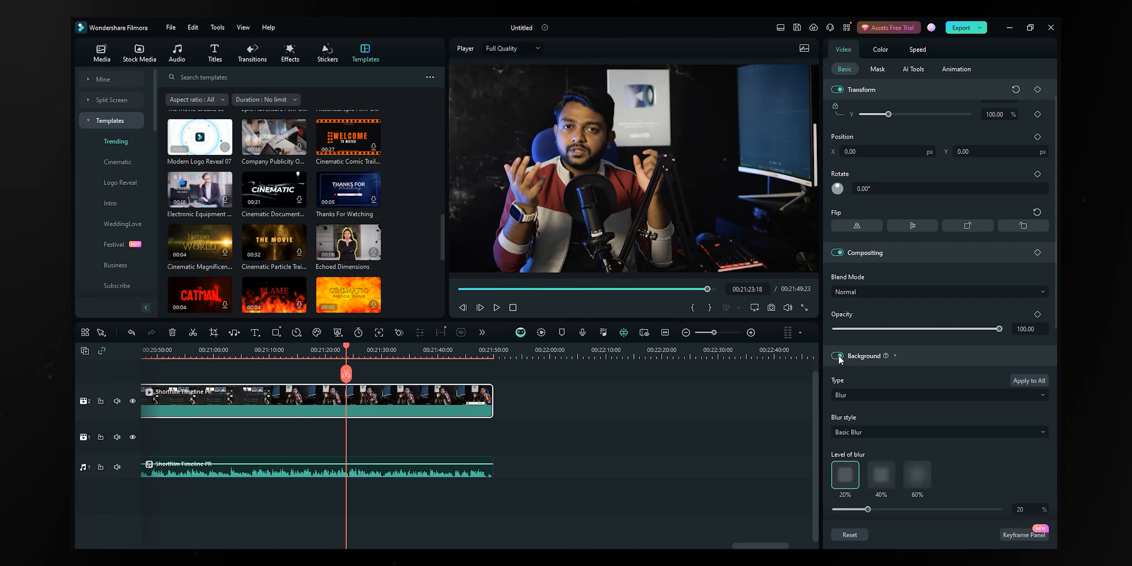
pyautogui.scroll(-1, 858, 365)
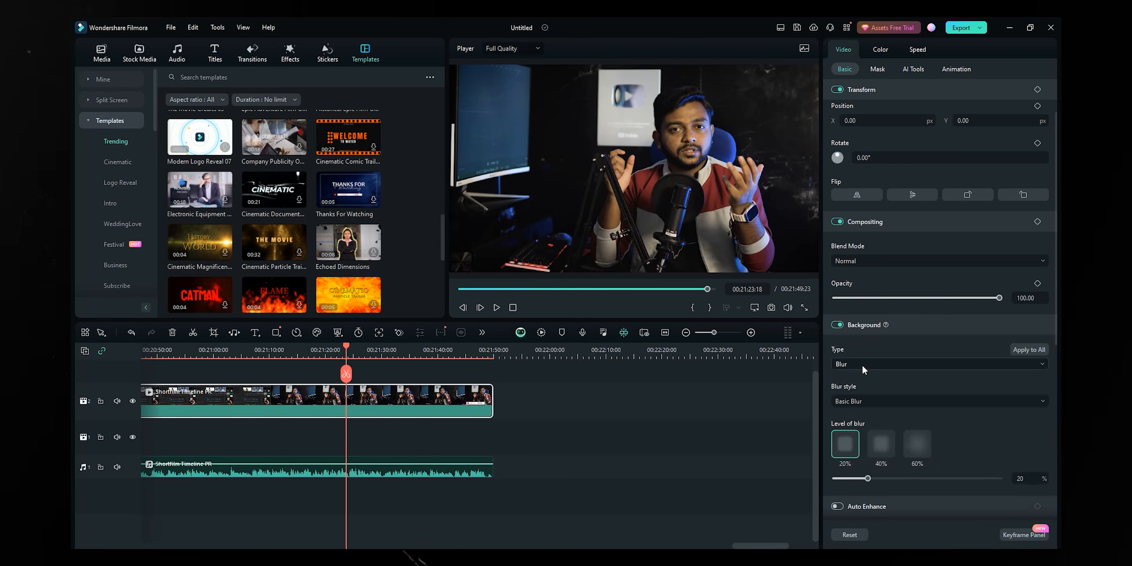
pyautogui.click(863, 365)
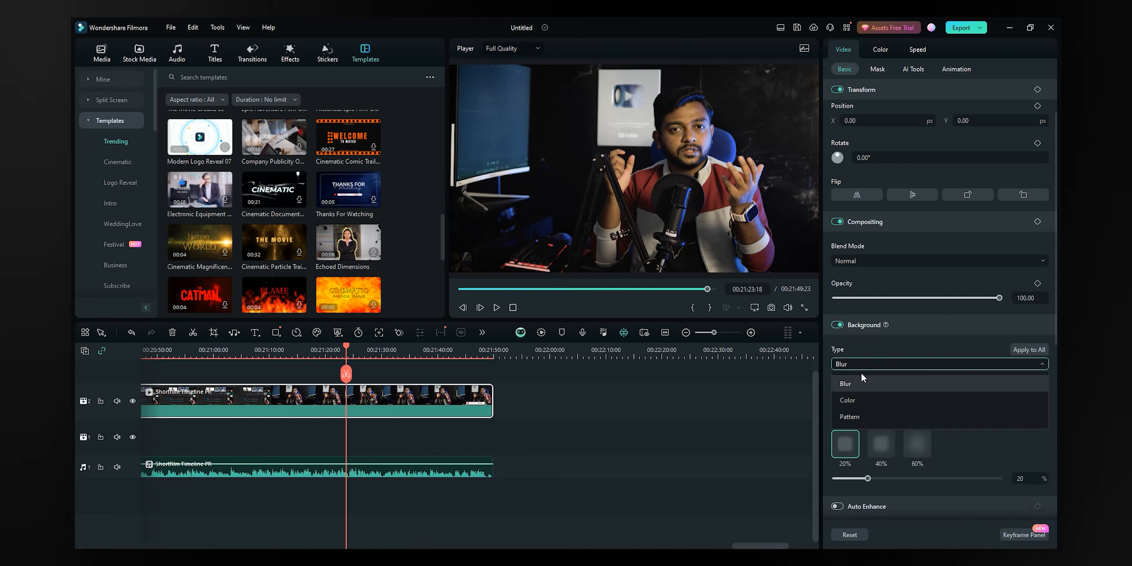
pyautogui.click(880, 381)
pyautogui.scroll(-1, 888, 378)
pyautogui.click(913, 369)
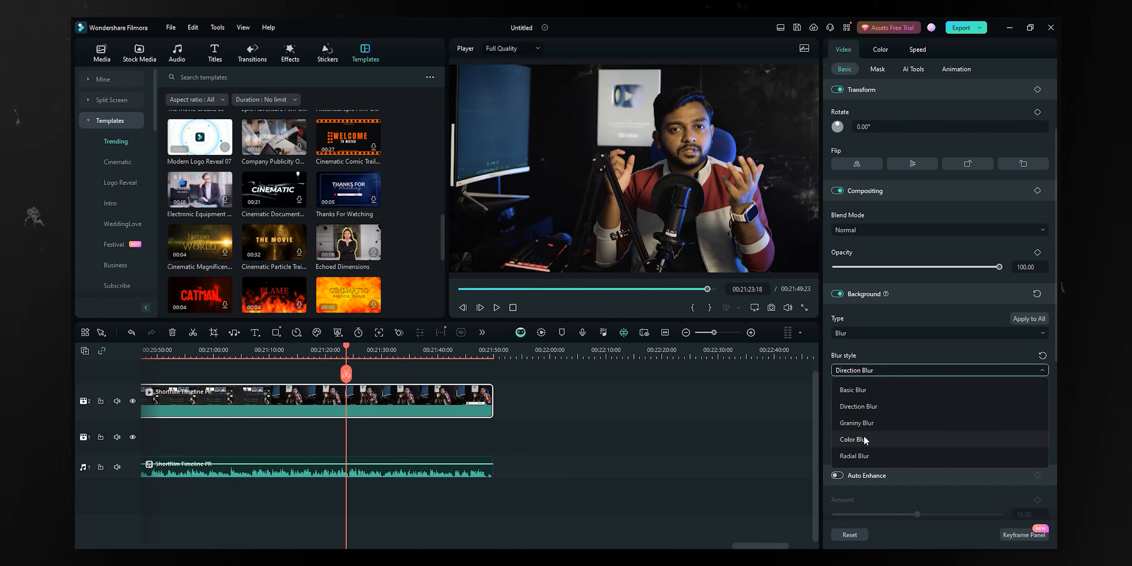
pyautogui.click(917, 371)
pyautogui.scroll(-2, 912, 373)
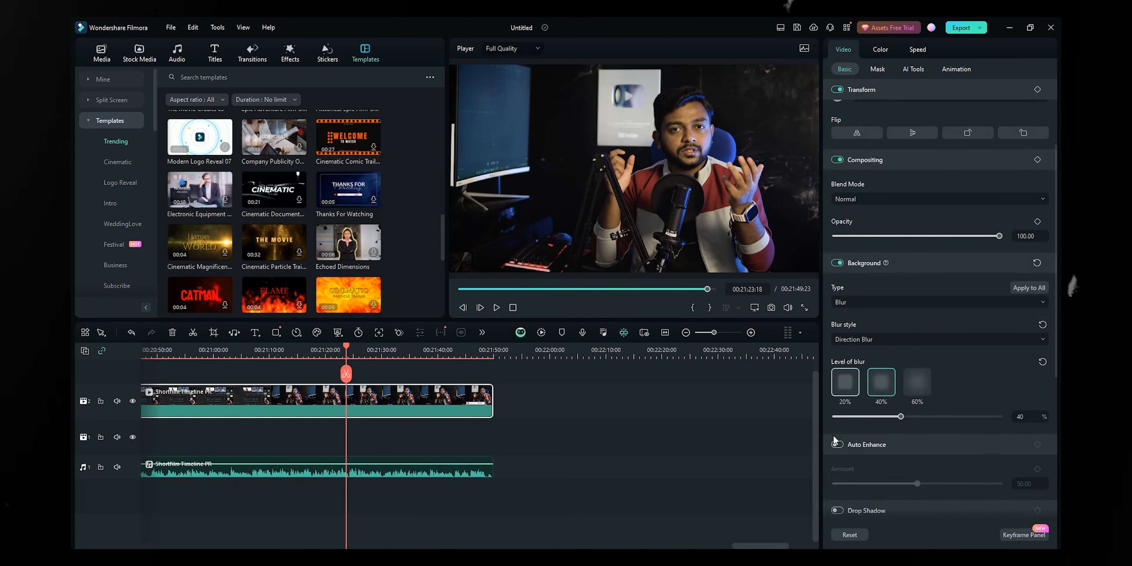
# - Turn on Auto Enhance for the clip and set its amount to 0
pyautogui.click(835, 414)
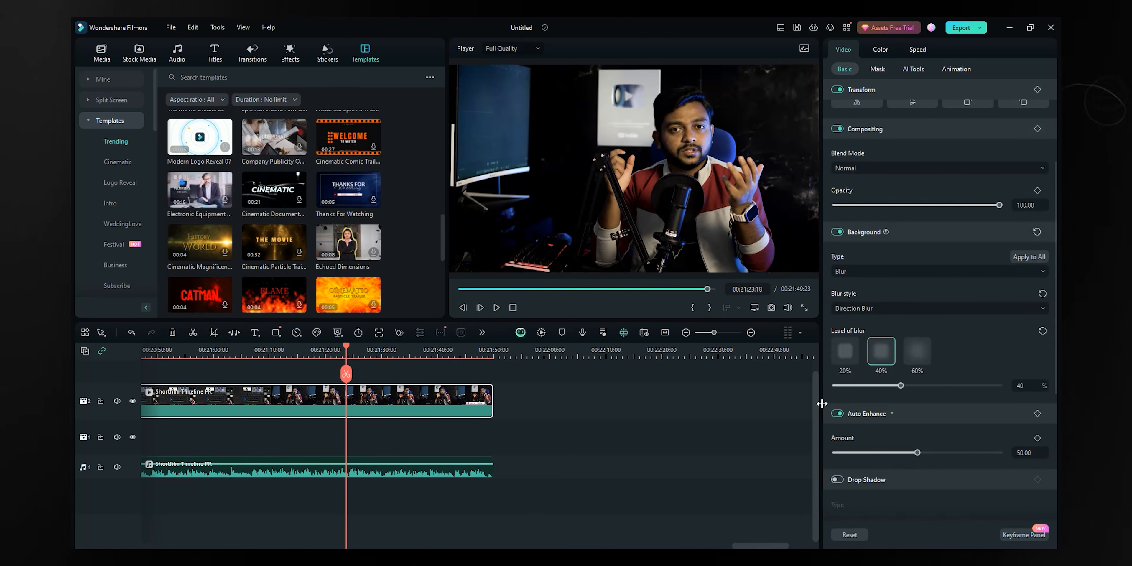
pyautogui.scroll(1, 1011, 473)
pyautogui.moveTo(917, 484); pyautogui.dragTo(833, 483)
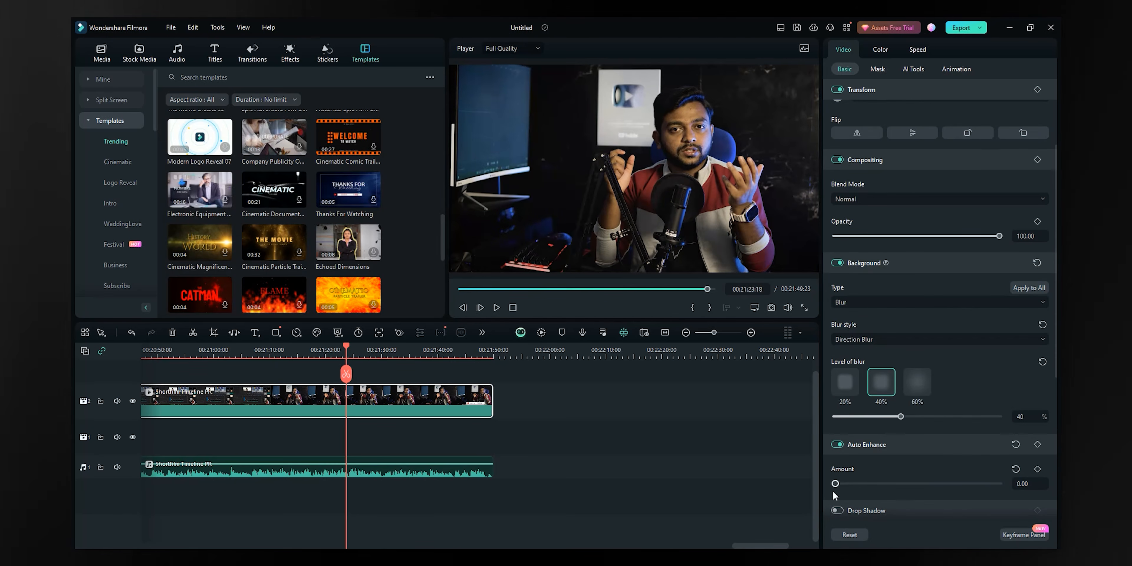
# - Turn on the clip's Drop Shadow, try the shadow types and choose Projection
pyautogui.scroll(-2, 865, 479)
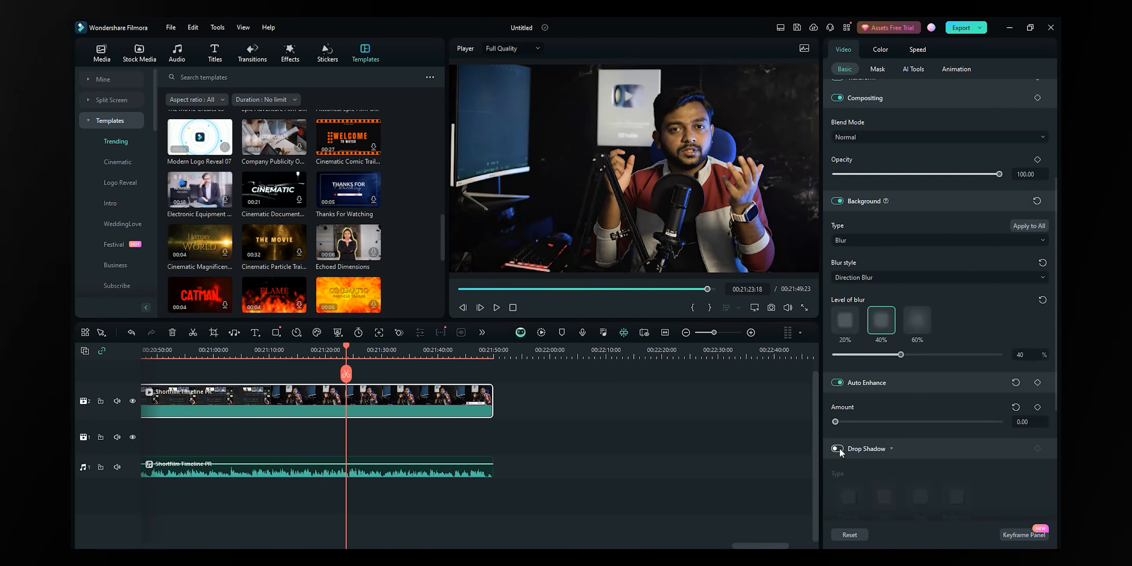
pyautogui.click(837, 448)
pyautogui.scroll(-2, 885, 454)
pyautogui.click(846, 441)
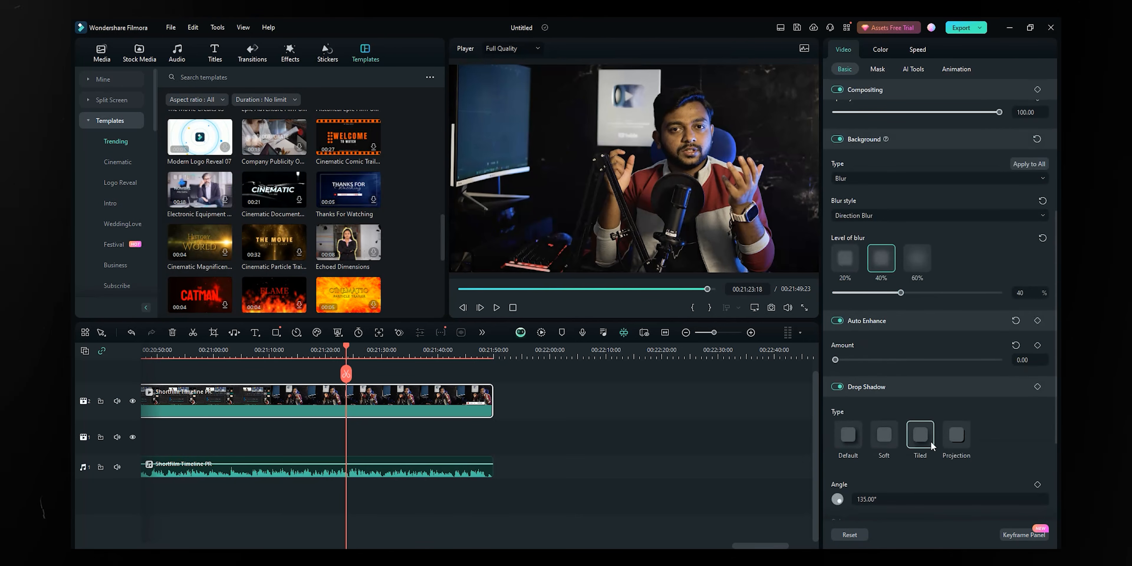
pyautogui.scroll(1, 930, 441)
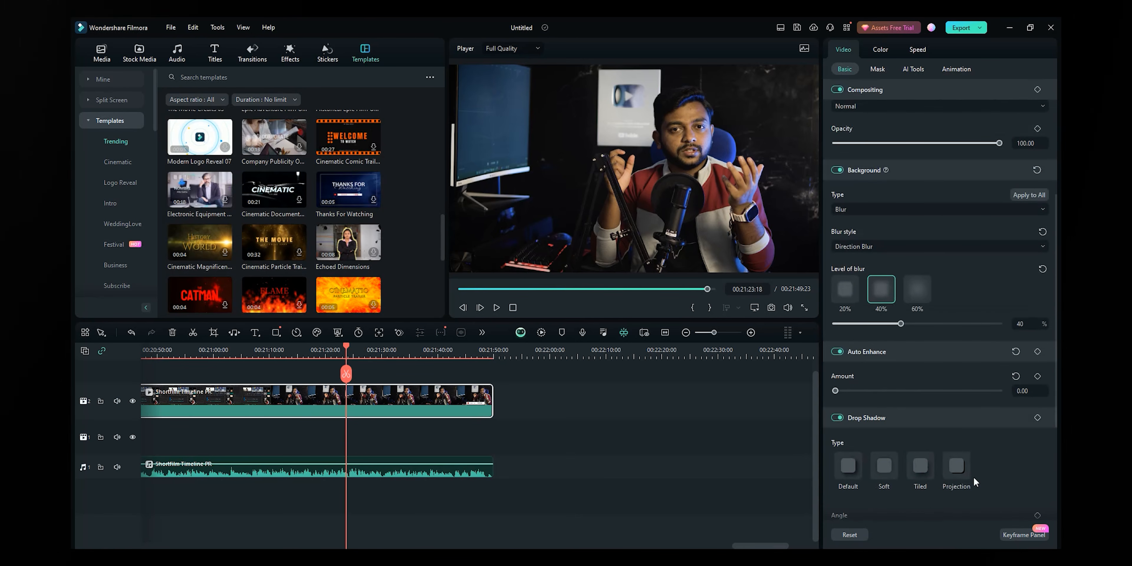
pyautogui.click(956, 473)
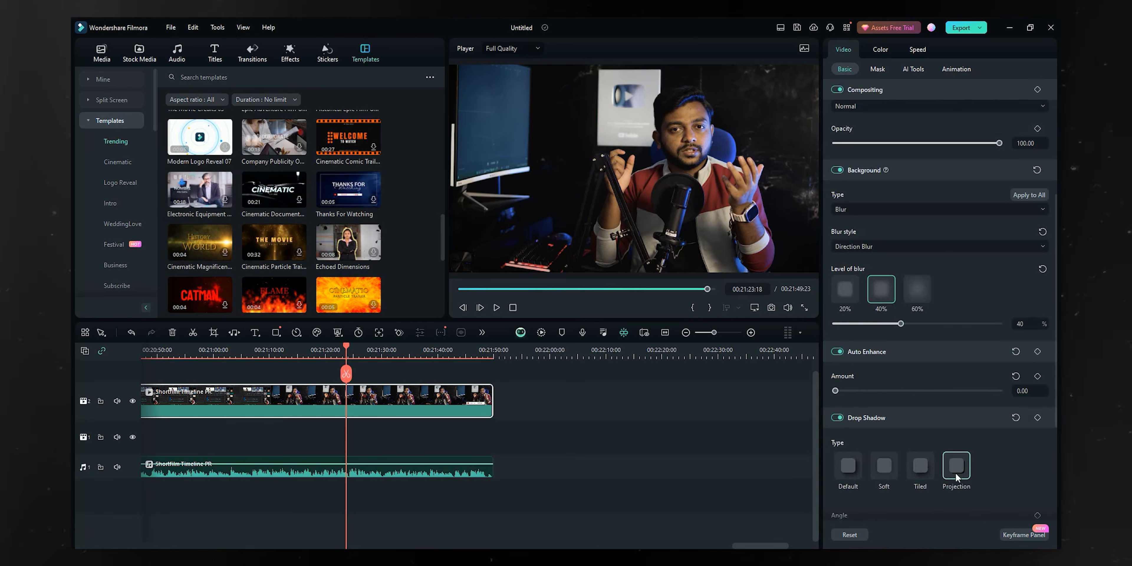
# - Set the drop shadow's angle to 121° and look at its color choices
pyautogui.scroll(-4, 937, 464)
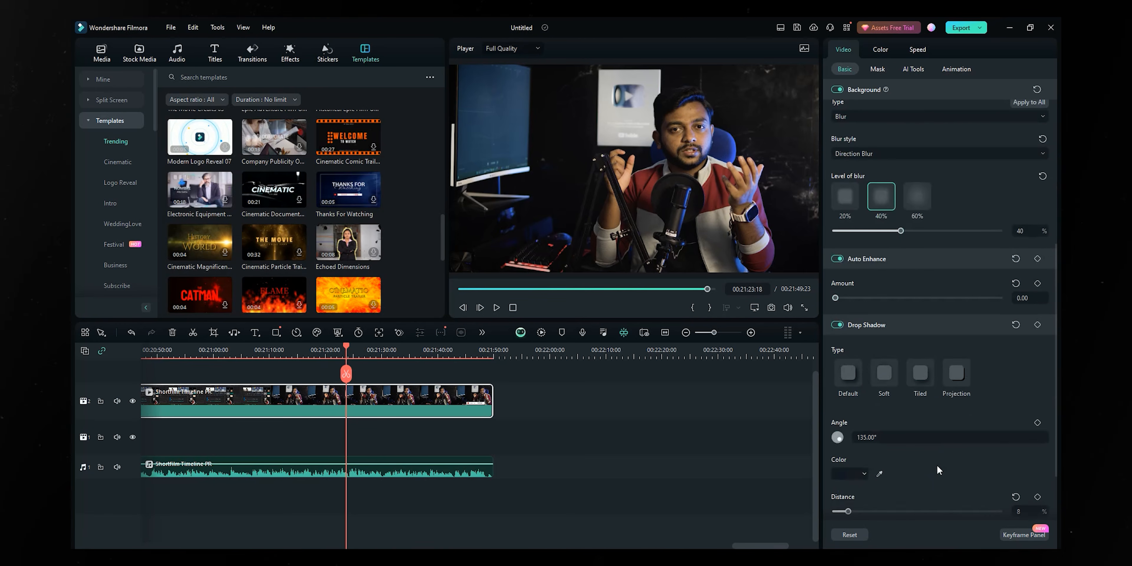
pyautogui.moveTo(862, 377); pyautogui.dragTo(950, 377)
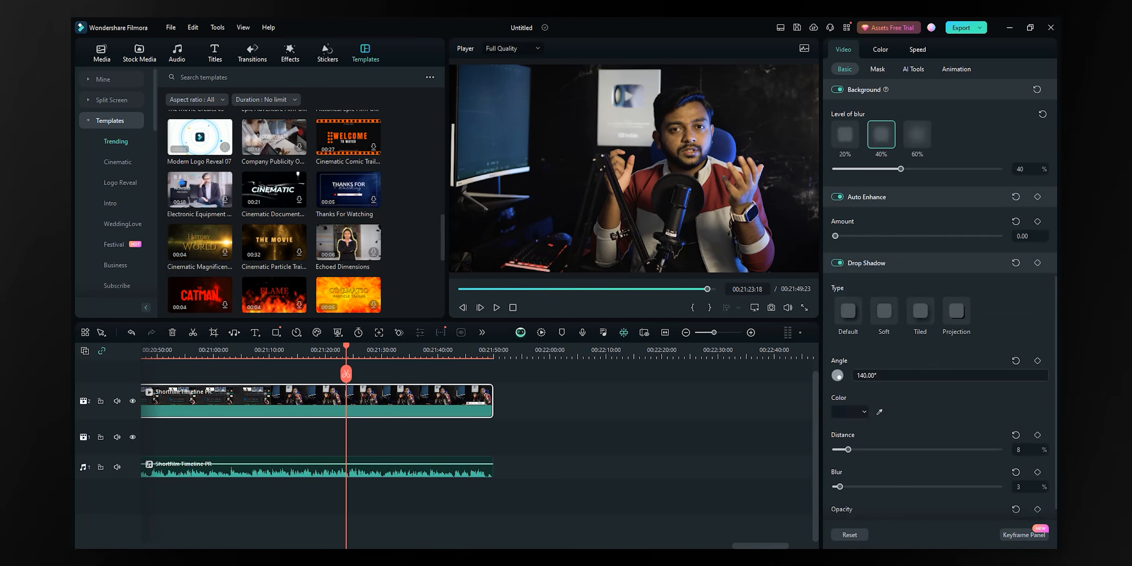
pyautogui.click(867, 411)
pyautogui.click(961, 409)
pyautogui.scroll(-1, 934, 428)
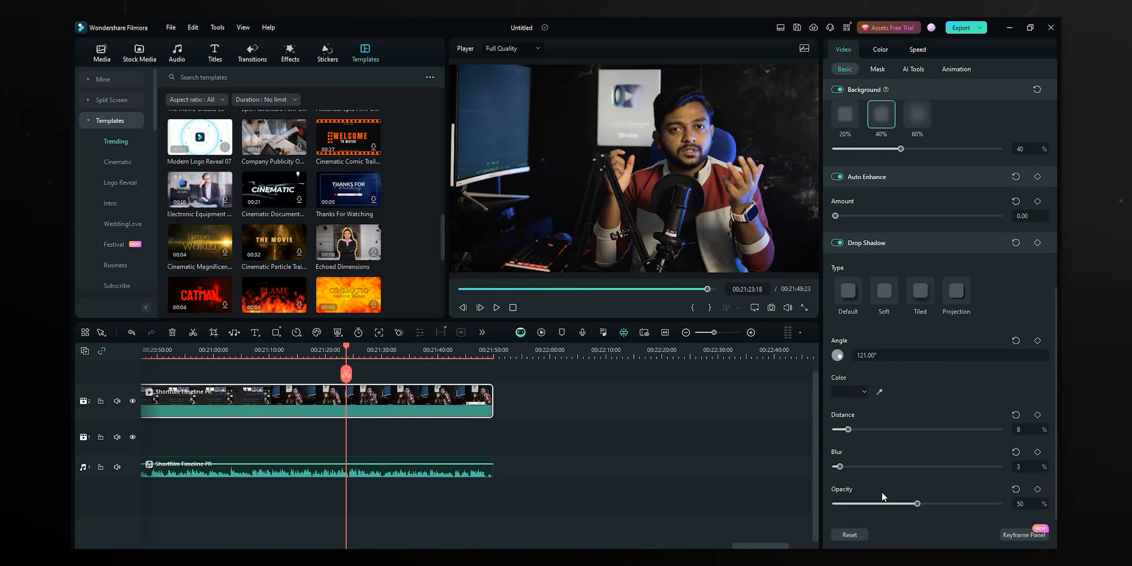
# - Try an ellipse mask placed over the speaker's face at about X 307.95, Y 243, with a higher blur strength
pyautogui.scroll(6, 914, 338)
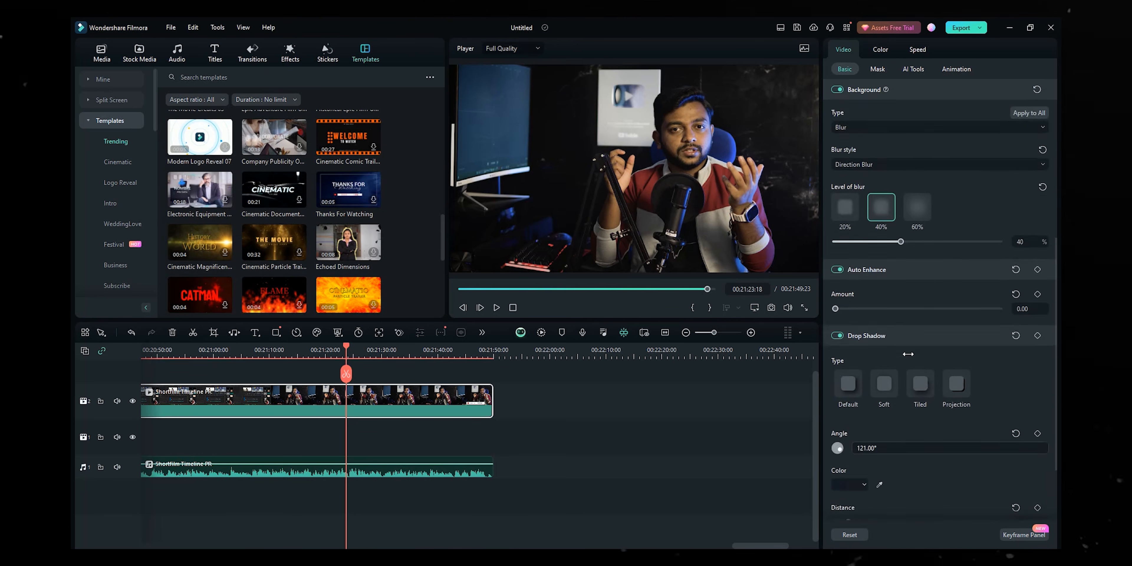
pyautogui.click(880, 73)
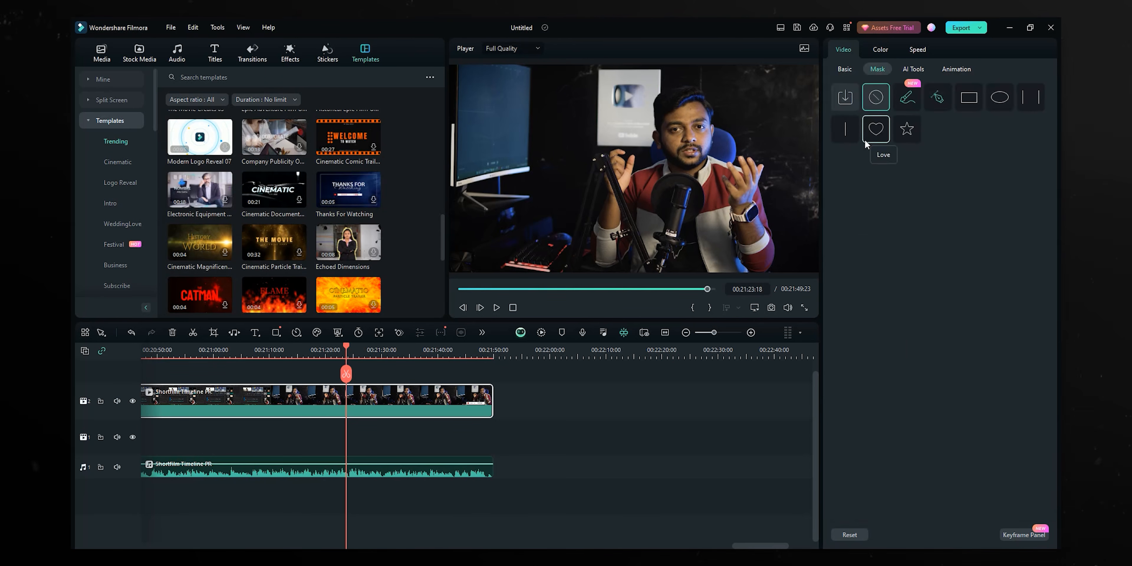
pyautogui.click(995, 97)
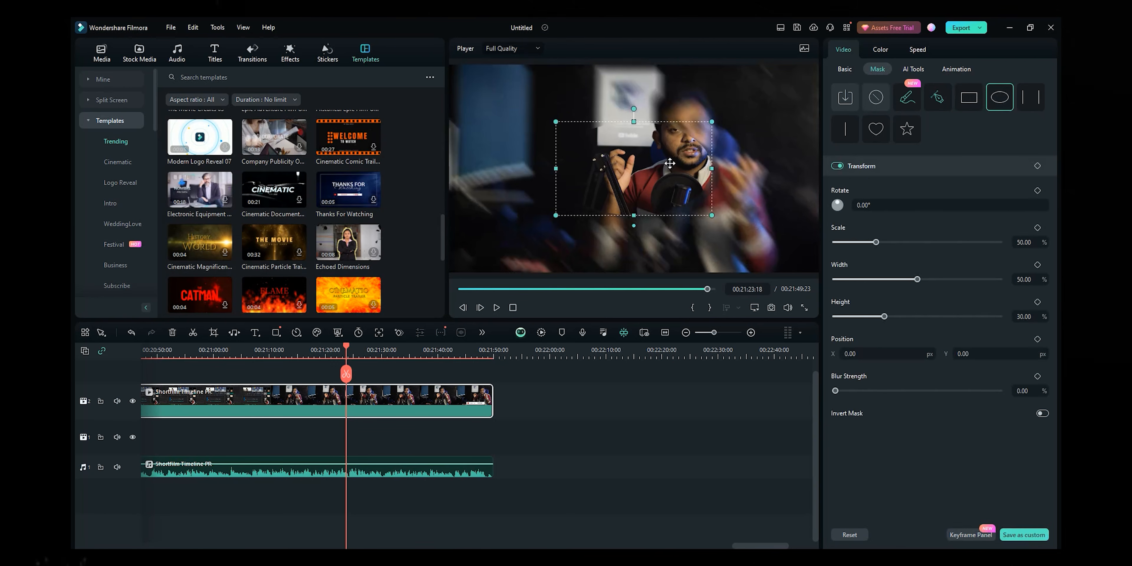
pyautogui.moveTo(700, 130); pyautogui.dragTo(726, 121)
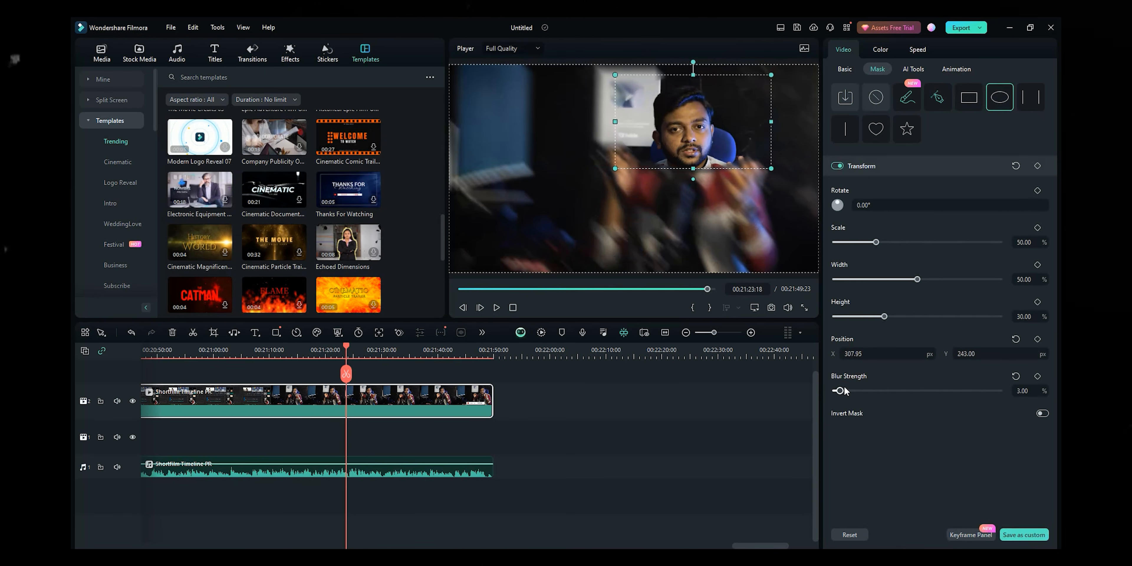
pyautogui.moveTo(839, 390); pyautogui.dragTo(900, 390)
pyautogui.click(503, 399)
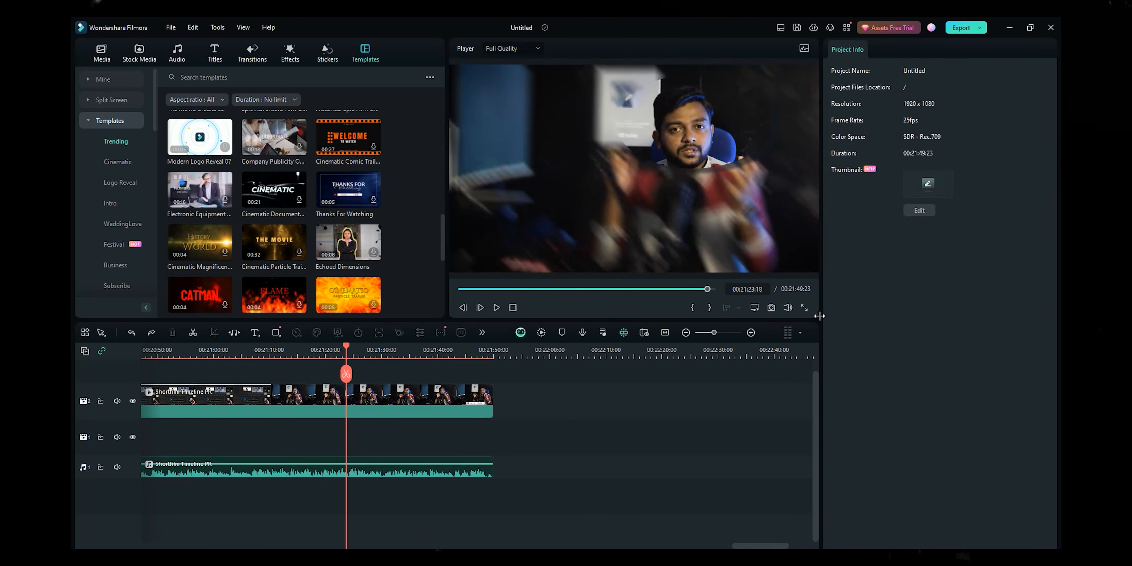
pyautogui.click(457, 401)
pyautogui.click(875, 130)
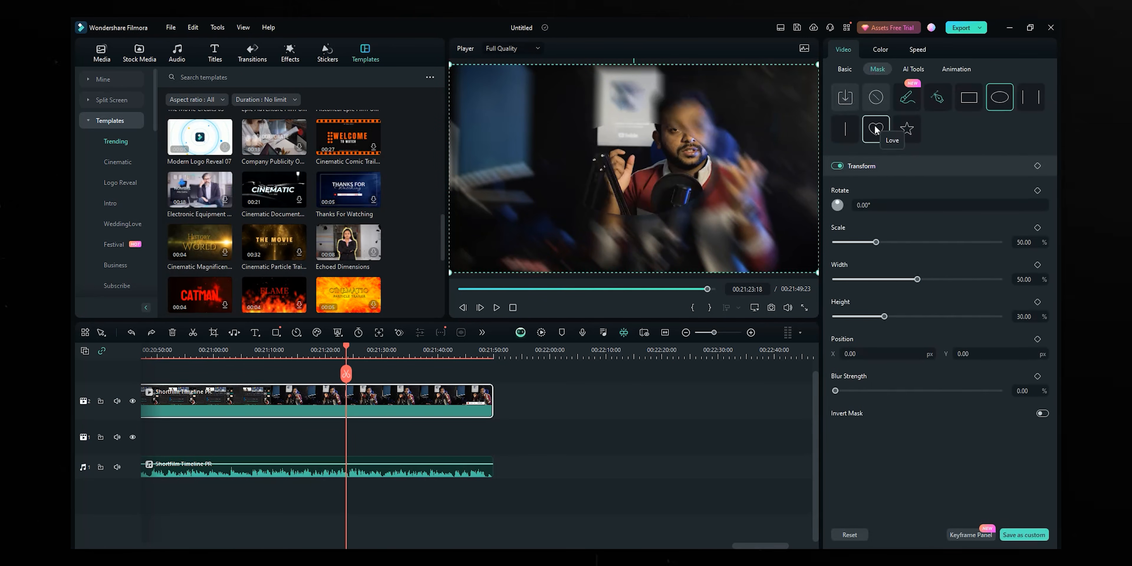
# - Try the Chroma Key and AI Portrait tools on the clip, and turn both off again
pyautogui.click(914, 70)
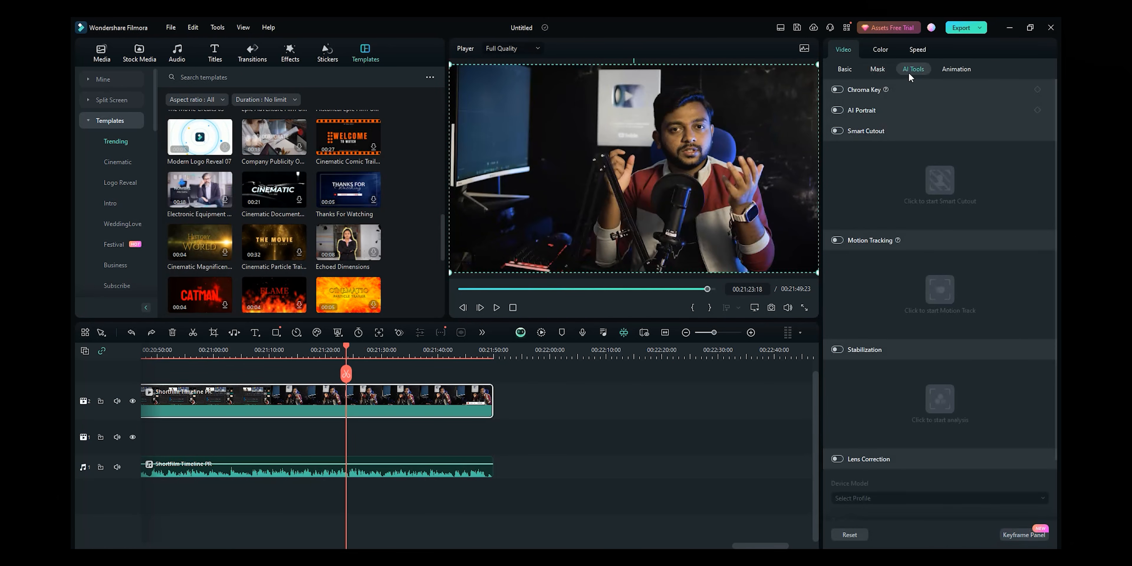
pyautogui.click(838, 90)
pyautogui.click(838, 90)
pyautogui.click(850, 90)
pyautogui.click(837, 110)
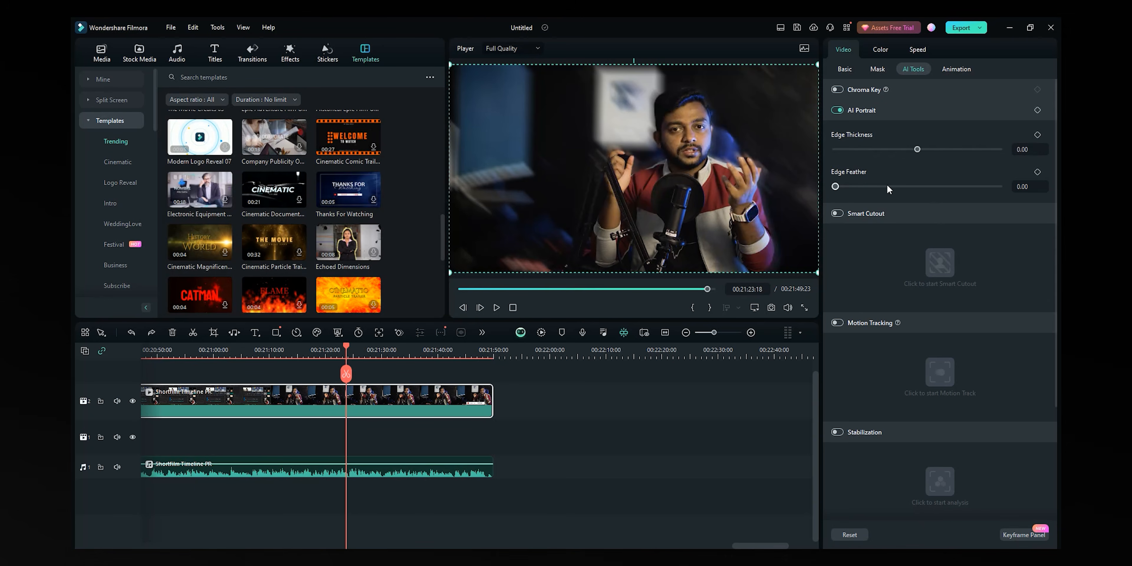
pyautogui.click(837, 110)
# - Try a Smart Cutout of the speaker by brushing over him, save the cutout, and undo it on the clip
pyautogui.click(838, 214)
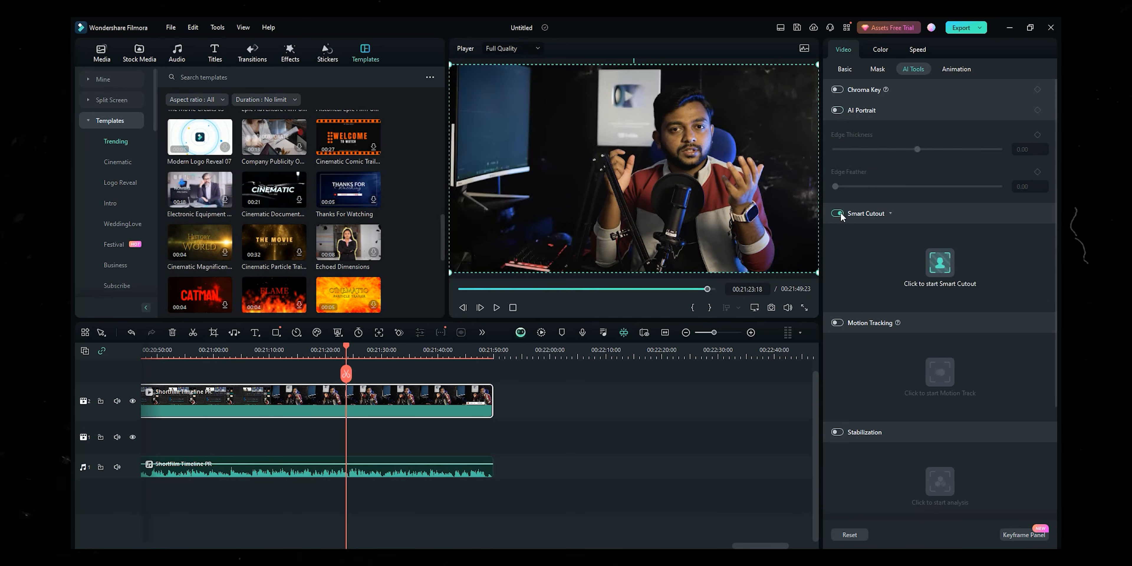
pyautogui.click(946, 263)
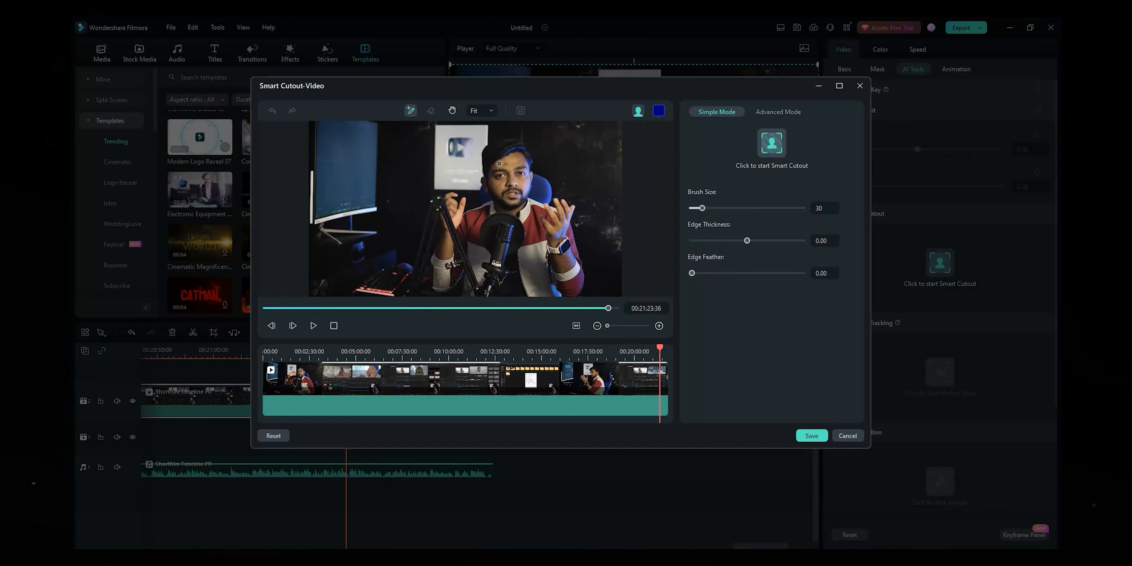
pyautogui.moveTo(501, 208)
pyautogui.mouseDown()
pyautogui.moveTo(495, 241)
pyautogui.moveTo(483, 224)
pyautogui.moveTo(455, 245)
pyautogui.mouseUp()
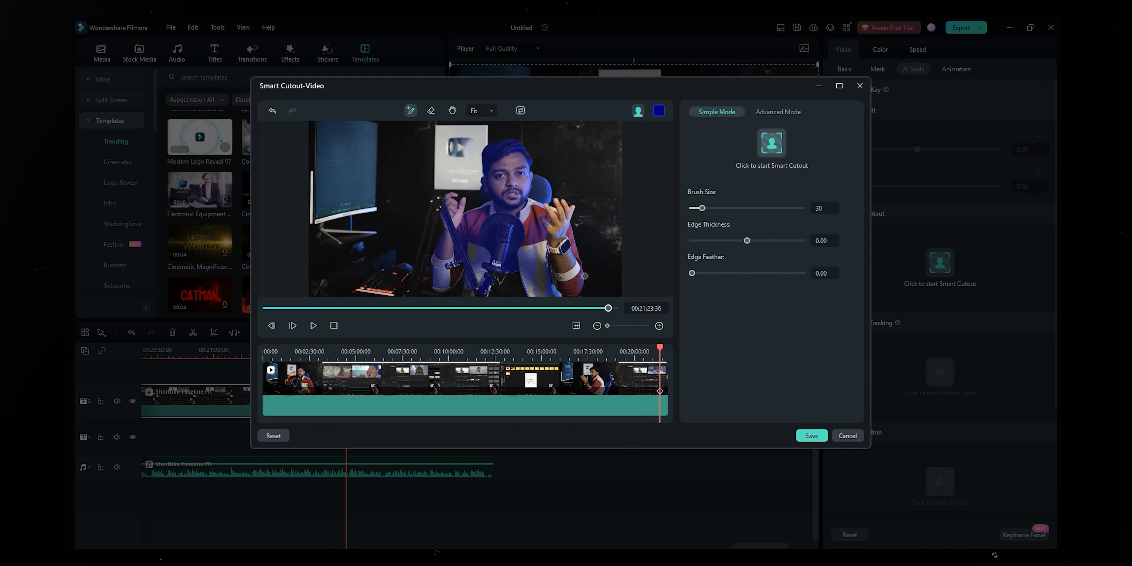
pyautogui.click(812, 436)
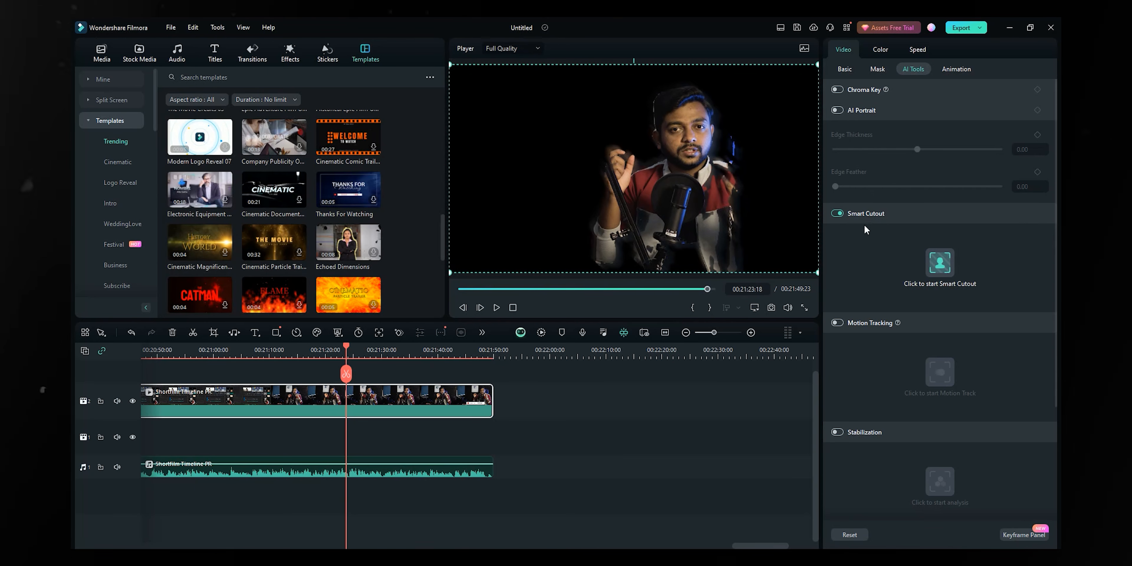
pyautogui.hotkey('ctrl', 'z')
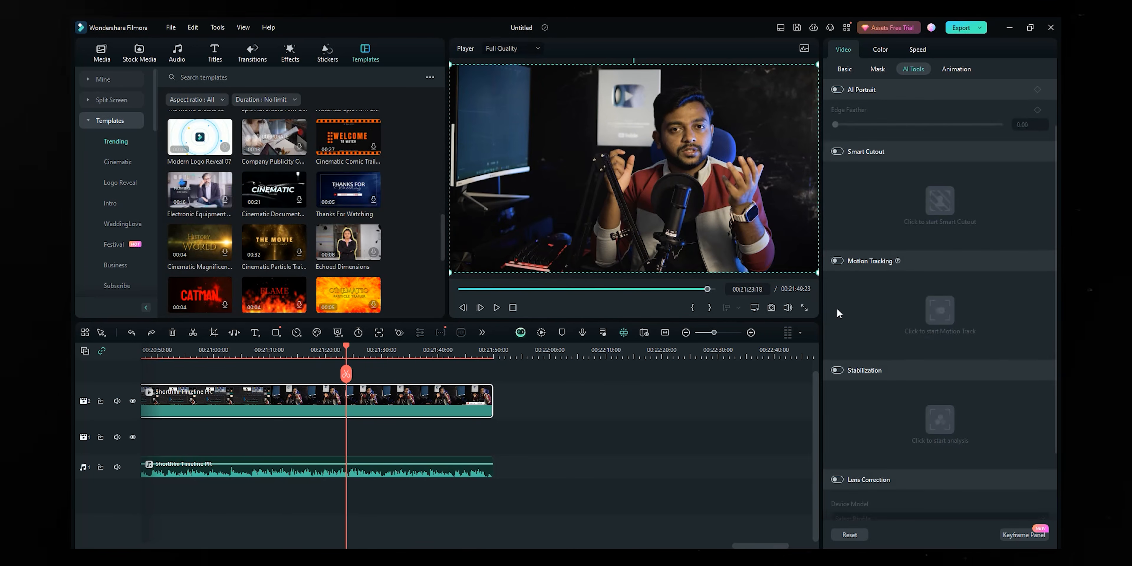
# - Try turning on the clip's Stabilization tool and switch it off again without running the analysis
pyautogui.scroll(-2, 837, 314)
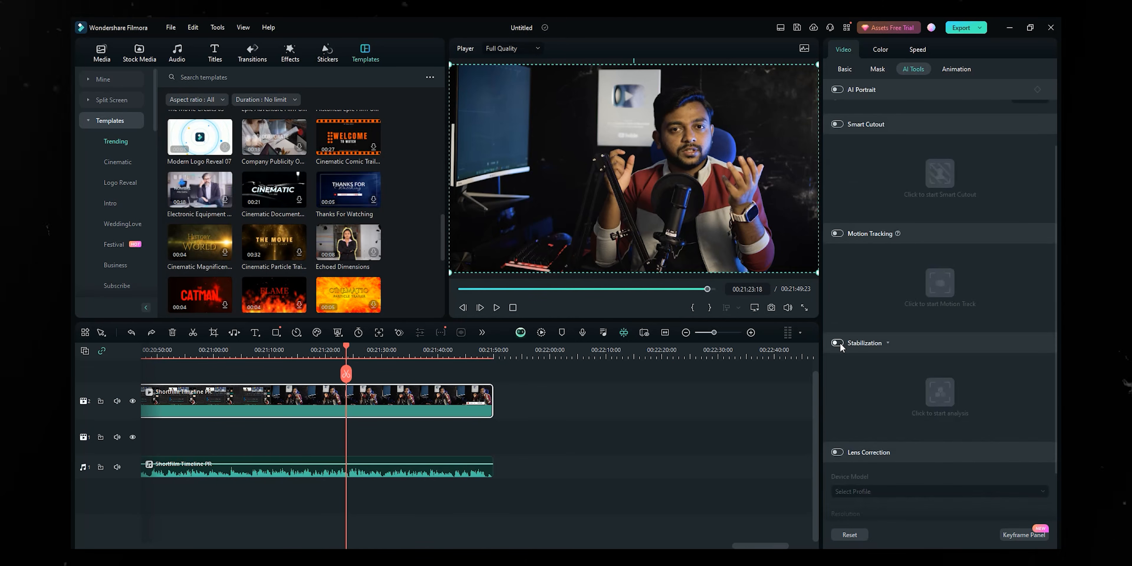
pyautogui.click(838, 343)
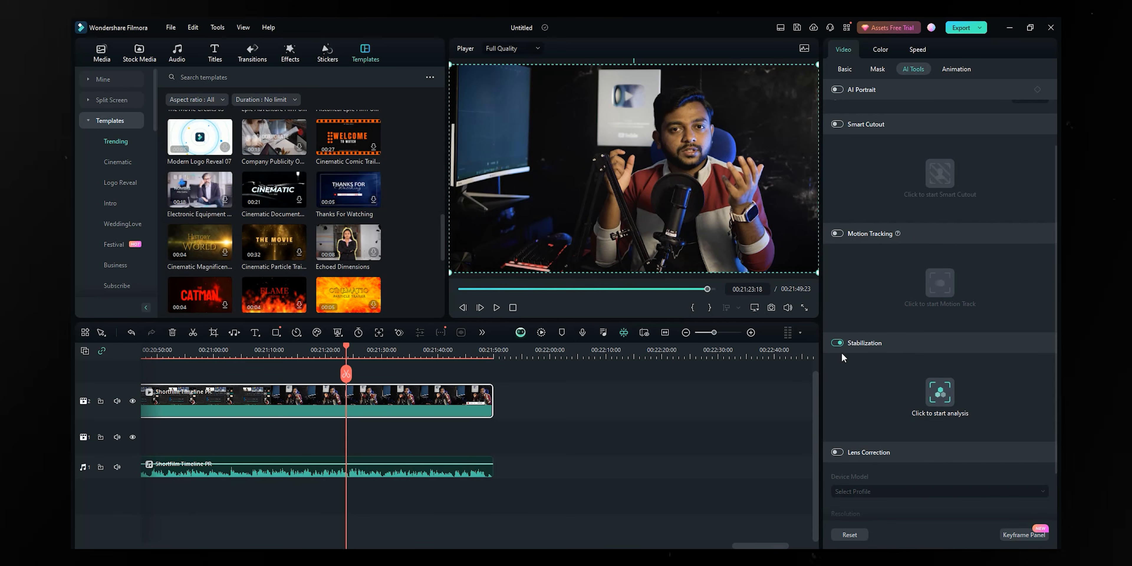
pyautogui.click(838, 343)
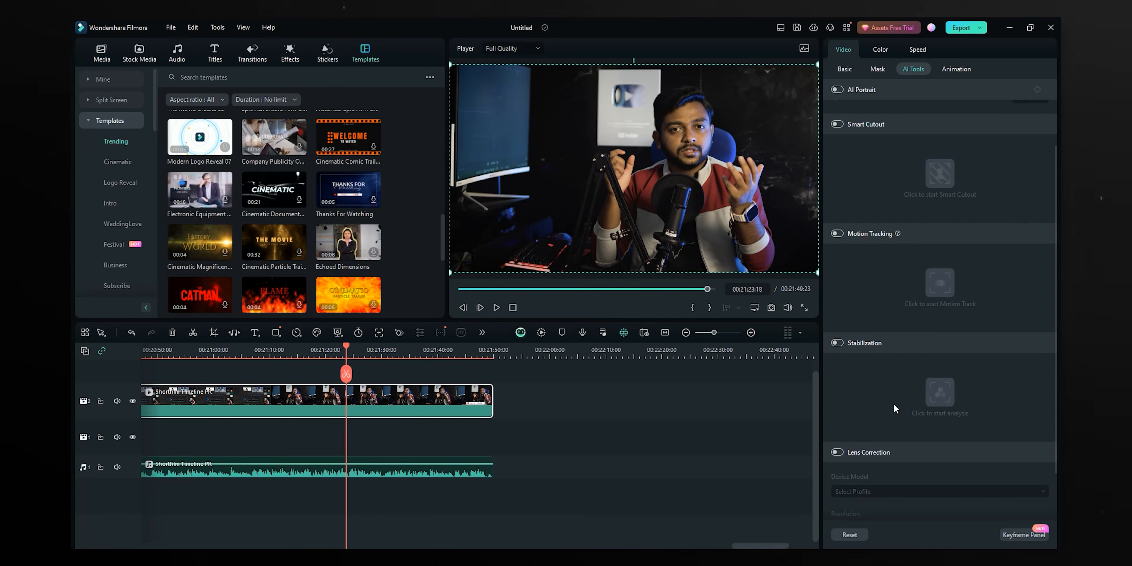
# - Turn on Lens Correction for the clip and look through the available camera device profiles
pyautogui.scroll(-2, 916, 458)
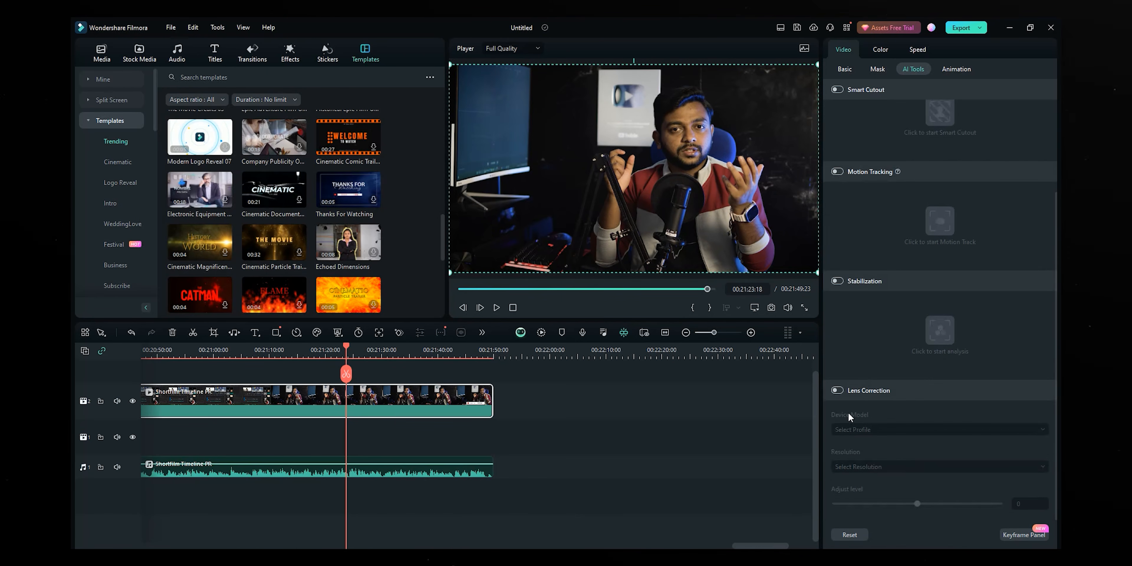
pyautogui.click(839, 391)
pyautogui.click(874, 429)
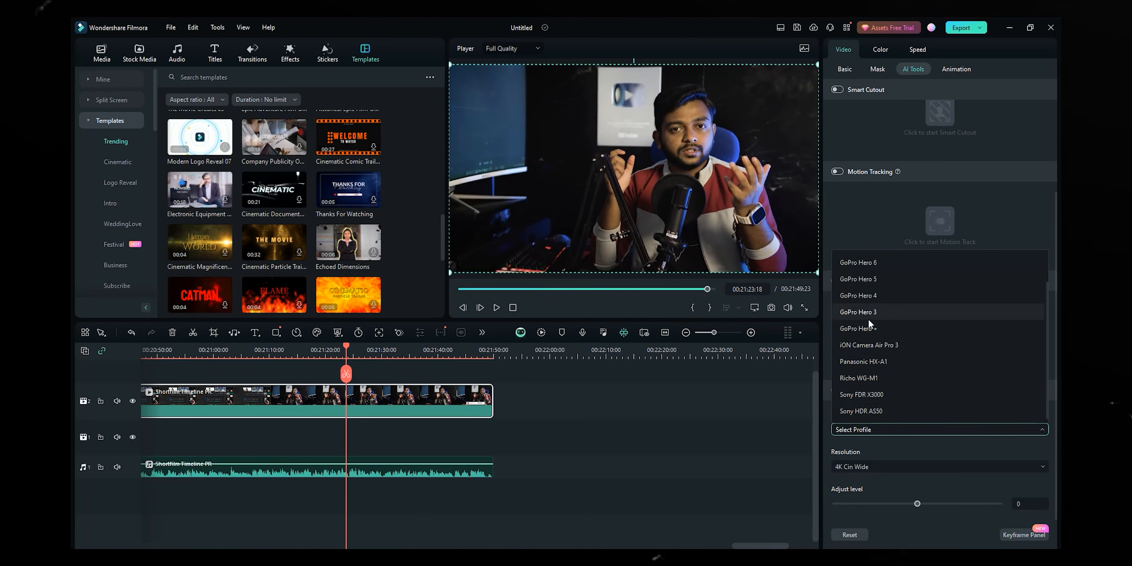
pyautogui.click(868, 345)
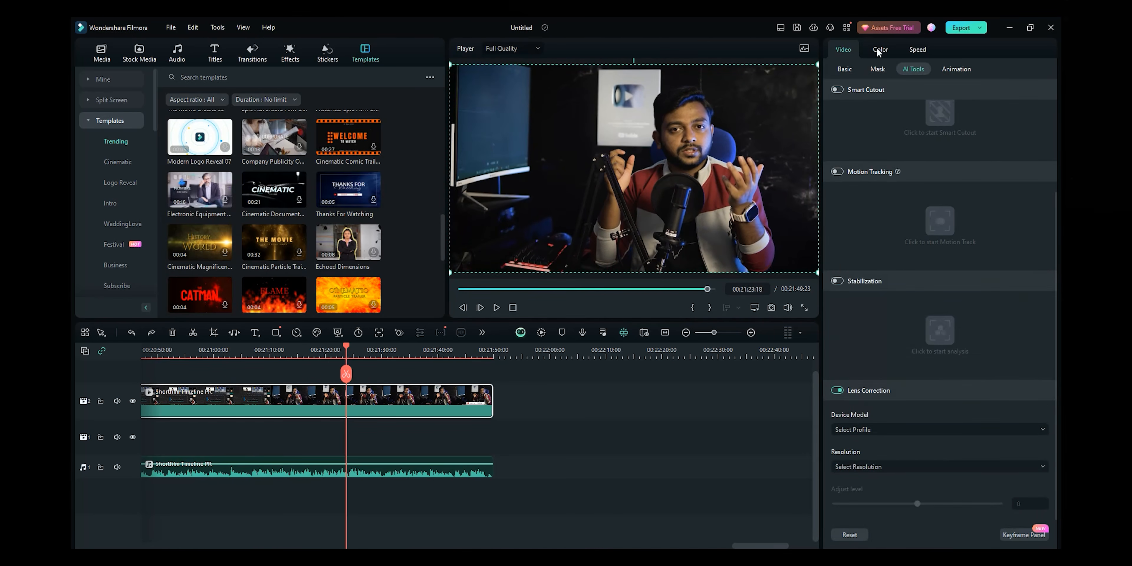
# - Try default color presets such as Cool on the clip and undo them
pyautogui.click(881, 50)
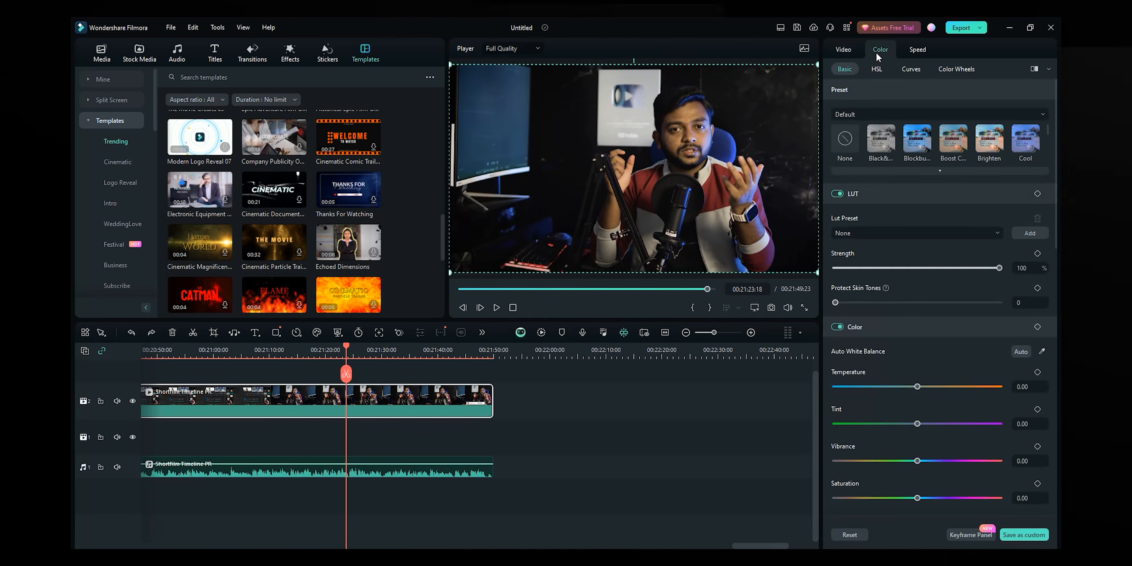
pyautogui.click(923, 138)
pyautogui.click(989, 140)
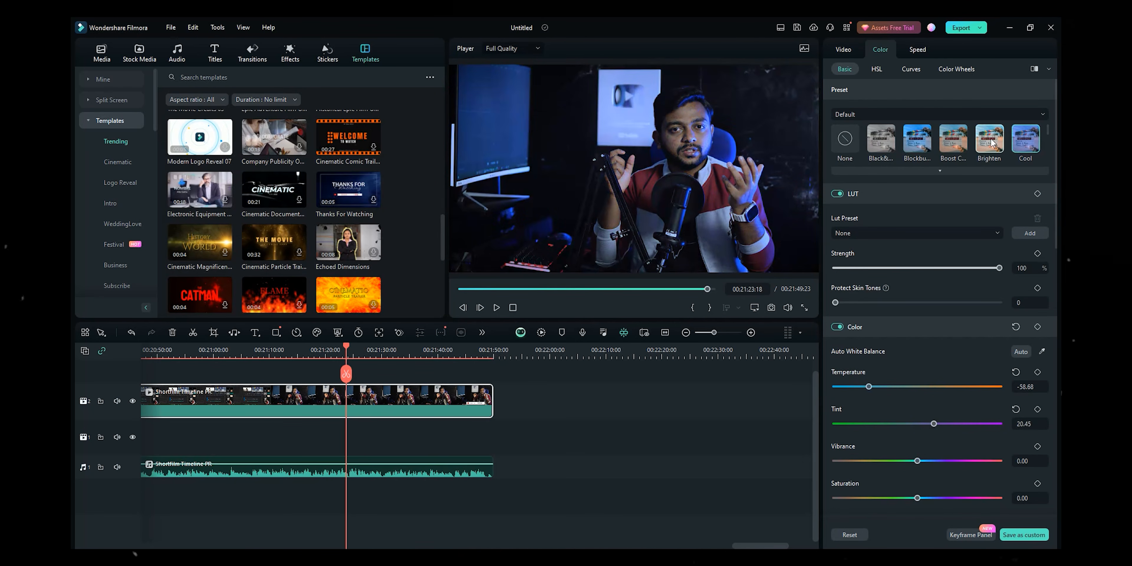
pyautogui.hotkey('ctrl', 'z')
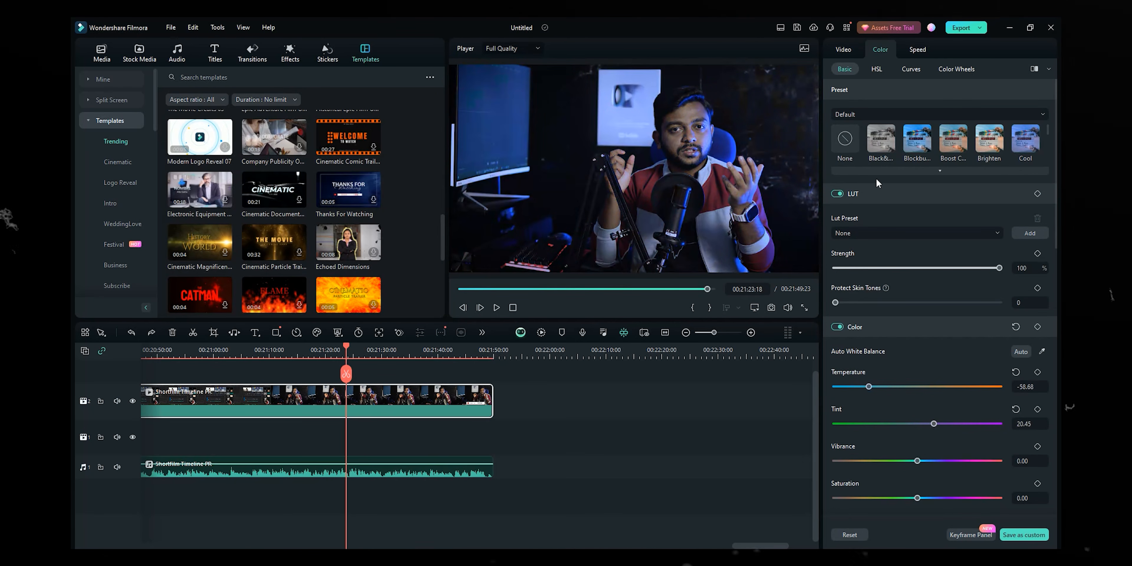
pyautogui.hotkey('ctrl', 'z')
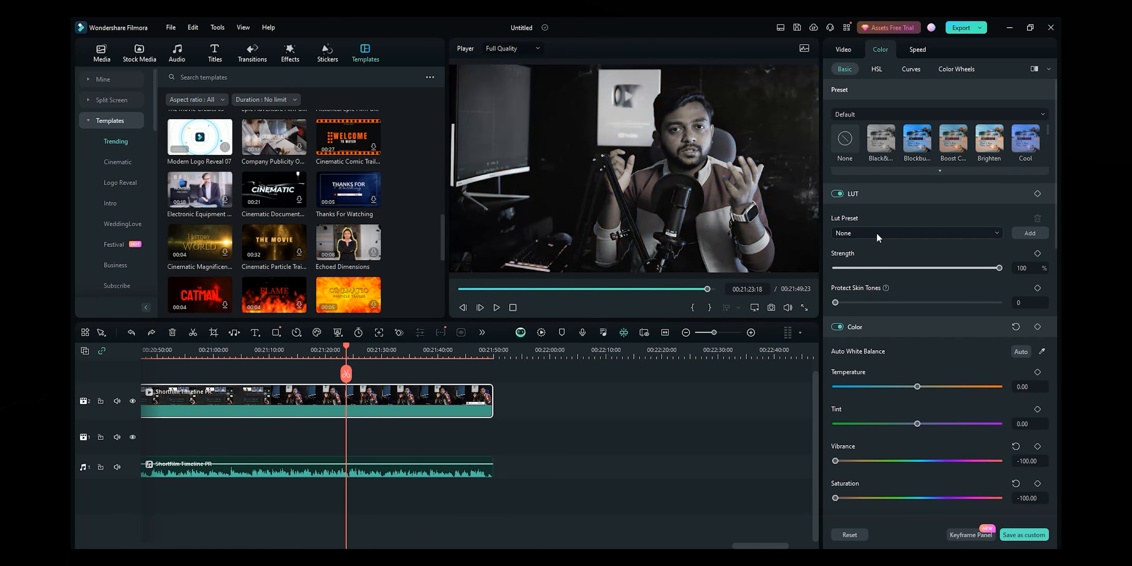
# - Preview the built-in LUT presets on the clip and look at the CUBE files available for adding custom LUTs
pyautogui.click(854, 233)
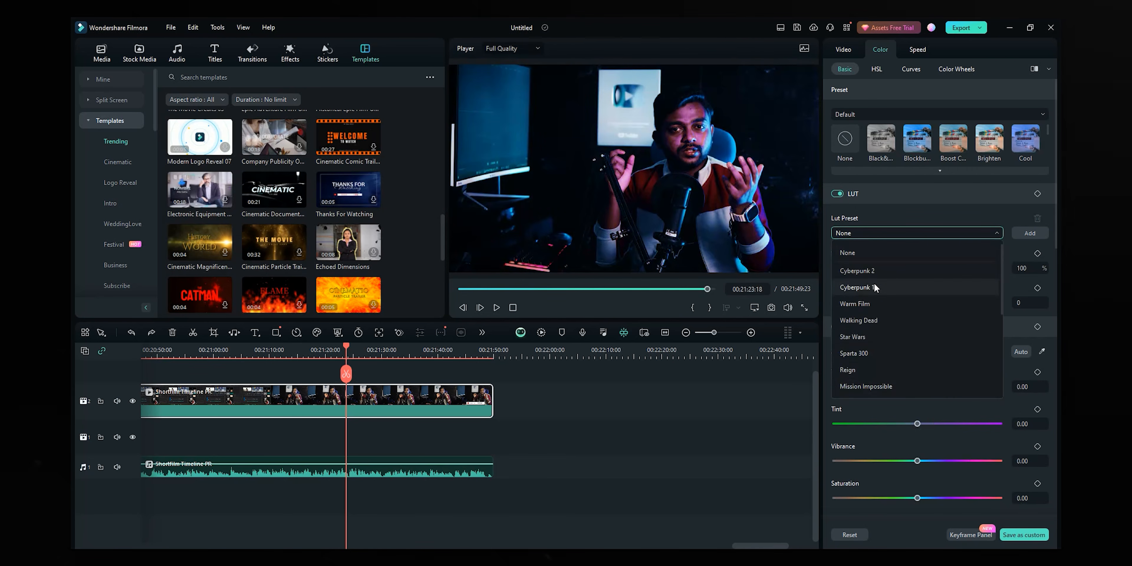
pyautogui.scroll(-3, 869, 359)
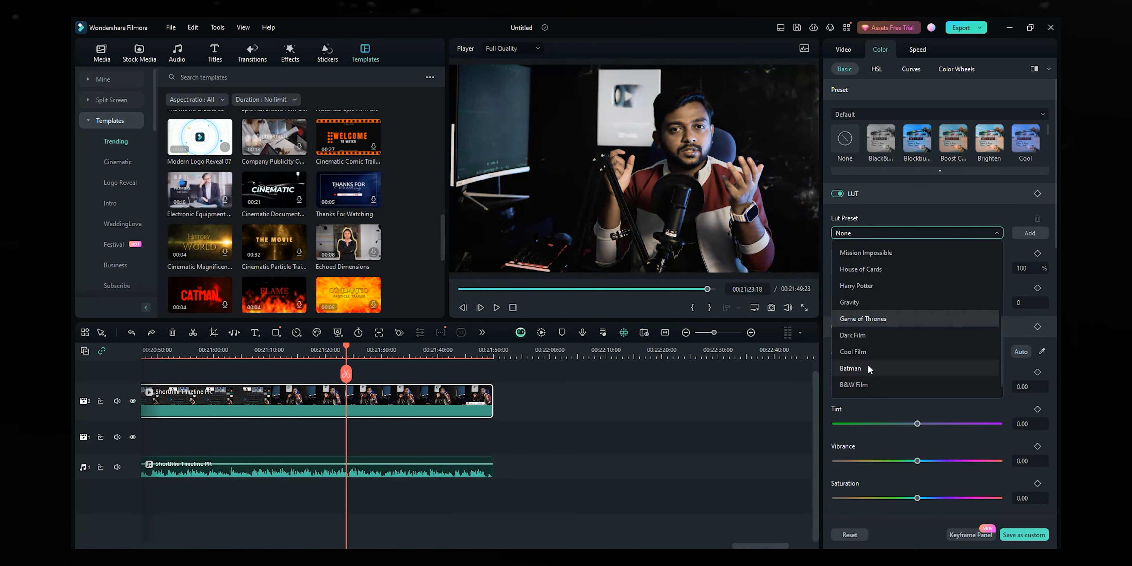
pyautogui.click(897, 222)
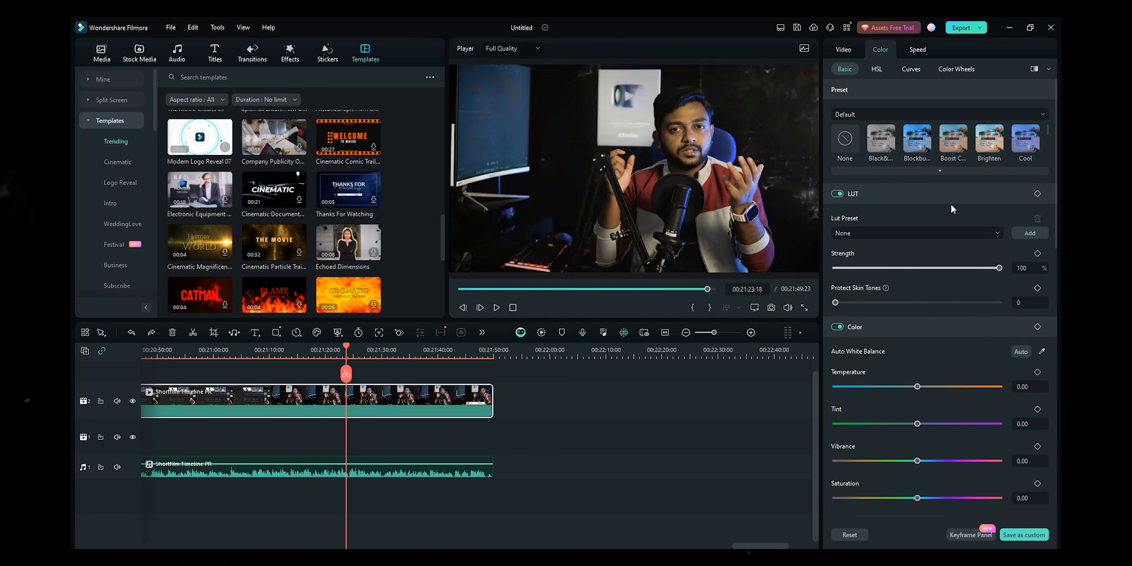
pyautogui.click(1029, 232)
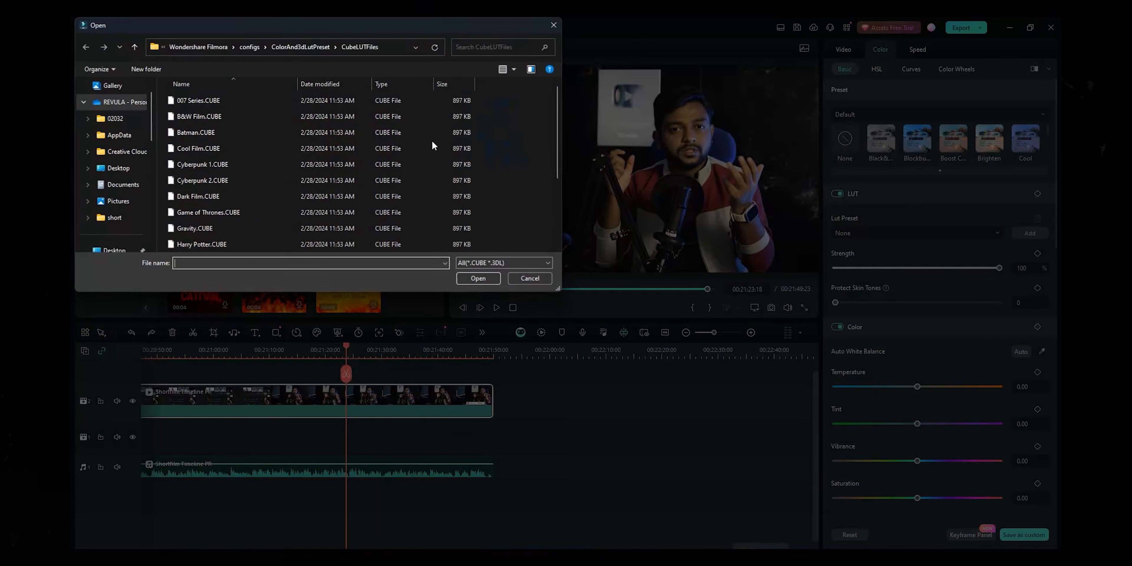
pyautogui.click(526, 278)
# - Try a color temperature of 25 and a lower vibrance on the clip, and undo both adjustments
pyautogui.scroll(-1, 1000, 315)
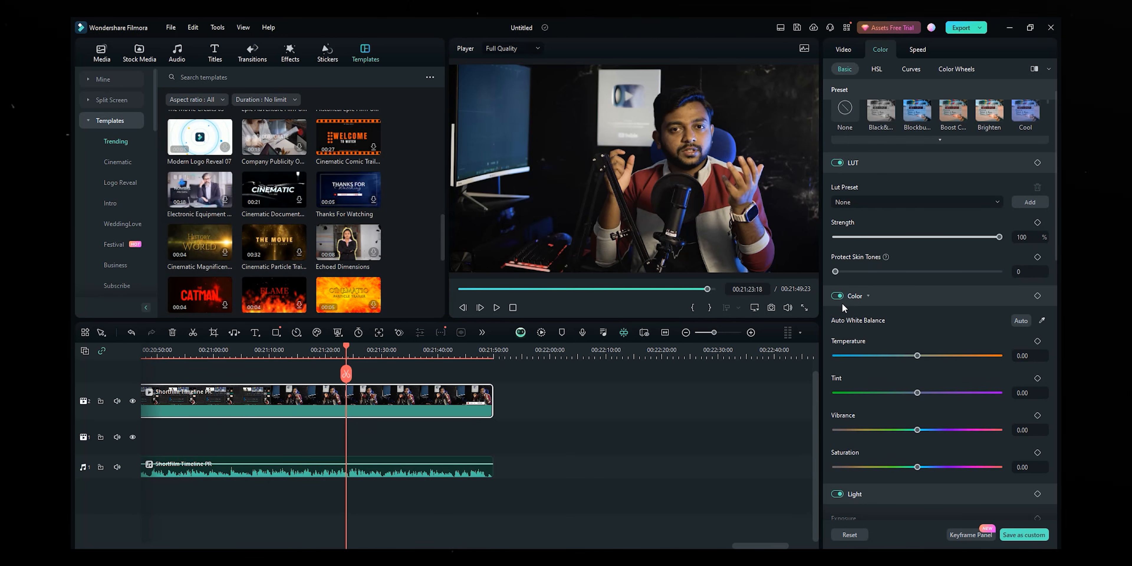
pyautogui.scroll(-2, 892, 321)
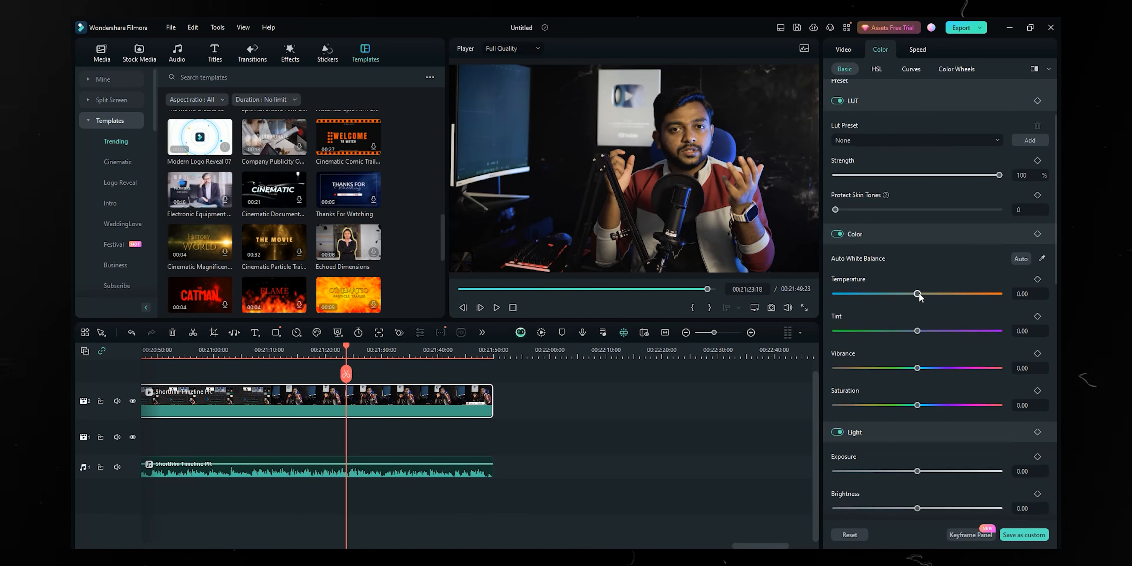
pyautogui.moveTo(944, 294); pyautogui.dragTo(938, 294)
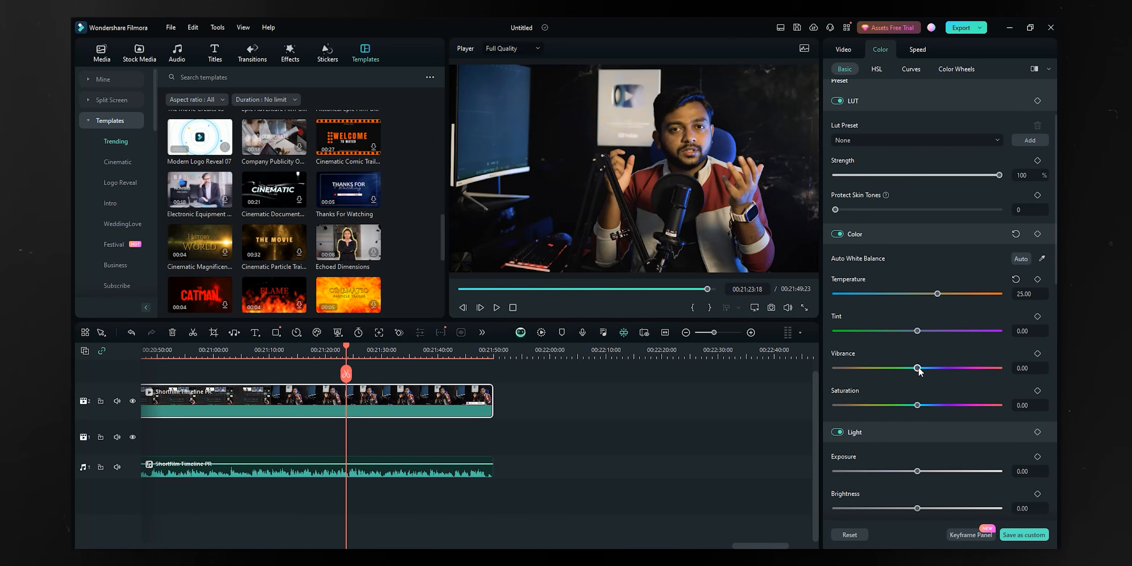
pyautogui.moveTo(918, 368); pyautogui.dragTo(899, 369)
pyautogui.hotkey('ctrl', 'z')
pyautogui.hotkey('ctrl', 'z')
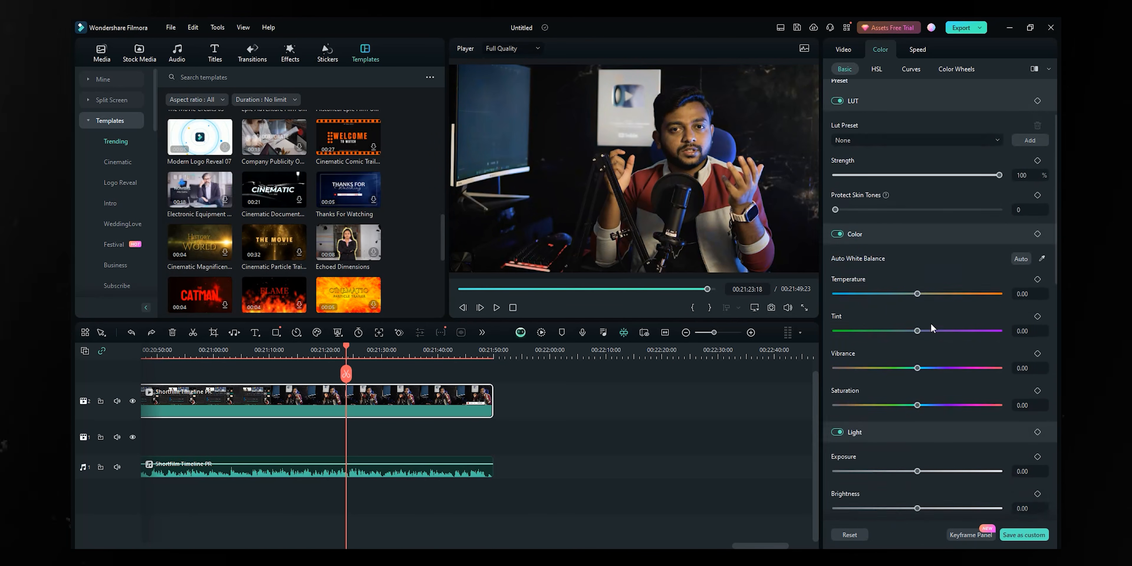
# - Turn on Color Match past the Light and Vignette settings, and match the clip to the reference frame at 00:19:34:07 in comparison view
pyautogui.scroll(-5, 925, 366)
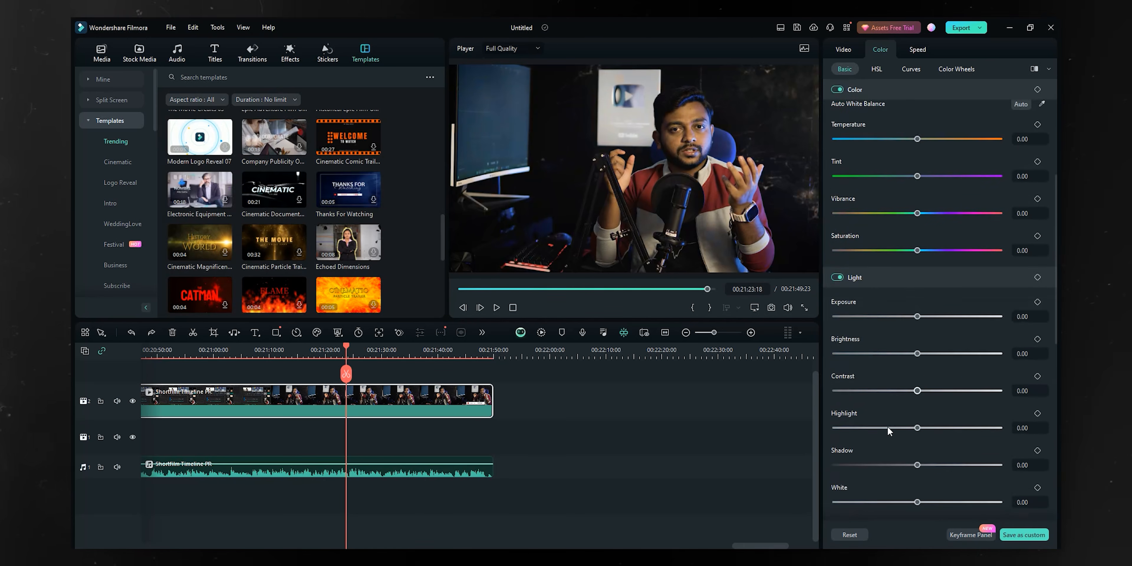
pyautogui.scroll(-5, 918, 424)
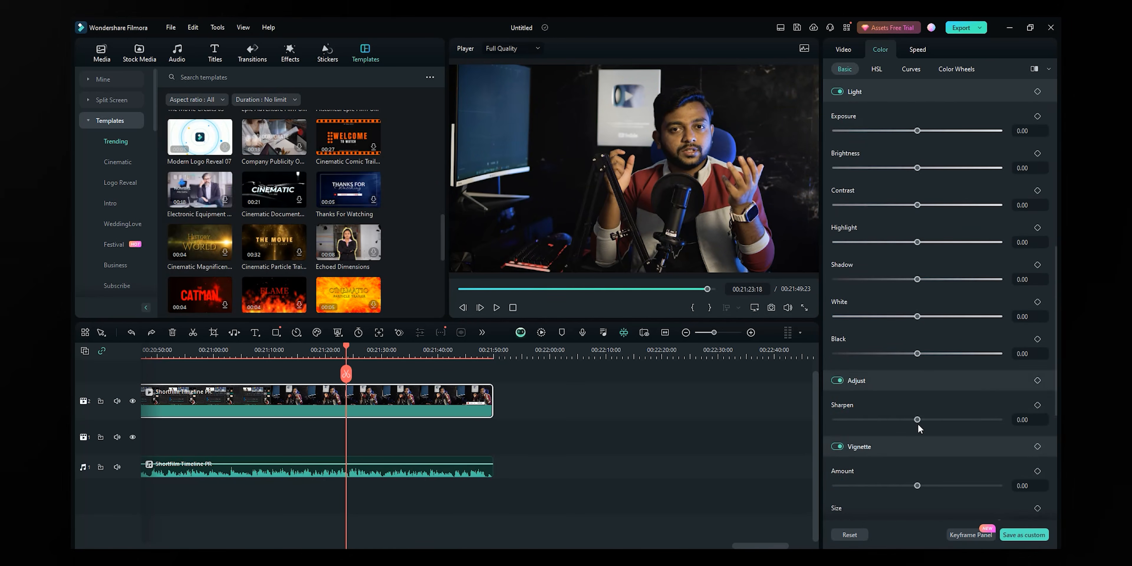
pyautogui.scroll(-4, 873, 383)
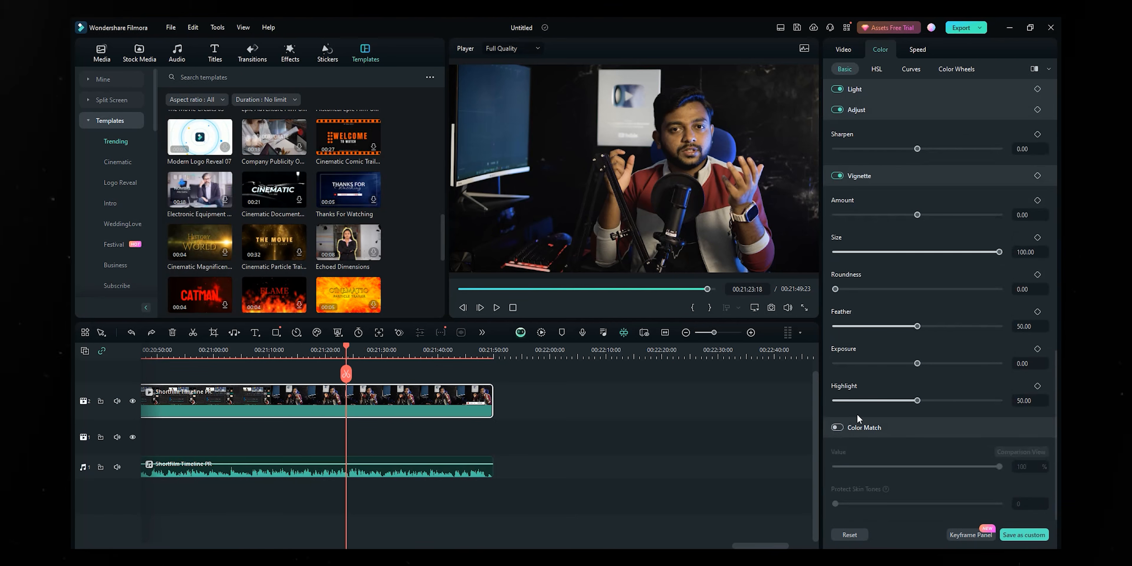
pyautogui.click(840, 426)
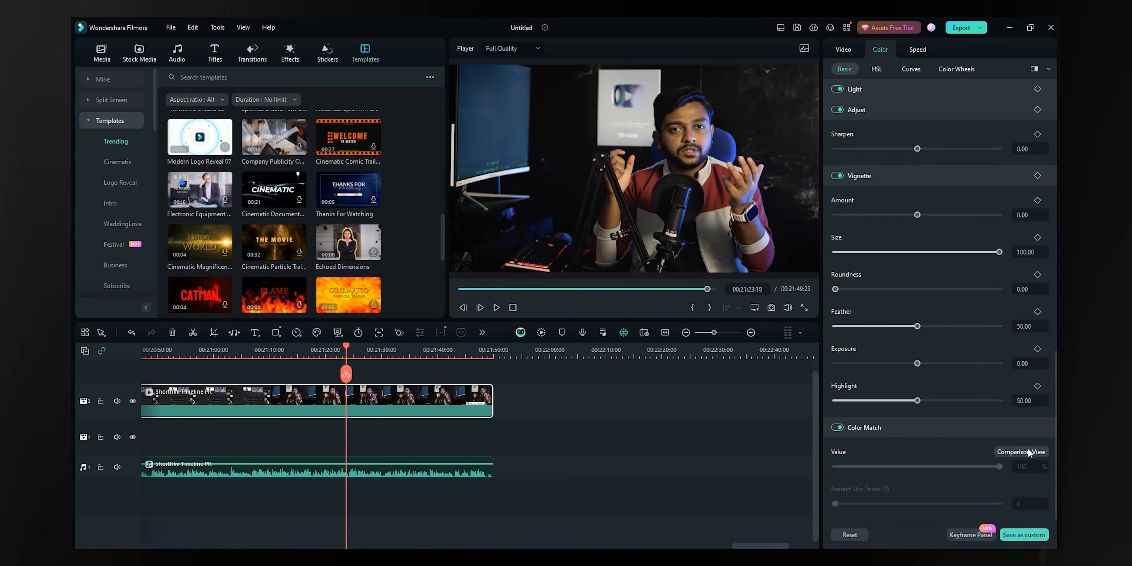
pyautogui.click(1029, 451)
pyautogui.moveTo(457, 221); pyautogui.dragTo(600, 222)
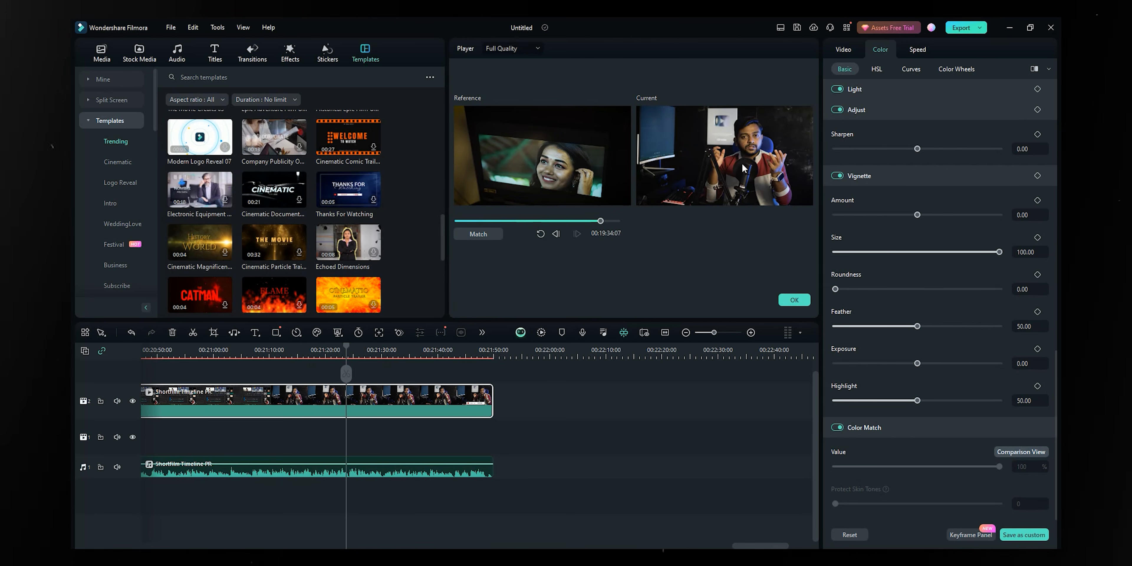
pyautogui.click(485, 237)
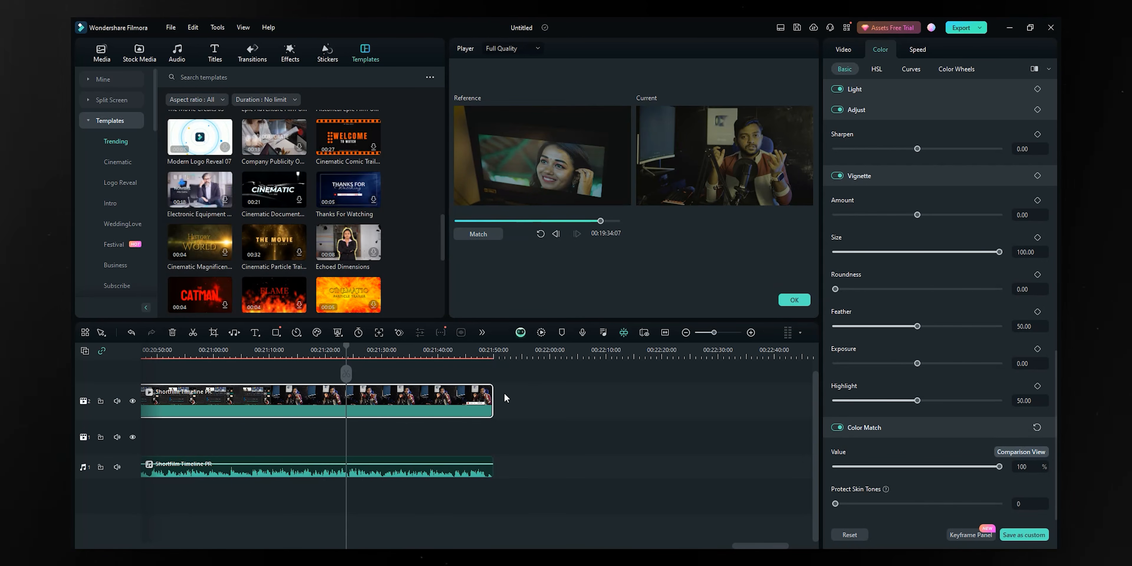
# - Try a second color match using a reference frame around 00:20:46, and leave the comparison view
pyautogui.moveTo(600, 221); pyautogui.dragTo(610, 221)
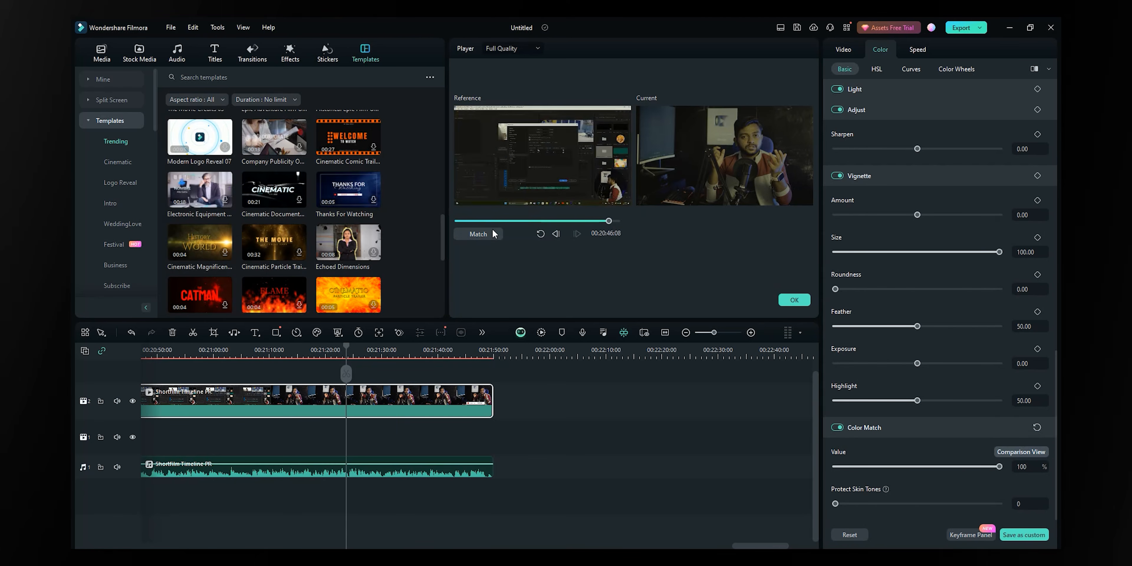
pyautogui.click(478, 234)
pyautogui.click(795, 300)
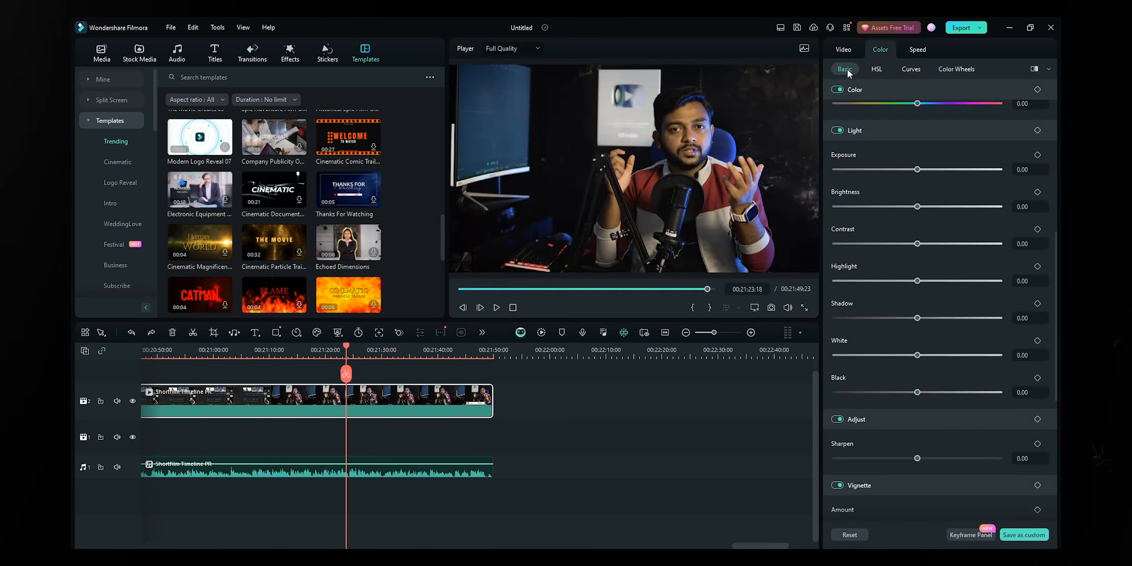
# - Look at the clip's HSL, Curves and Color Wheels settings
pyautogui.click(877, 69)
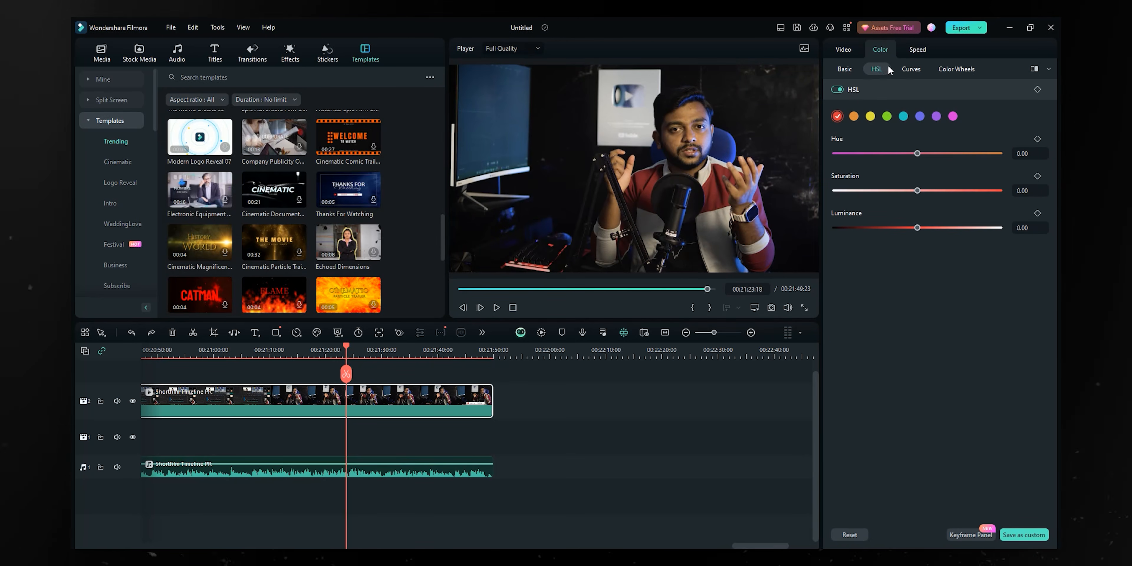
pyautogui.click(912, 68)
pyautogui.click(958, 70)
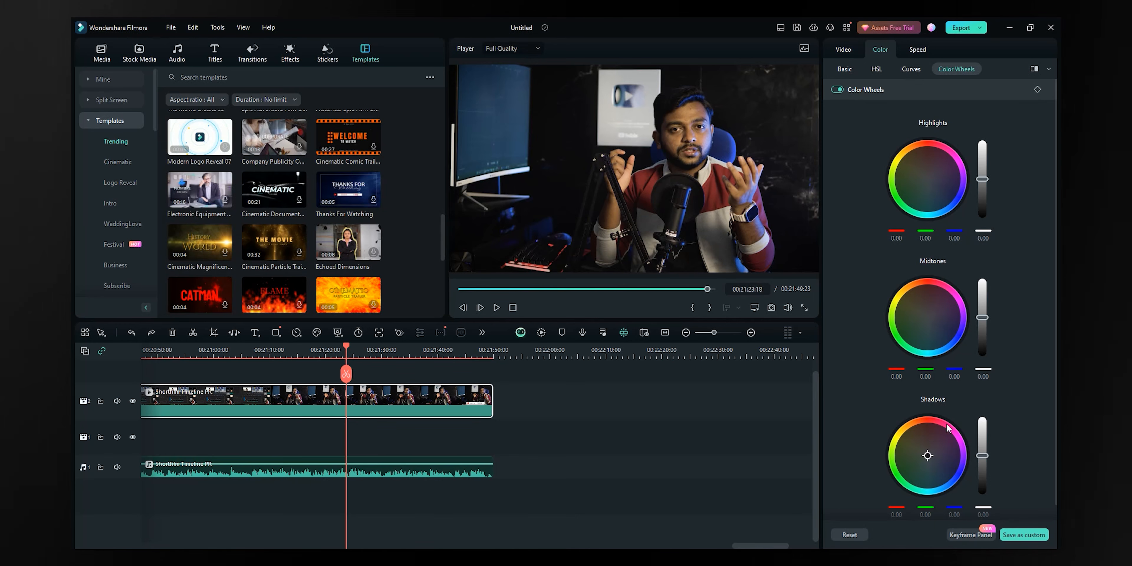
# - Try a uniform speed of 1.91 on the video clip, and undo the speed change
pyautogui.click(906, 49)
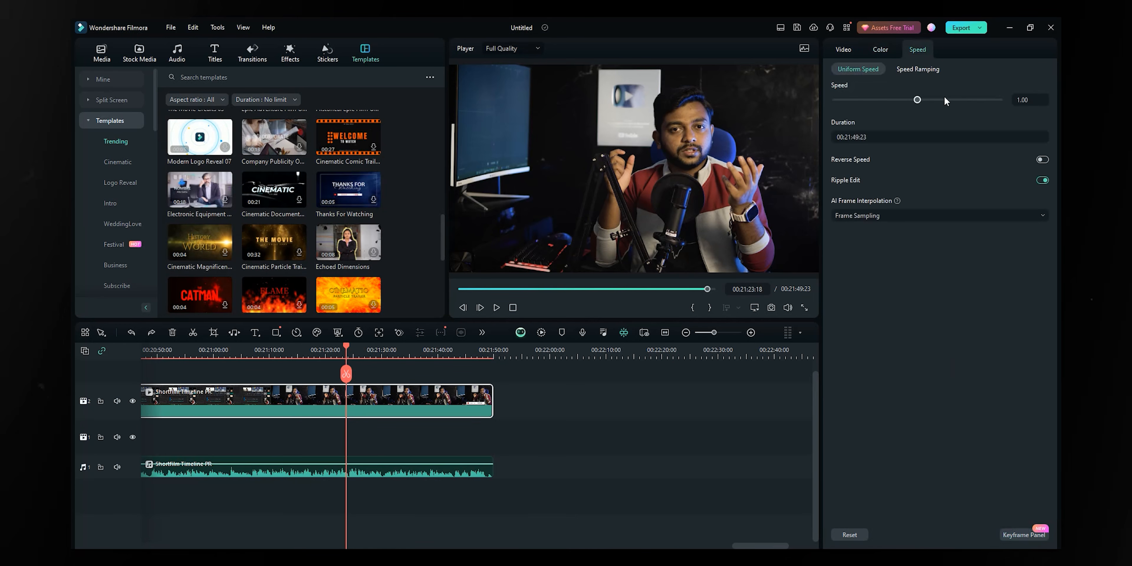
pyautogui.moveTo(918, 100); pyautogui.dragTo(928, 101)
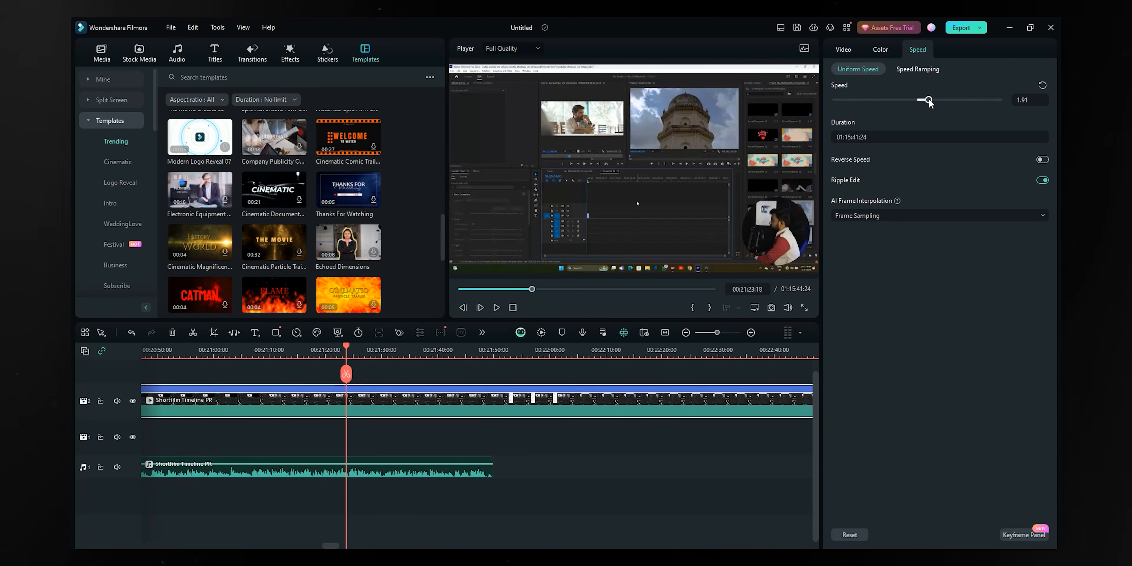
pyautogui.hotkey('ctrl', 'z')
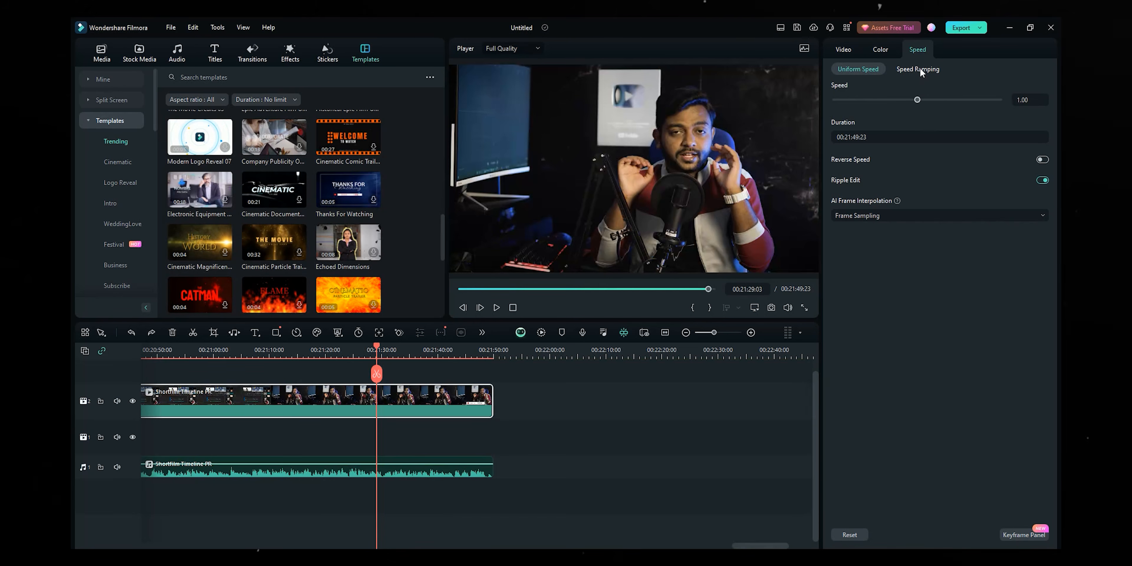
# - Show the Speed Ramping presets, split the video clip at 00:21:25:00 and 00:21:28:22, and select the short middle segment
pyautogui.click(920, 68)
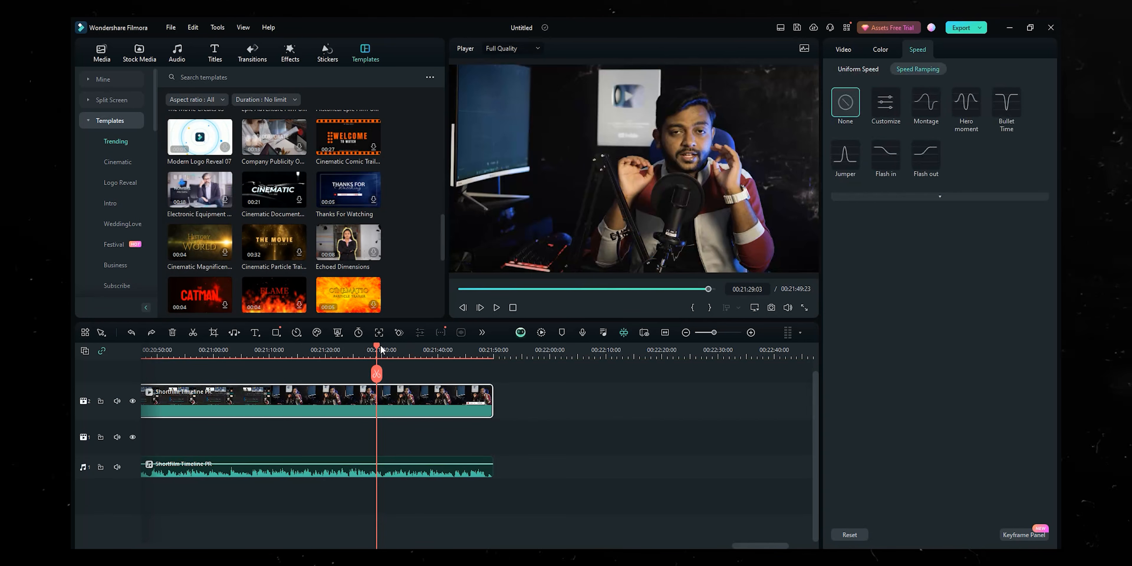
pyautogui.moveTo(377, 347); pyautogui.dragTo(354, 347)
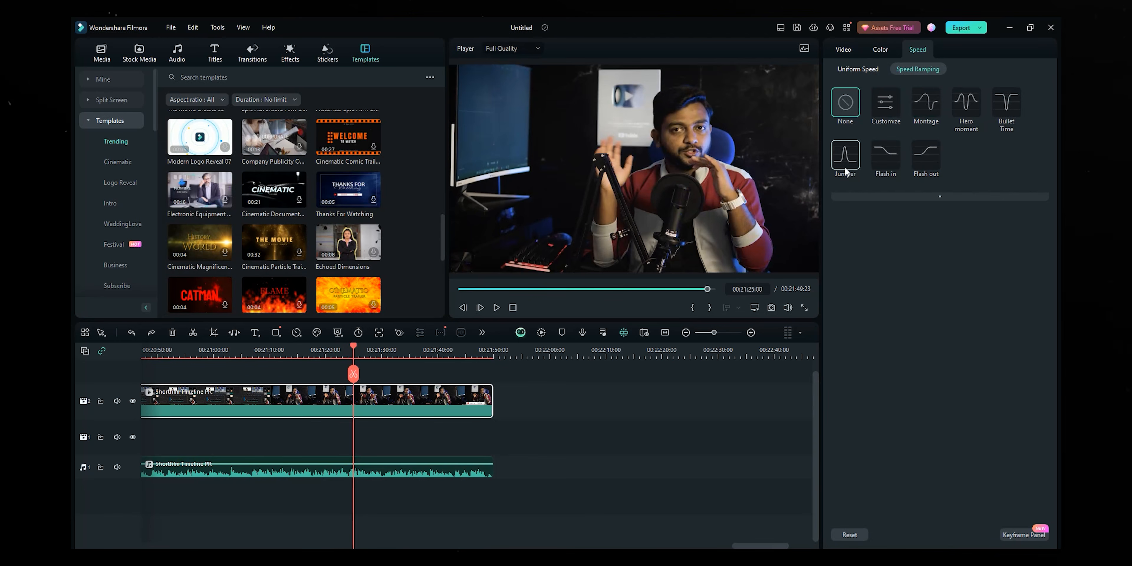
pyautogui.click(353, 374)
pyautogui.scroll(1, 366, 348)
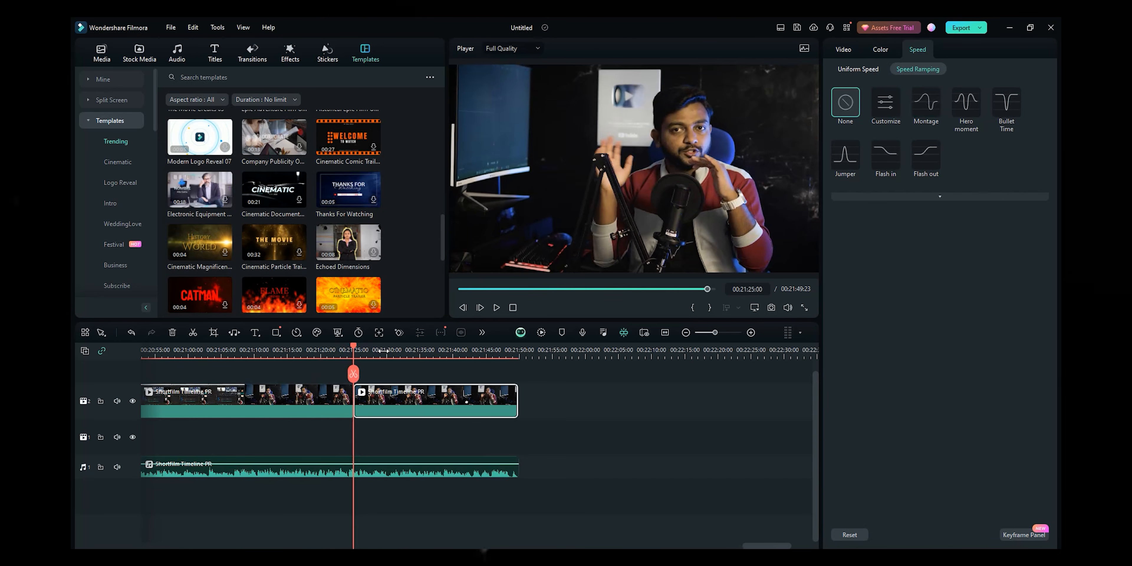
pyautogui.click(380, 349)
pyautogui.click(381, 374)
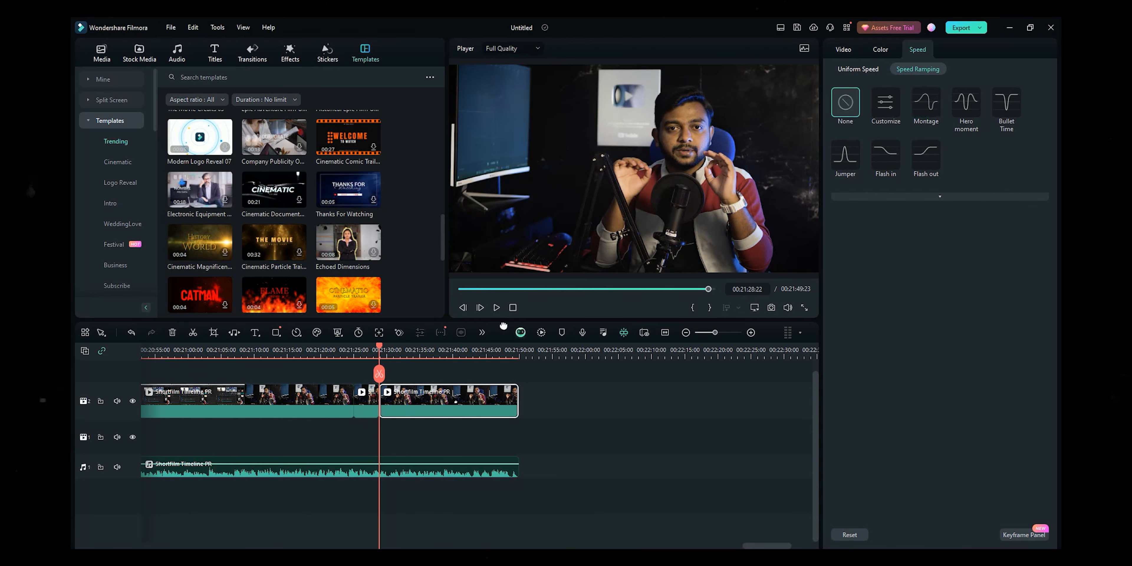
pyautogui.click(363, 408)
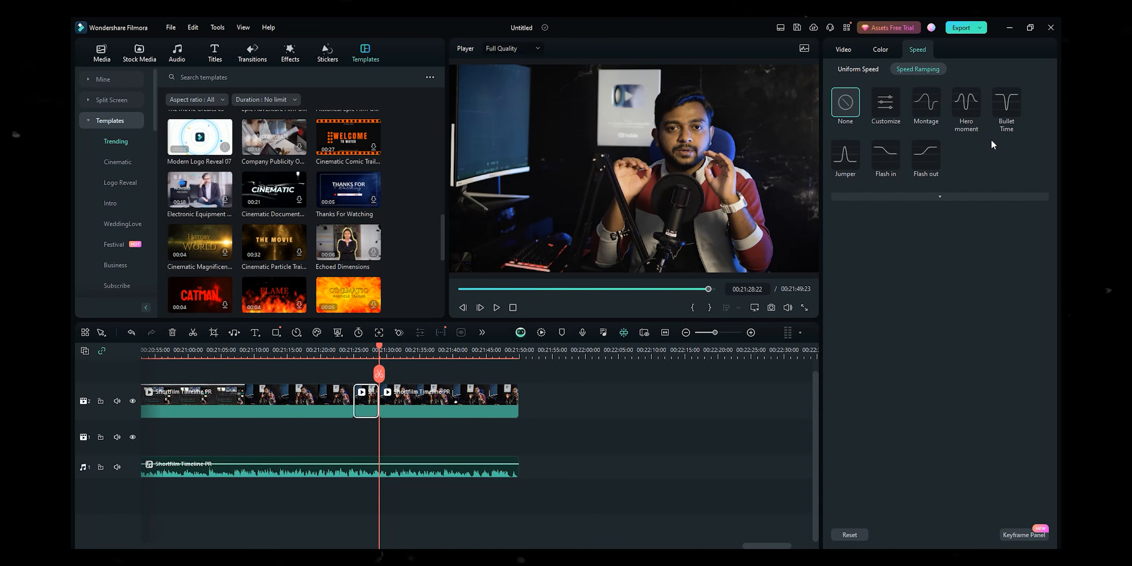
# - Apply the Montage speed ramp to the short segment, play it back, and raise the lowest point of its curve
pyautogui.click(927, 107)
pyautogui.moveTo(379, 352); pyautogui.dragTo(347, 353)
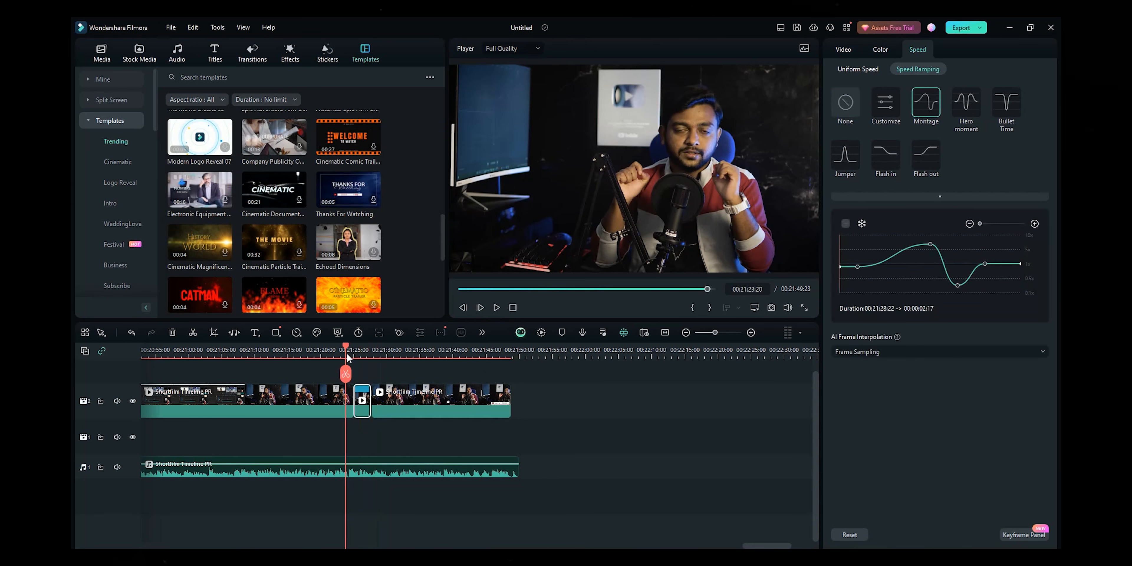
pyautogui.press('space')
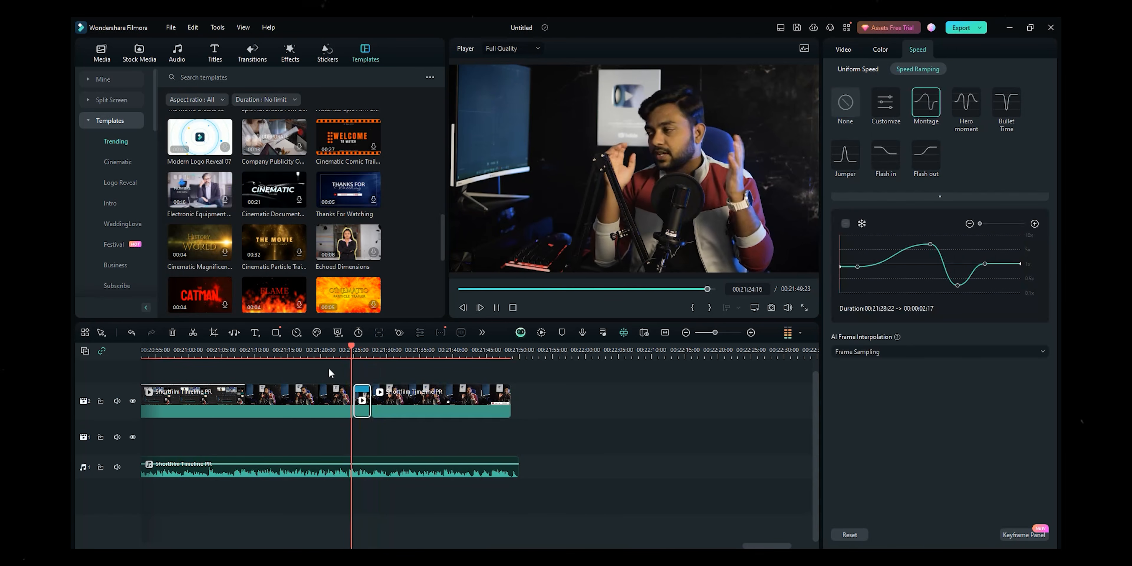
pyautogui.press('space')
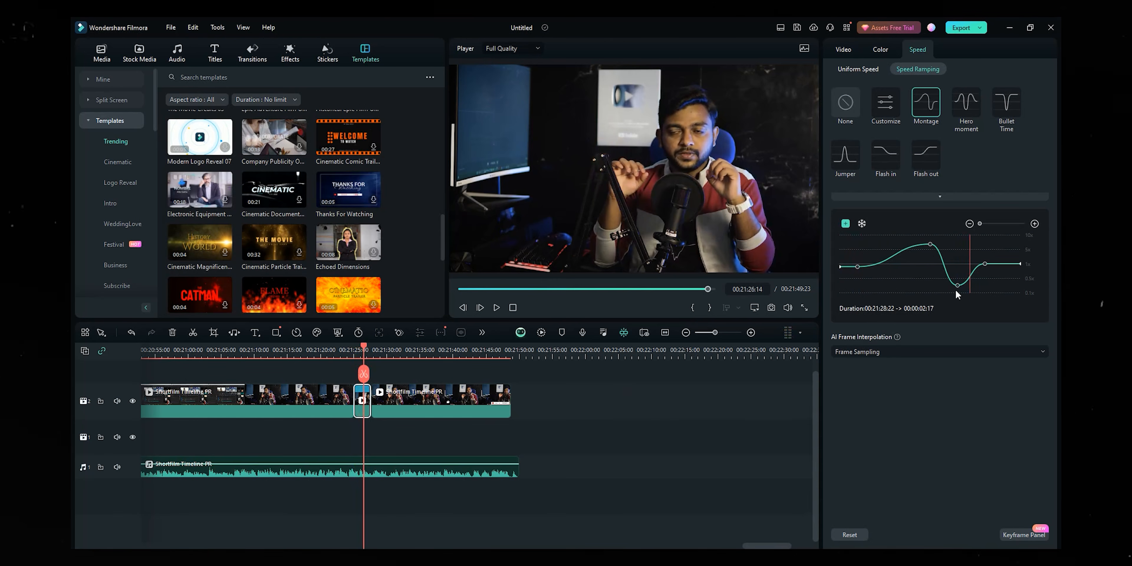
pyautogui.moveTo(958, 286); pyautogui.dragTo(958, 279)
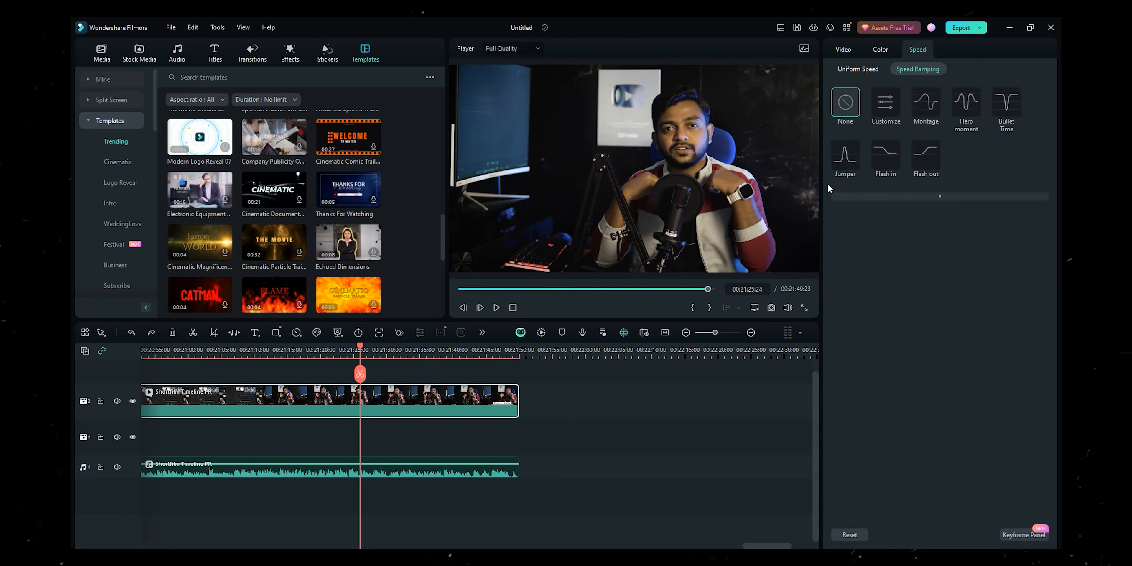
# - Lower the audio clip's volume to -6.56 dB and show its audio adjustment settings
pyautogui.moveTo(333, 463); pyautogui.dragTo(333, 465)
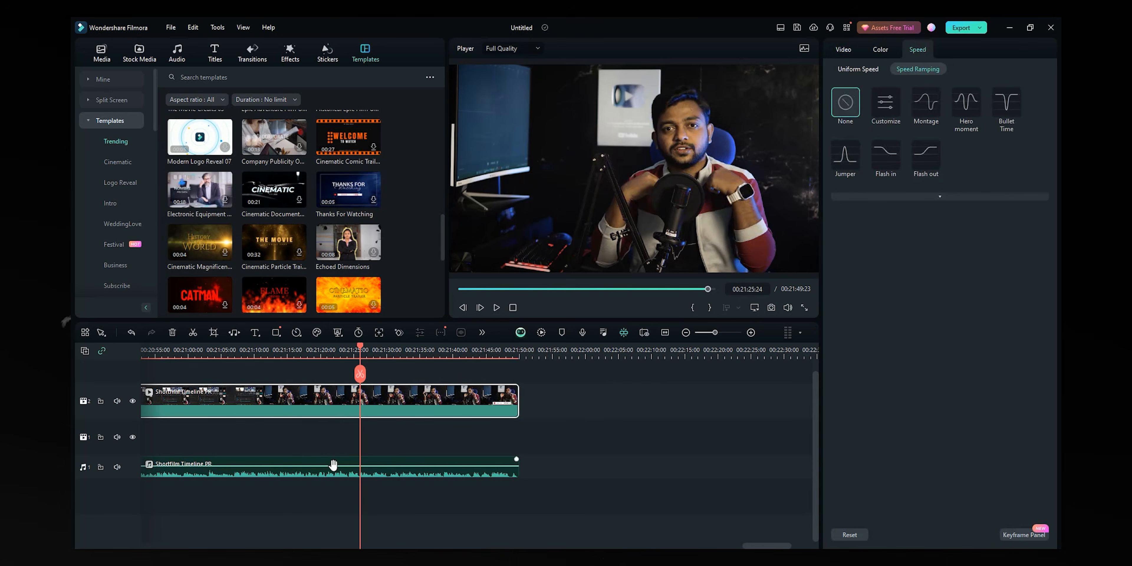
pyautogui.click(315, 470)
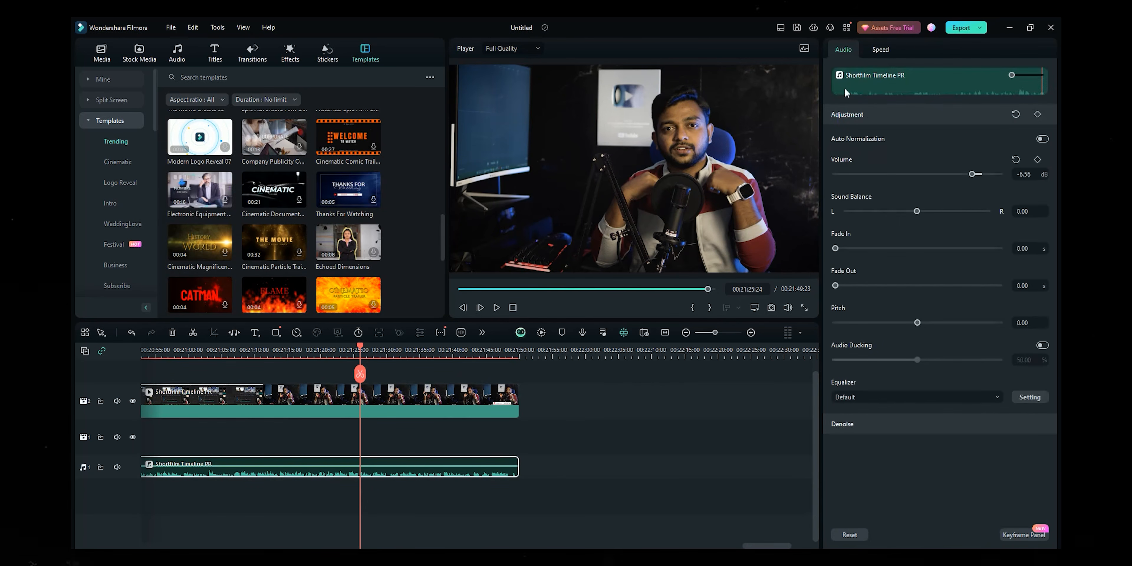
pyautogui.click(861, 117)
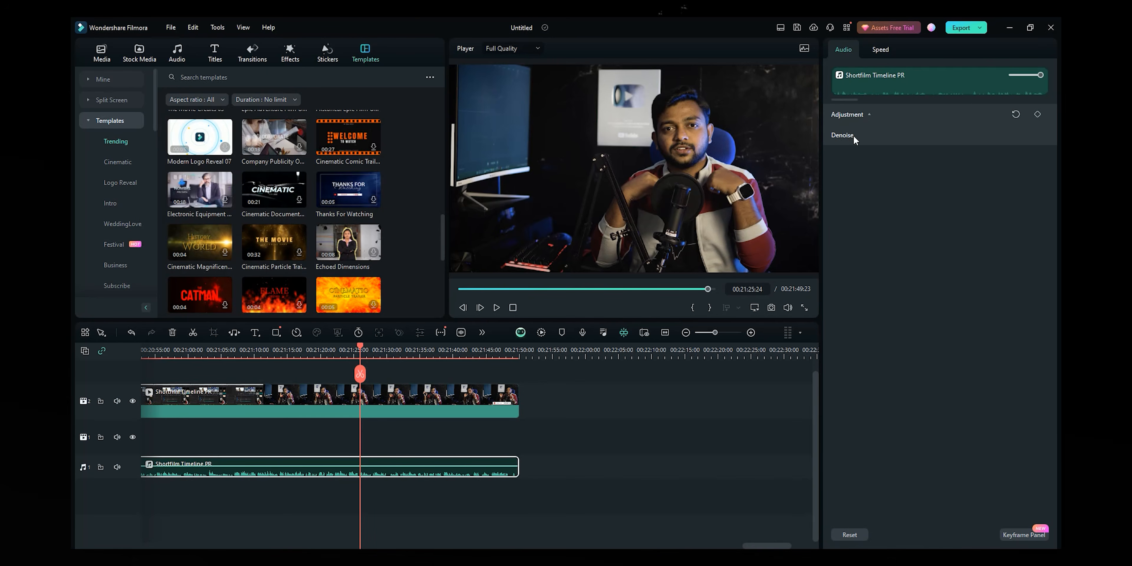
pyautogui.click(858, 116)
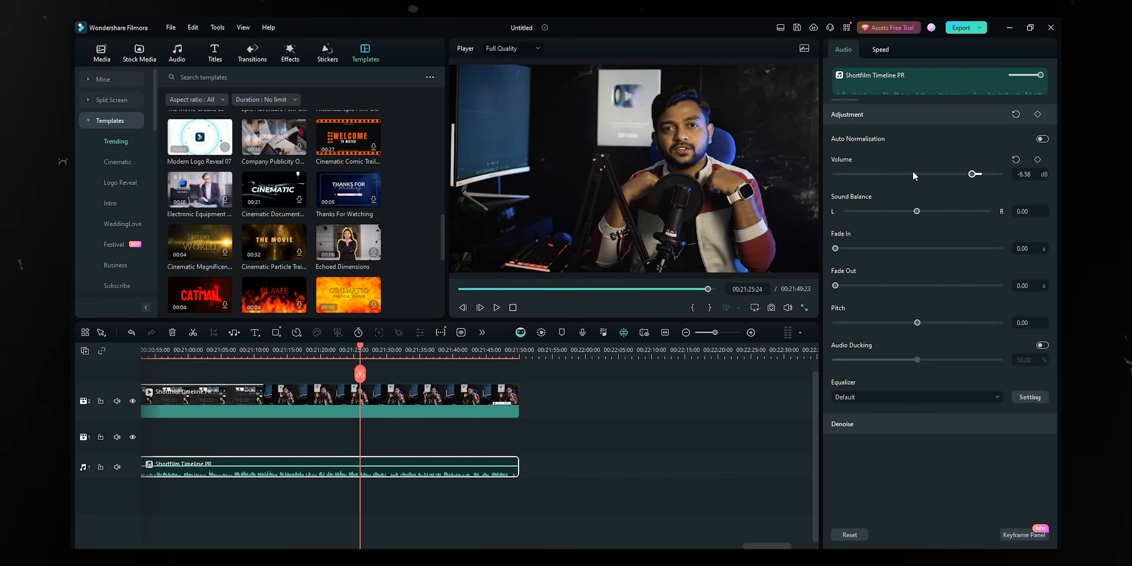
# - Look through the audio clip's equalizer presets and expand its Denoise settings
pyautogui.click(852, 425)
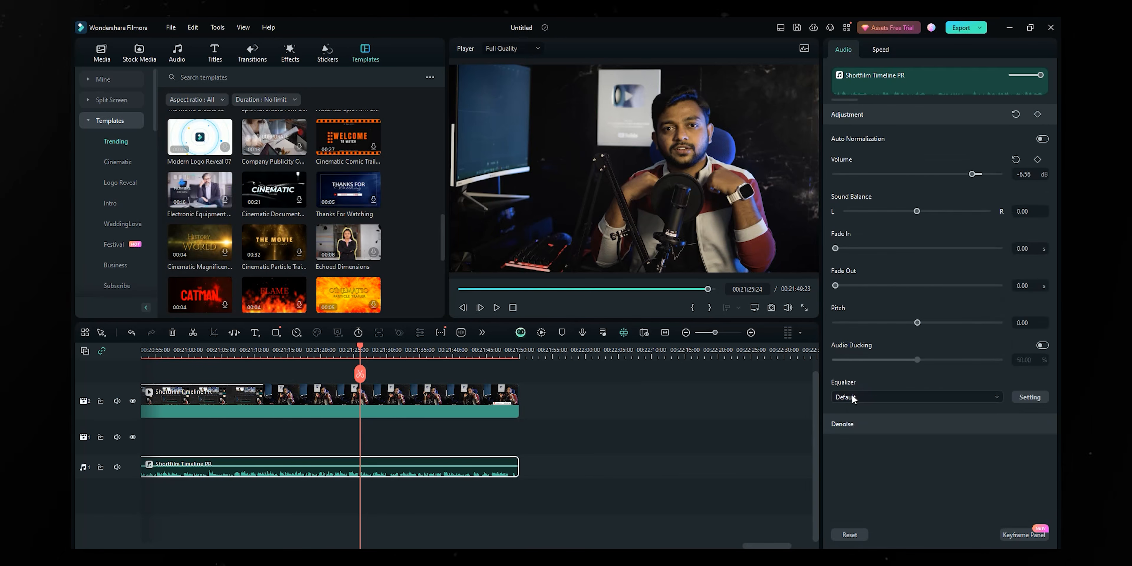
pyautogui.click(846, 397)
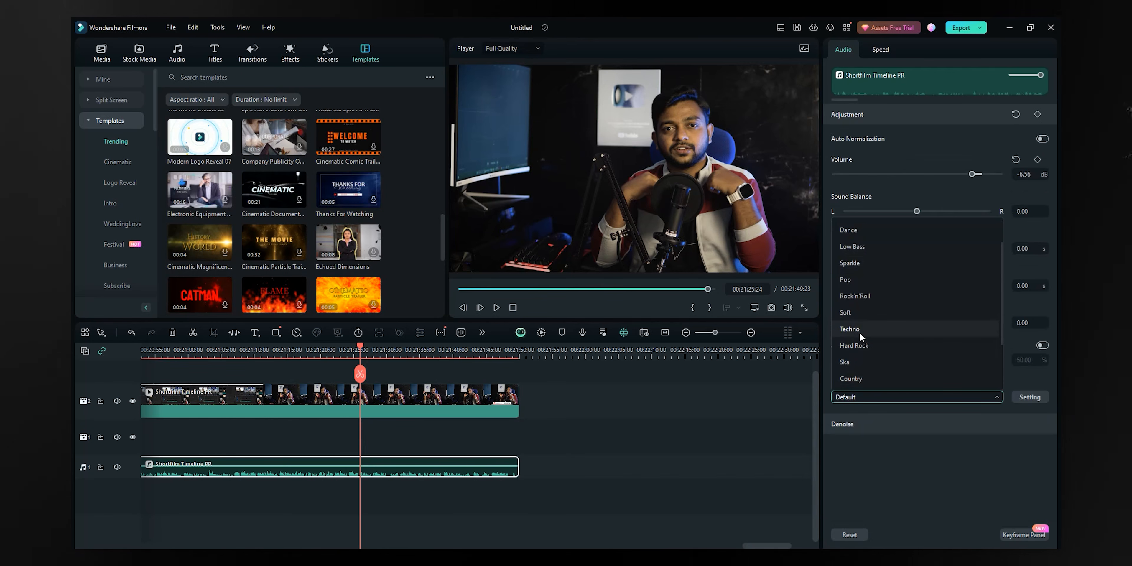
pyautogui.click(862, 424)
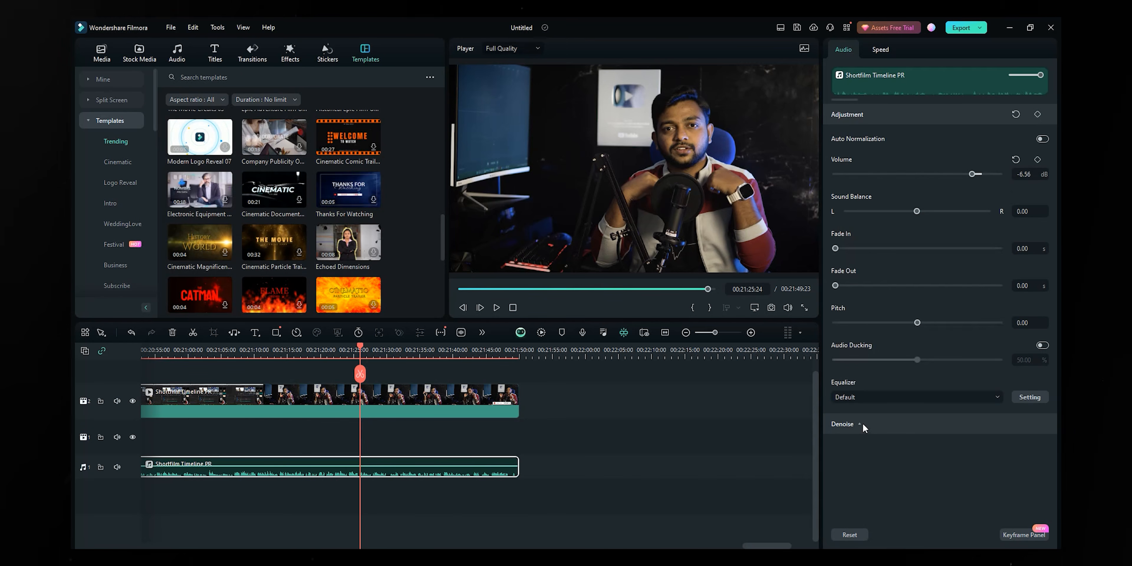
pyautogui.click(862, 423)
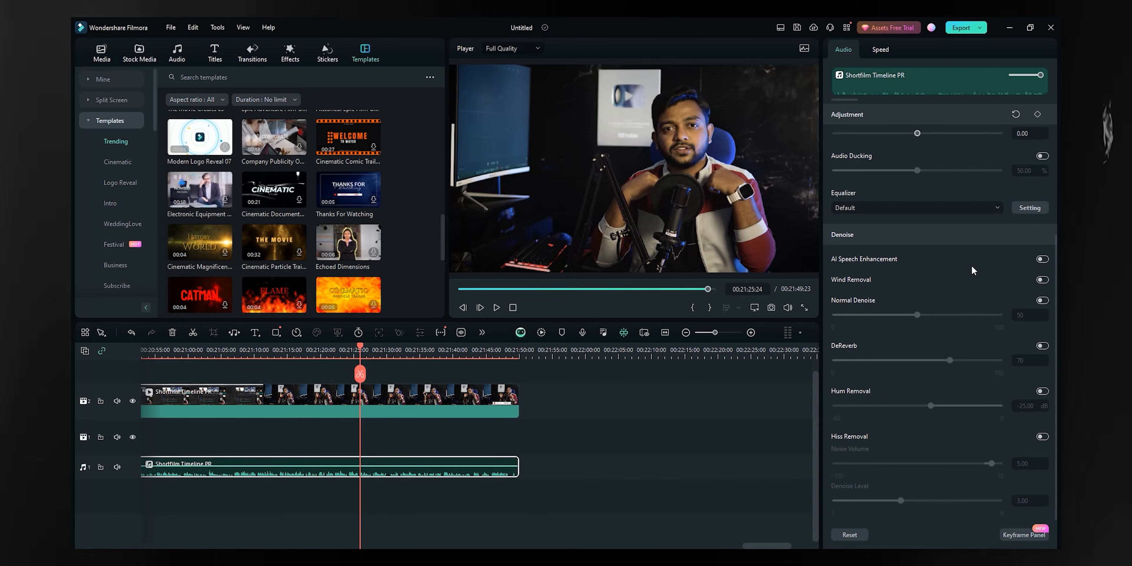
# - Try the audio clip's denoise options, including AI Speech Enhancement, Wind Removal and Normal Denoise at 51, switching each off again
pyautogui.click(1042, 260)
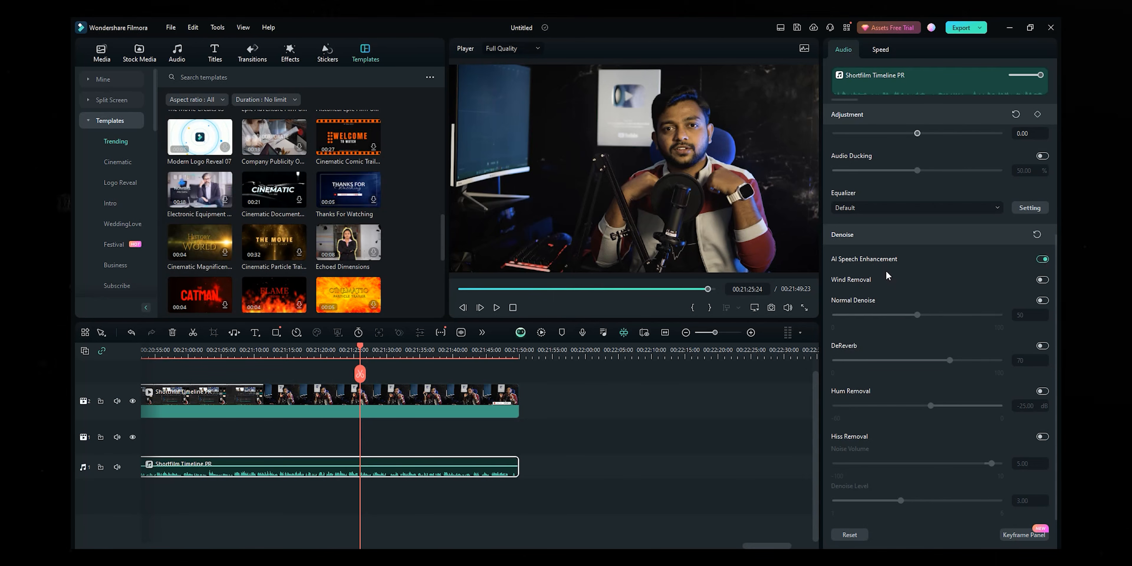
pyautogui.click(1042, 259)
pyautogui.click(1043, 280)
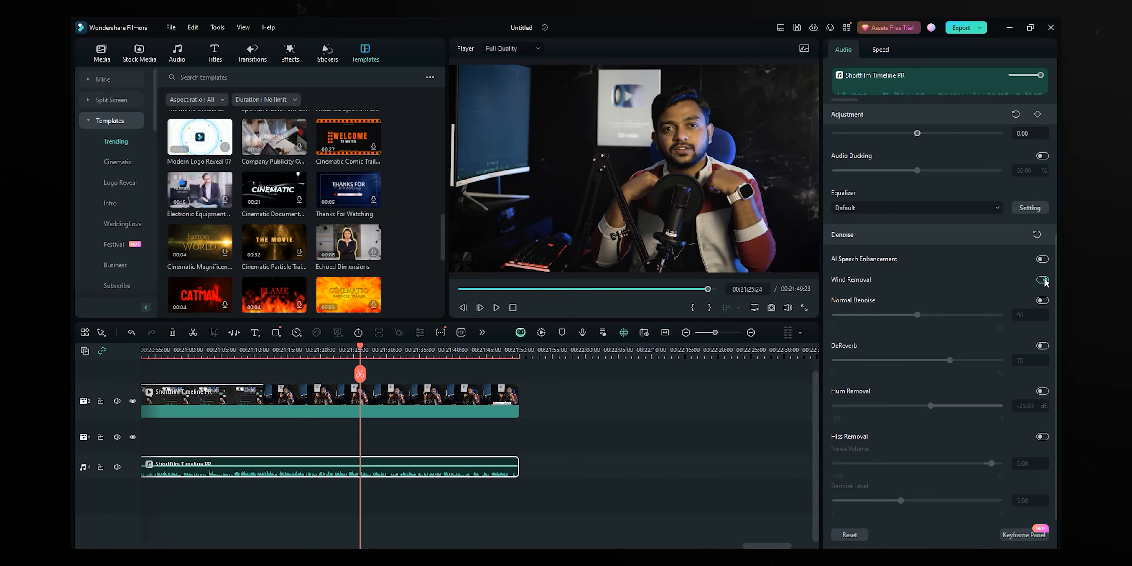
pyautogui.click(1043, 301)
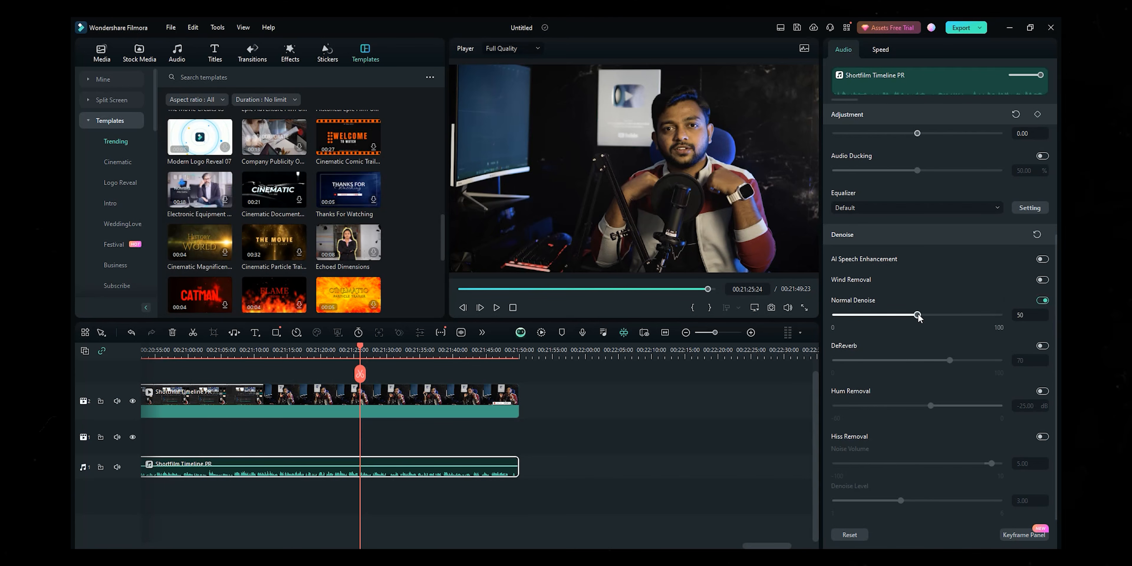
pyautogui.moveTo(940, 317); pyautogui.dragTo(921, 320)
pyautogui.click(1043, 300)
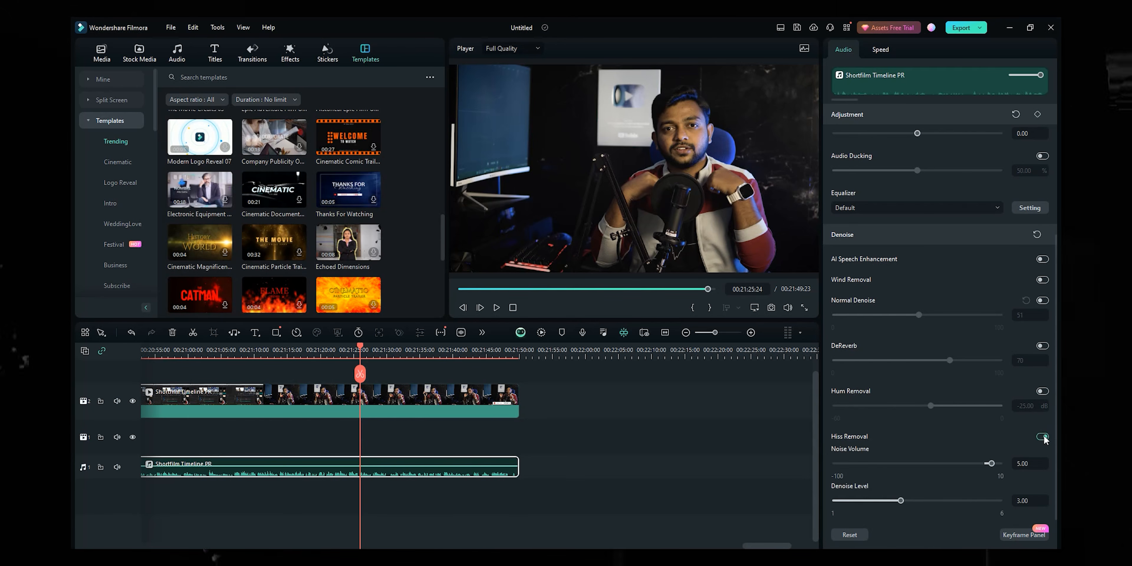
pyautogui.scroll(5, 927, 436)
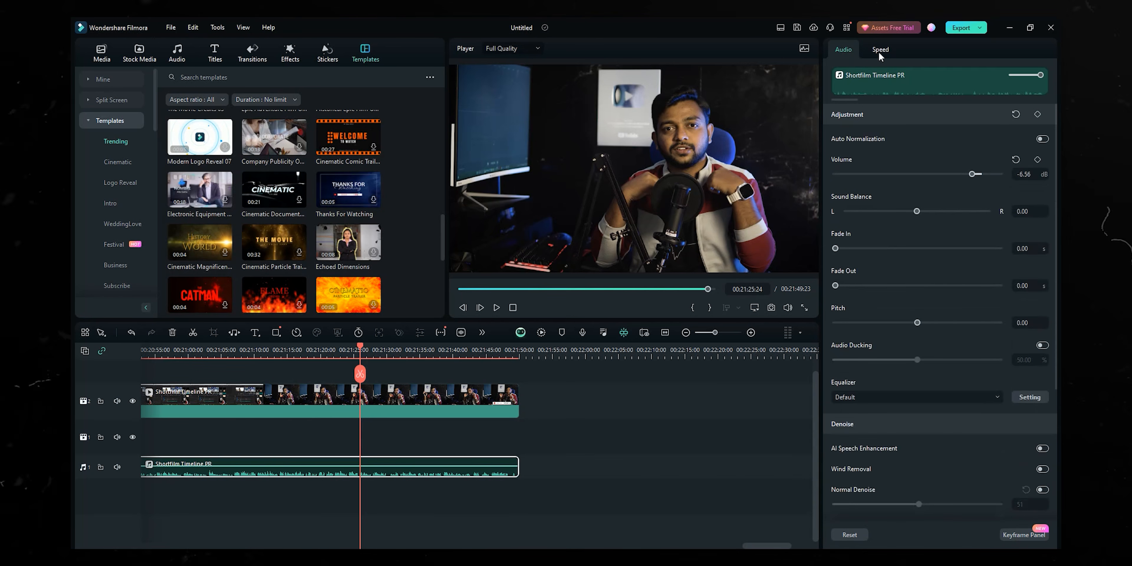
# - Look at the audio clip's Uniform Speed and Speed Ramping settings, and try a faster uniform speed
pyautogui.click(880, 50)
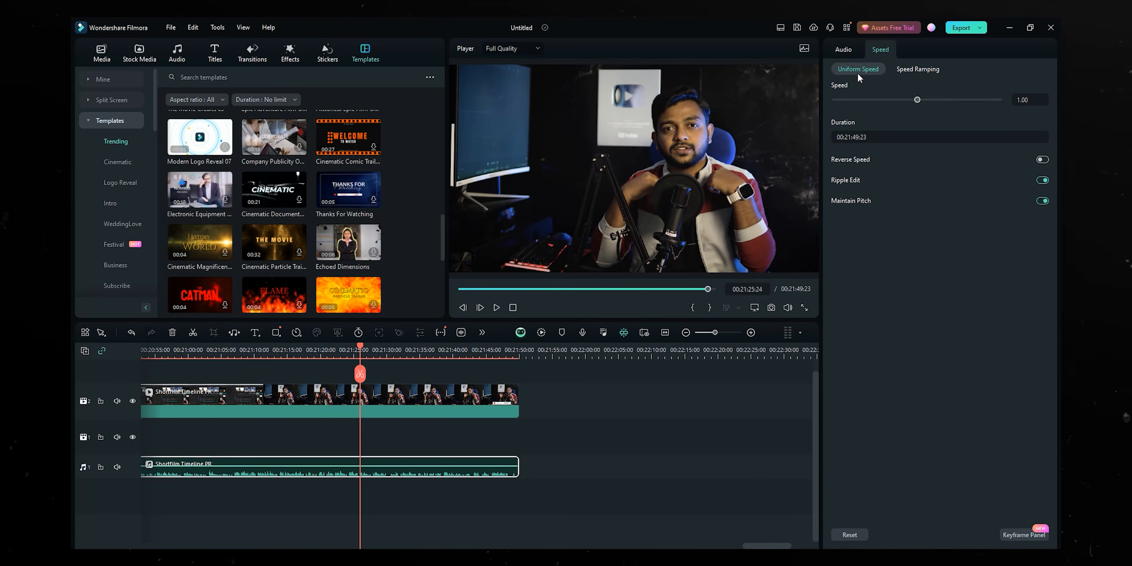
pyautogui.click(908, 70)
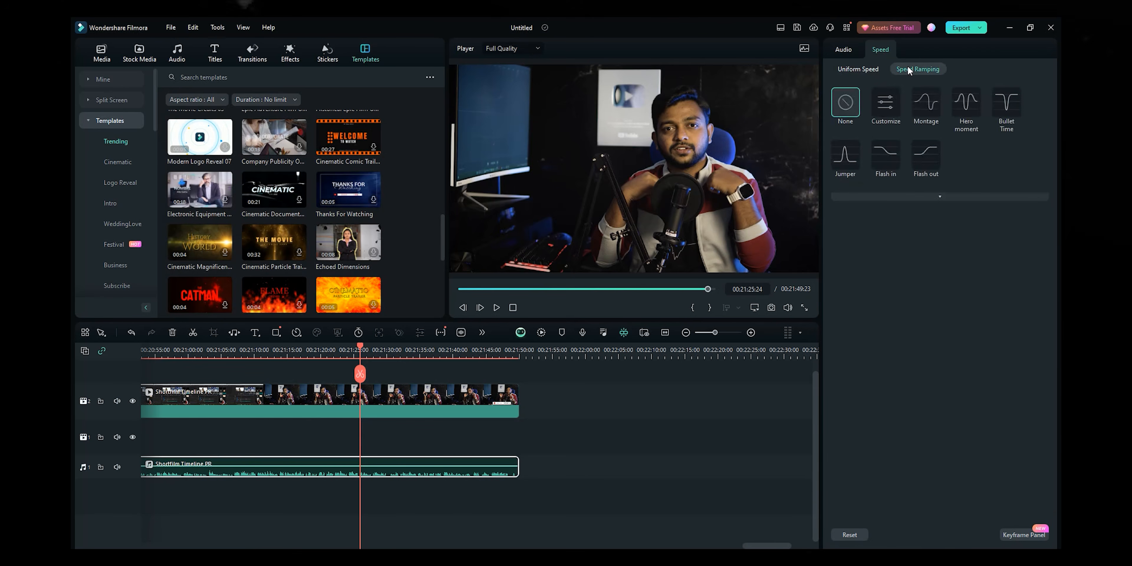
pyautogui.click(858, 70)
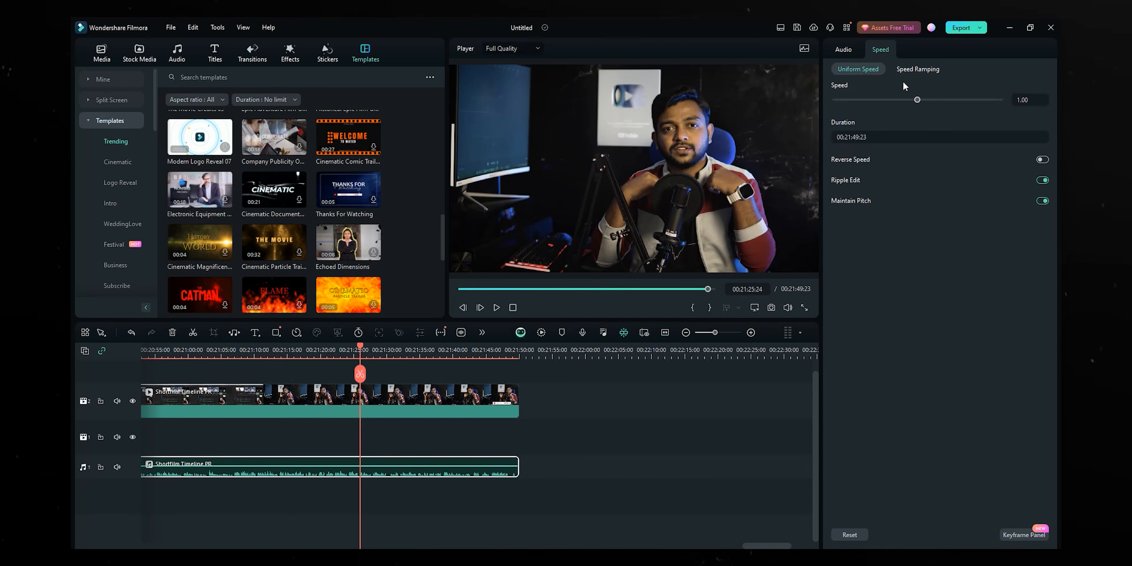
pyautogui.moveTo(919, 101)
pyautogui.mouseDown()
pyautogui.moveTo(899, 102)
pyautogui.moveTo(927, 102)
pyautogui.mouseUp()
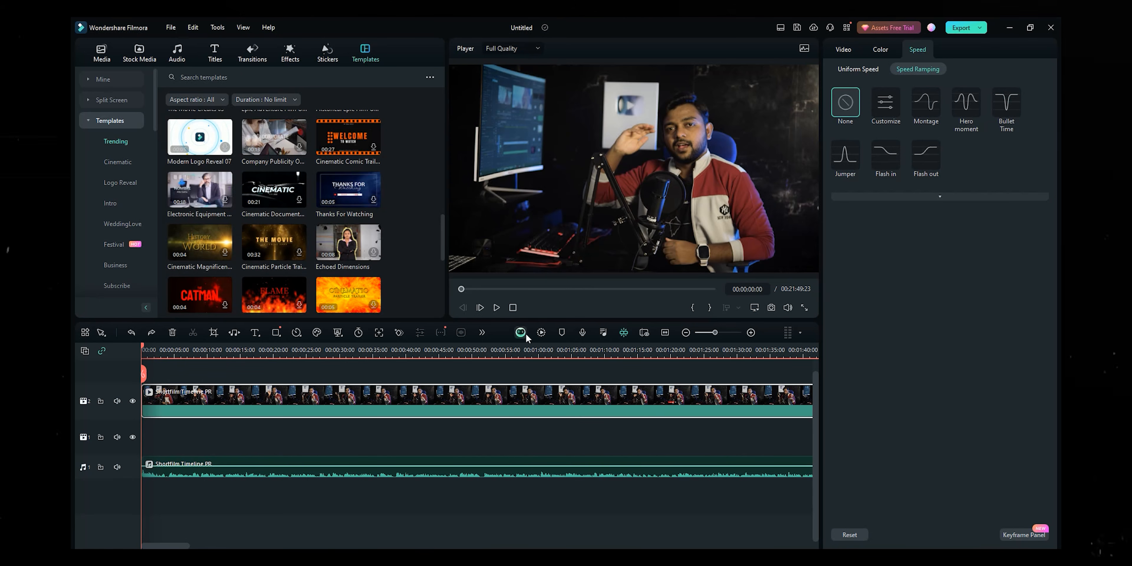
# - Look at the Filmora Copilot assistant and close it
pyautogui.click(525, 335)
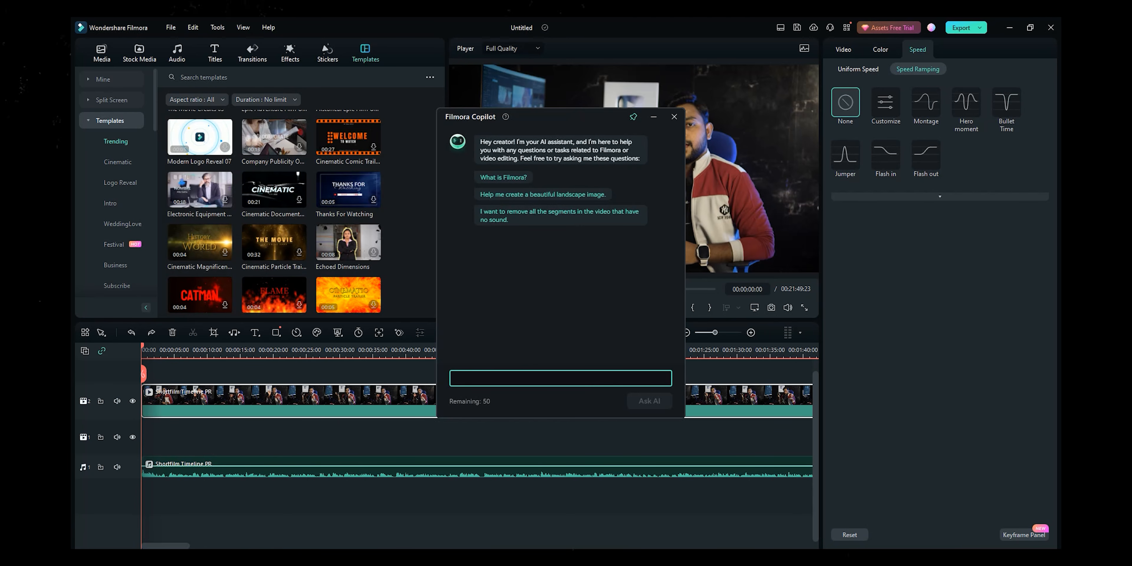
pyautogui.click(674, 117)
pyautogui.scroll(1, 589, 361)
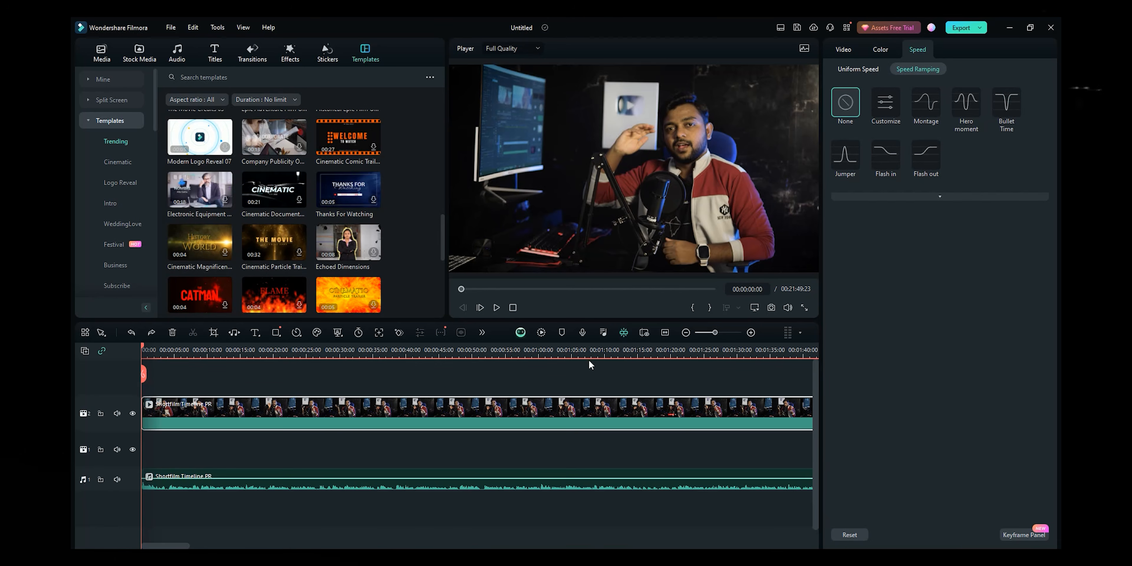